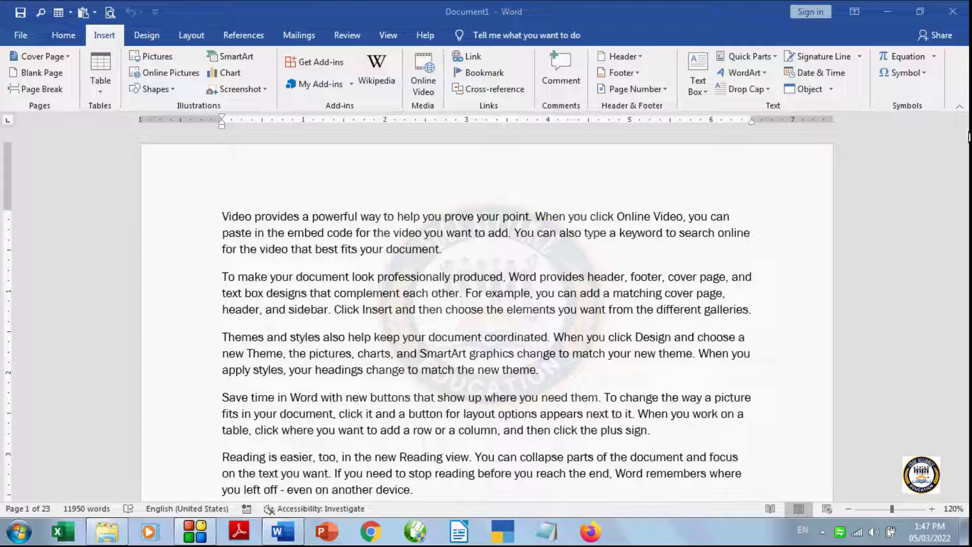
mouse_move(964, 132)
mouse_down()
mouse_move(965, 158)
mouse_move(964, 146)
mouse_up()
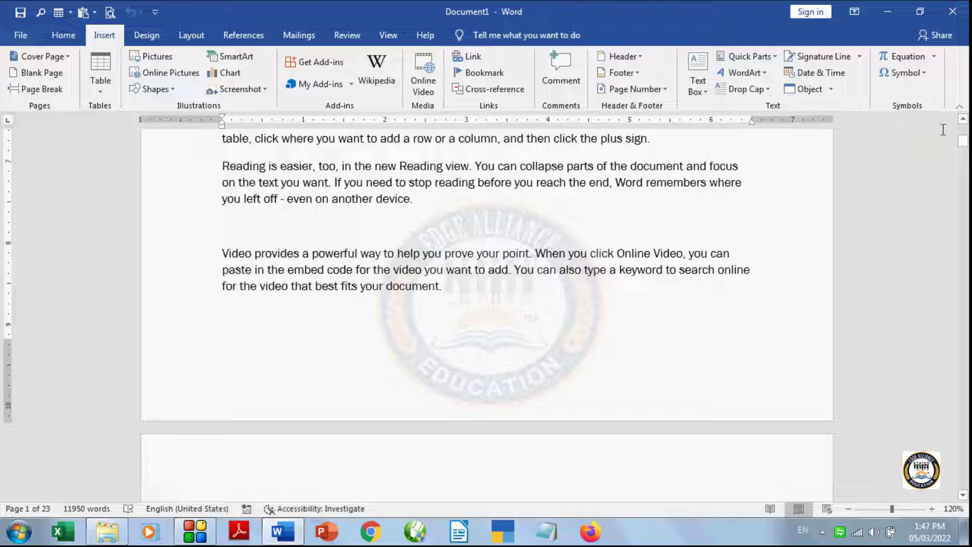
drag(963, 141, 893, 95)
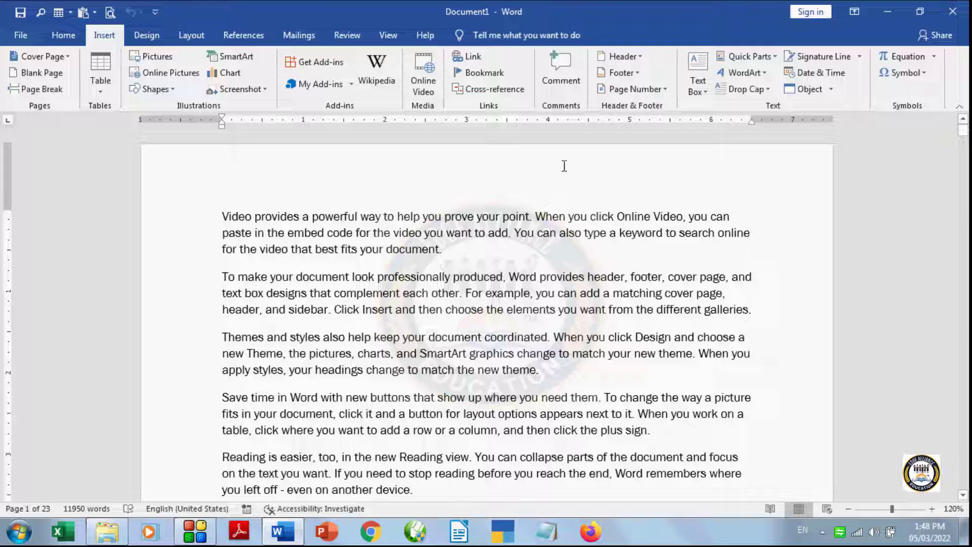
click(962, 135)
mouse_move(963, 140)
mouse_down()
mouse_move(963, 156)
mouse_move(965, 141)
mouse_move(968, 149)
mouse_up()
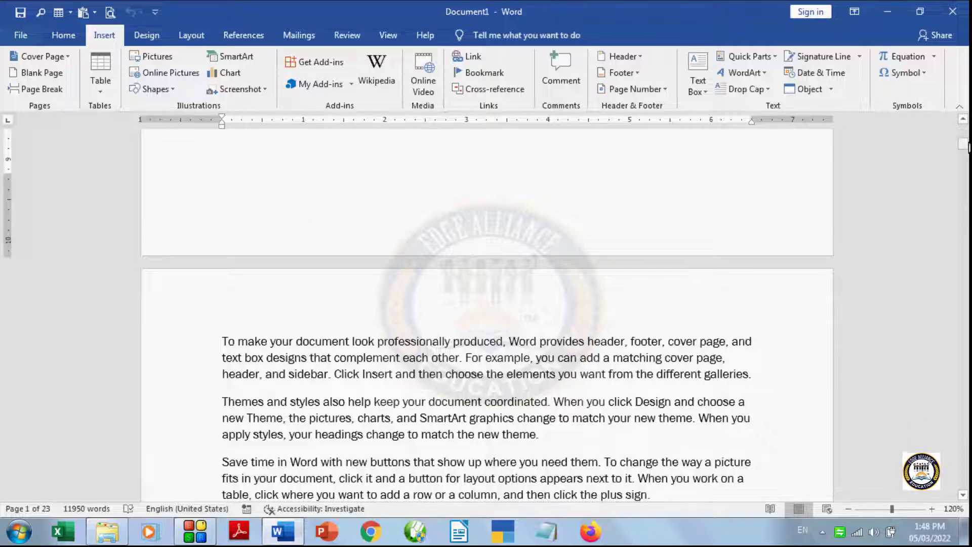
drag(967, 146, 962, 126)
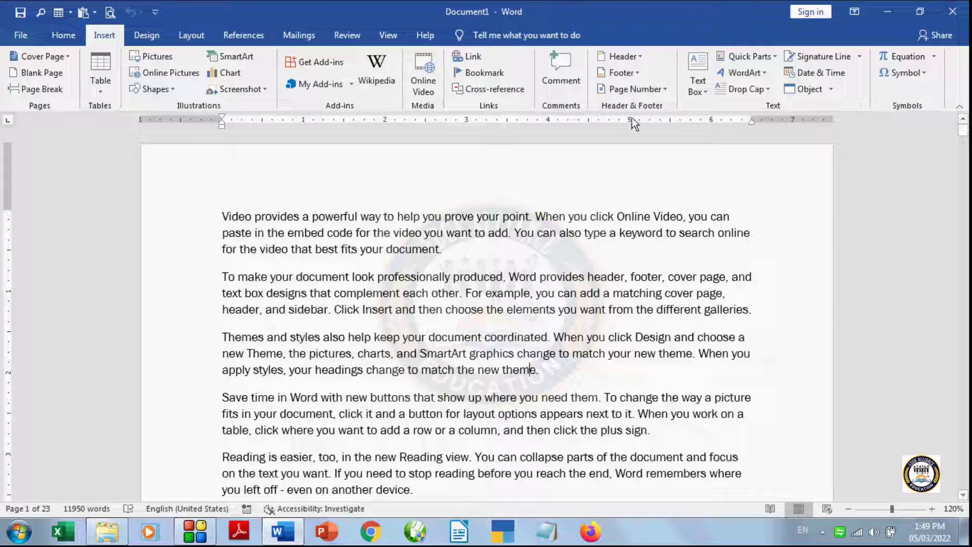
Insert the built-in Retrospect header into the document
click(640, 56)
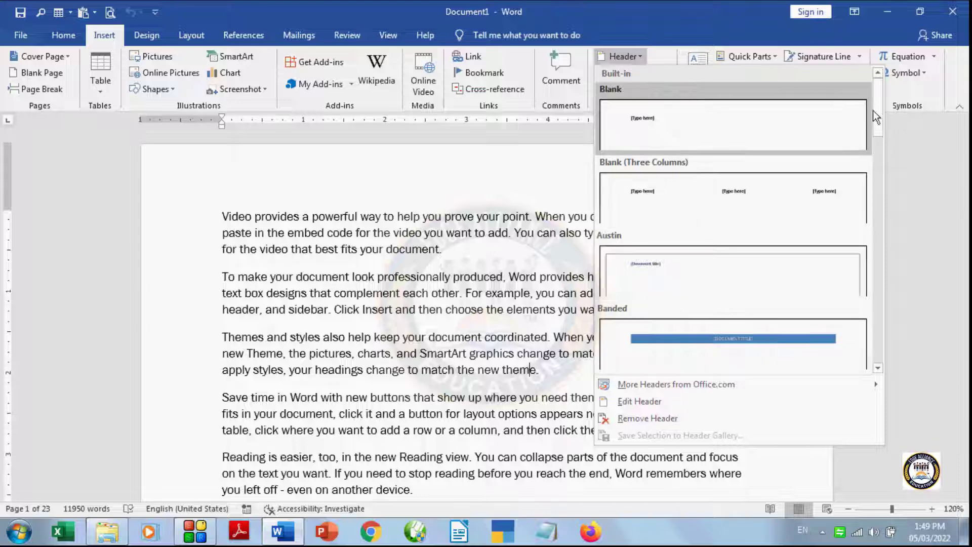
scroll(880, 129, down, 2)
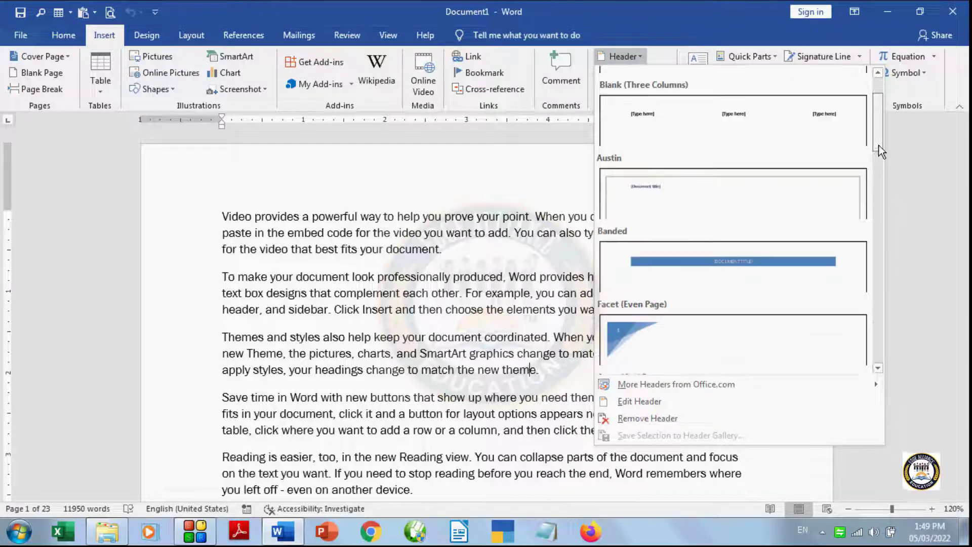
scroll(881, 176, down, 5)
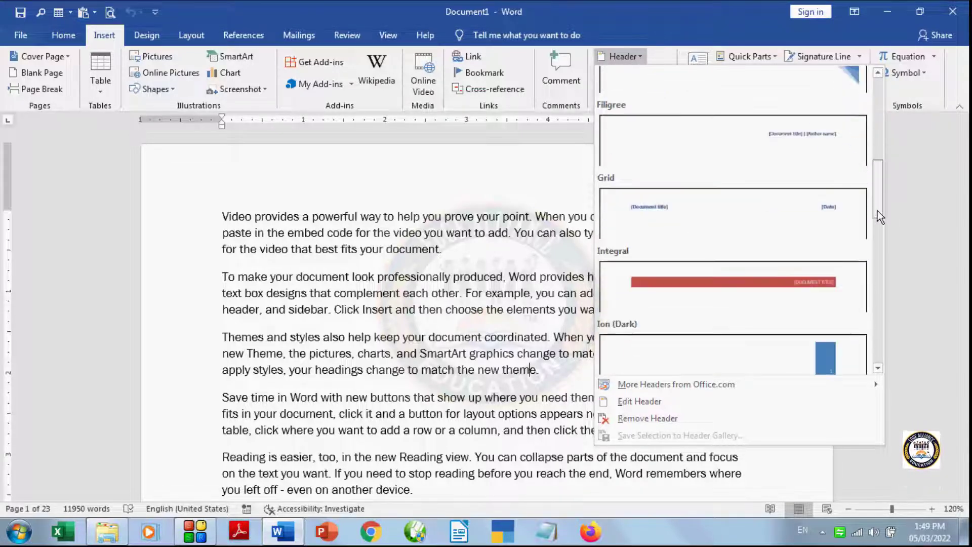
drag(878, 226, 881, 98)
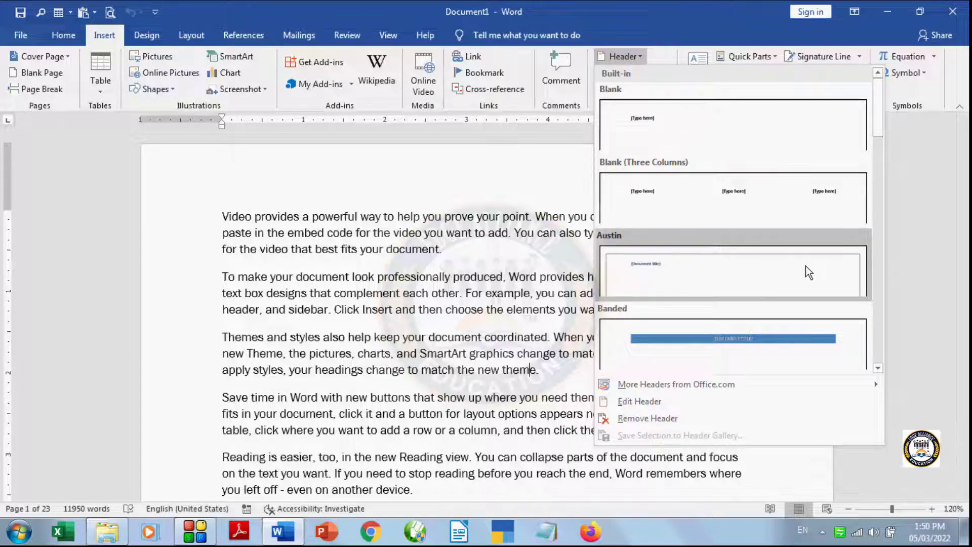
drag(878, 121, 882, 261)
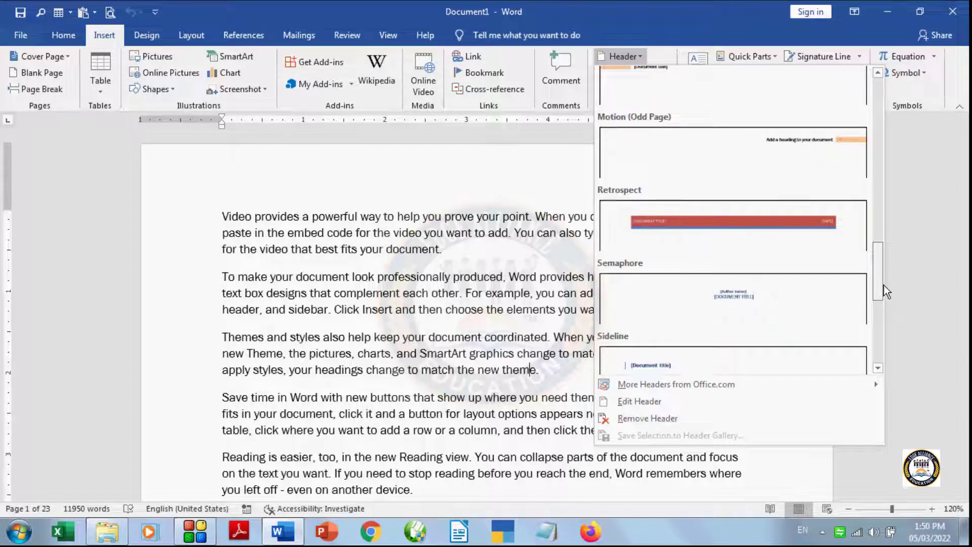
mouse_move(884, 286)
mouse_down()
mouse_move(882, 305)
mouse_move(877, 279)
mouse_up()
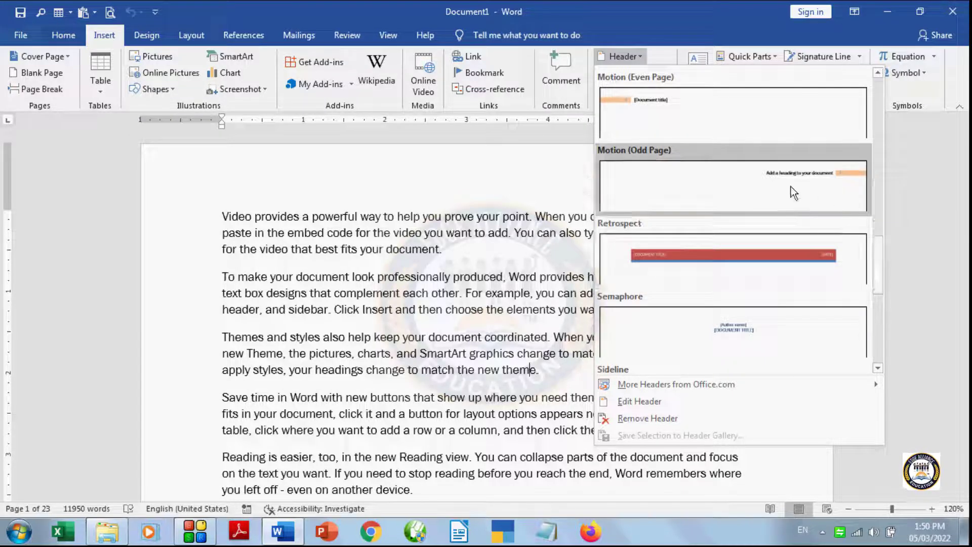
click(750, 266)
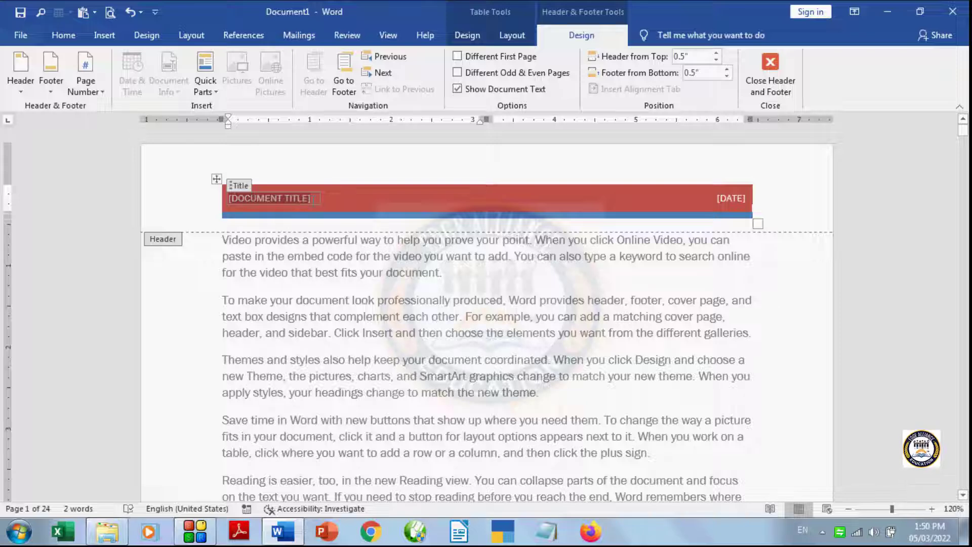
Fill in the header's document title with "MS WORD" and open the calendar of its date field
click(256, 196)
text(M)
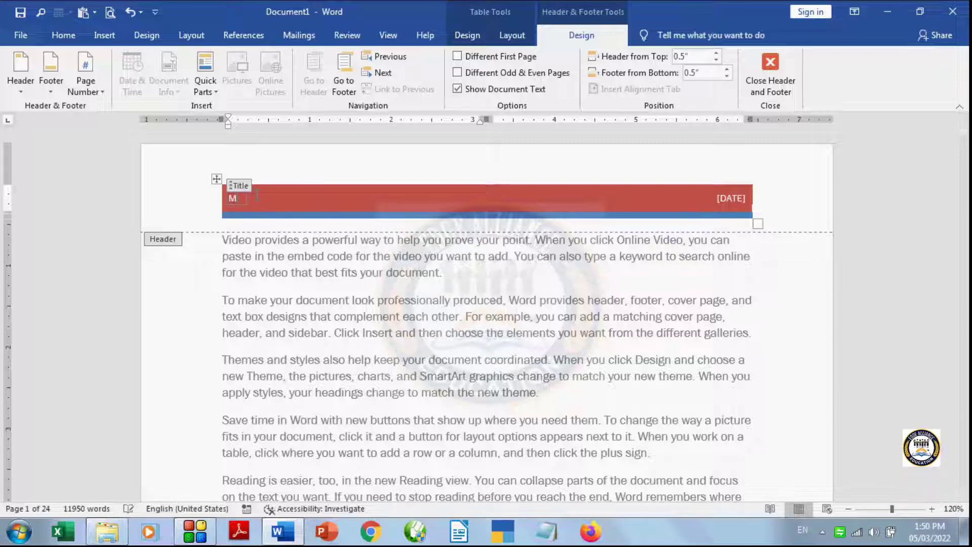
text(S WORD)
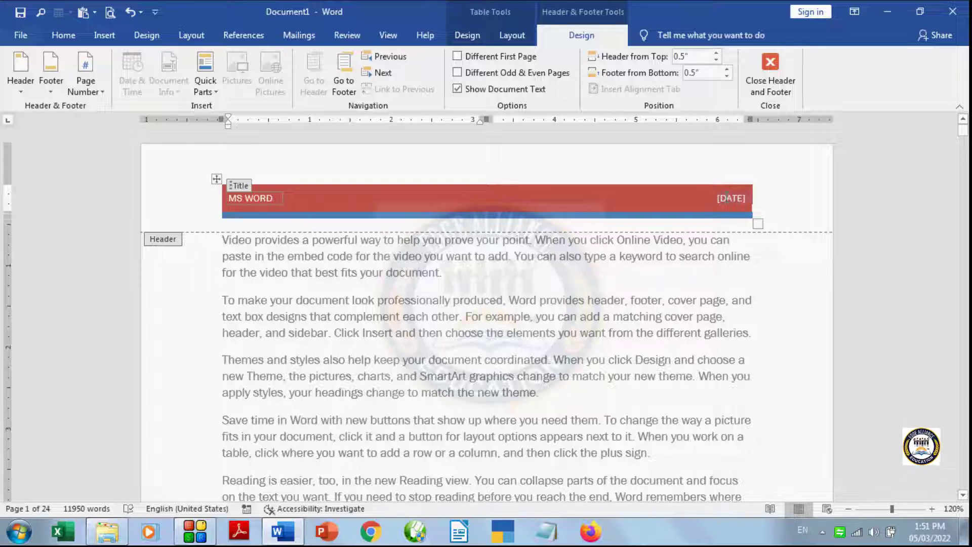
click(725, 197)
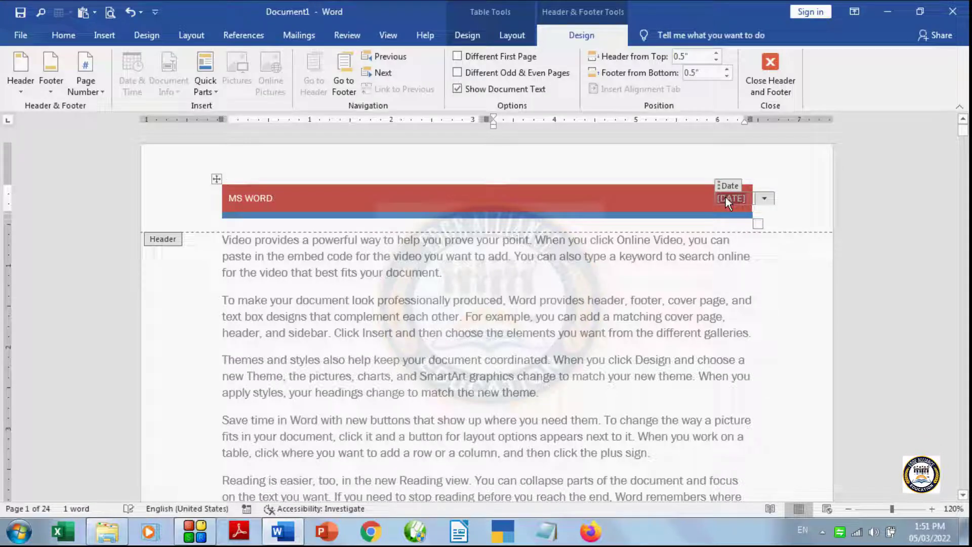
click(765, 200)
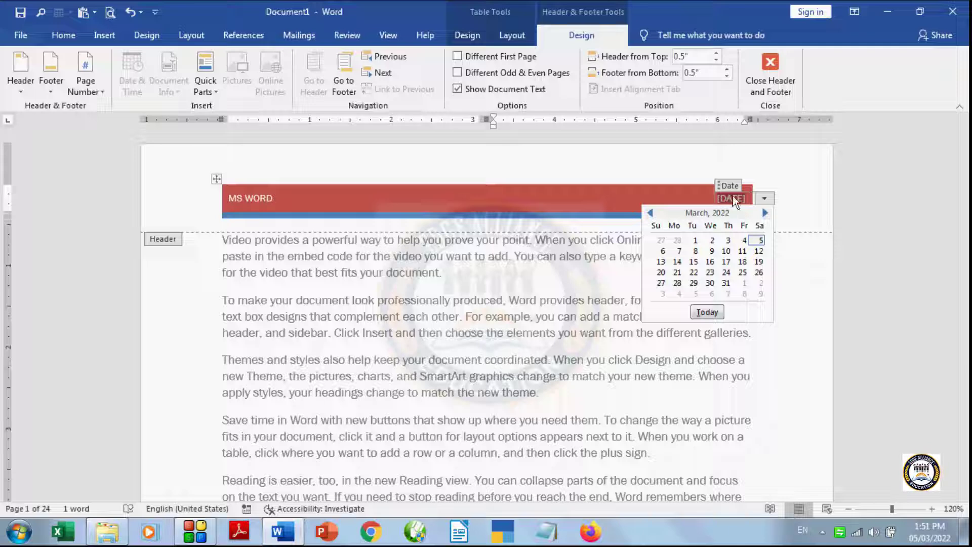
click(734, 195)
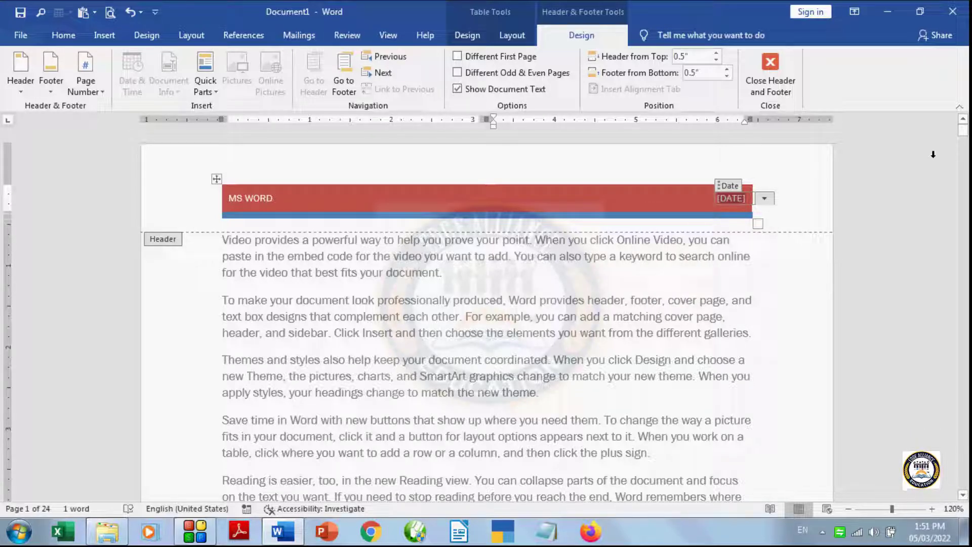
mouse_move(964, 136)
mouse_down()
mouse_move(965, 171)
mouse_move(965, 123)
mouse_up()
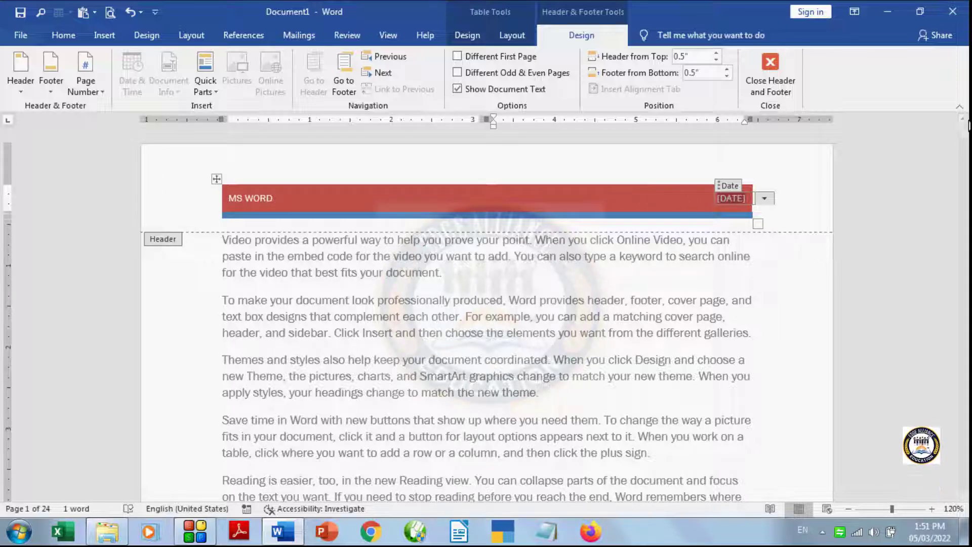
mouse_move(965, 129)
mouse_down()
mouse_move(968, 243)
mouse_move(965, 131)
mouse_up()
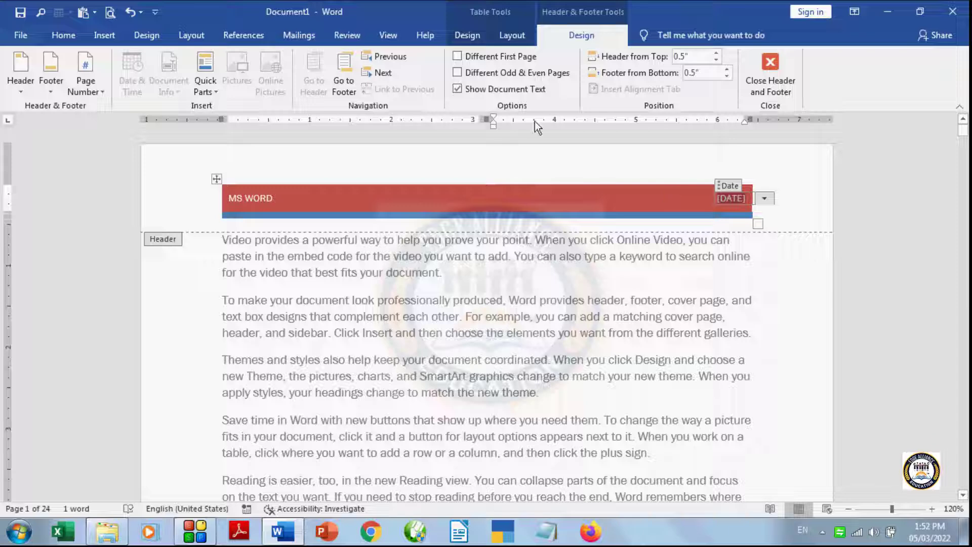
Replace the current header with the built-in Blank (Three Columns) header
click(22, 95)
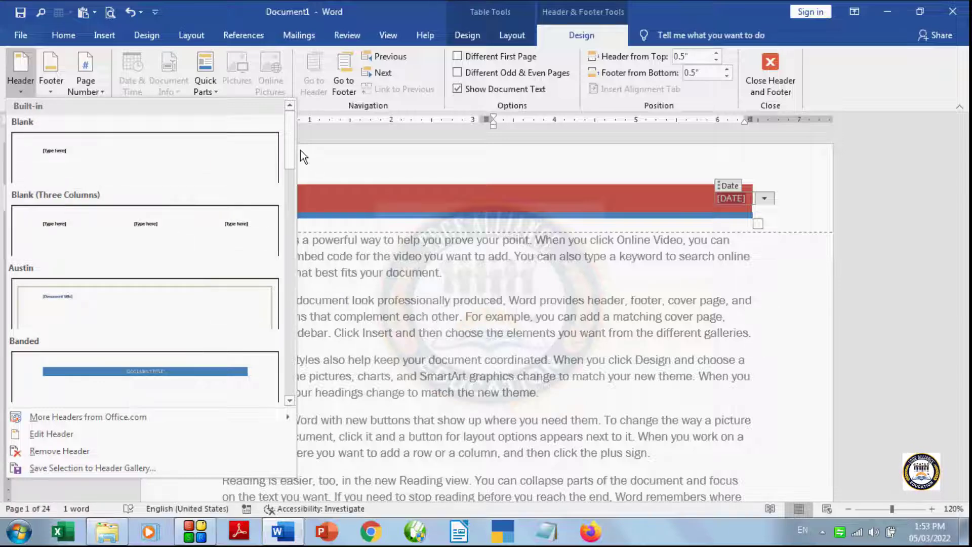
drag(296, 151, 292, 166)
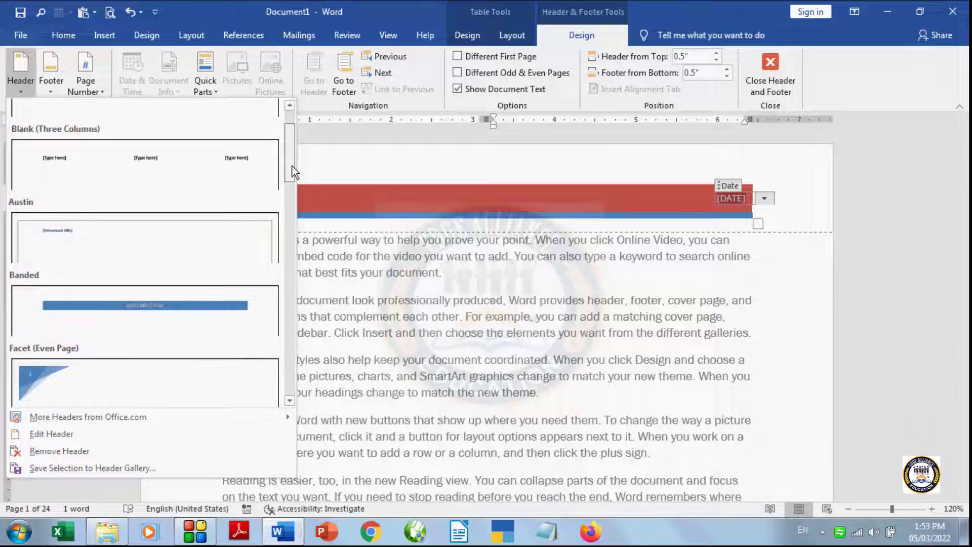
click(208, 163)
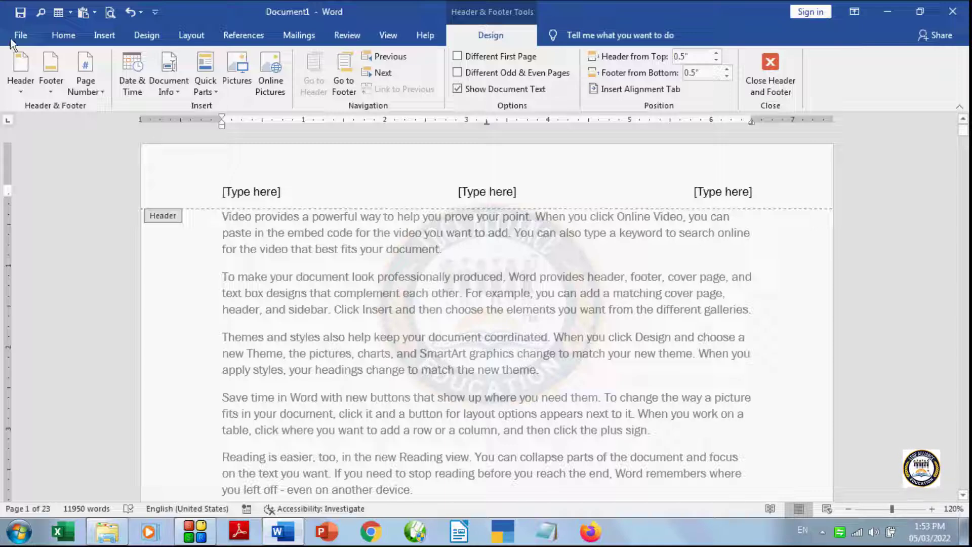
Insert the built-in Grid footer with page numbering
click(54, 93)
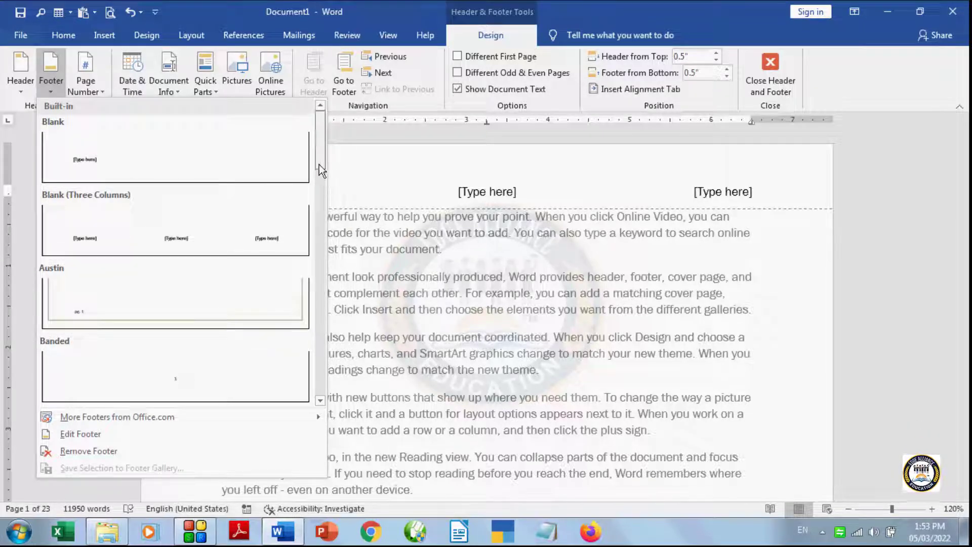
drag(320, 165, 314, 264)
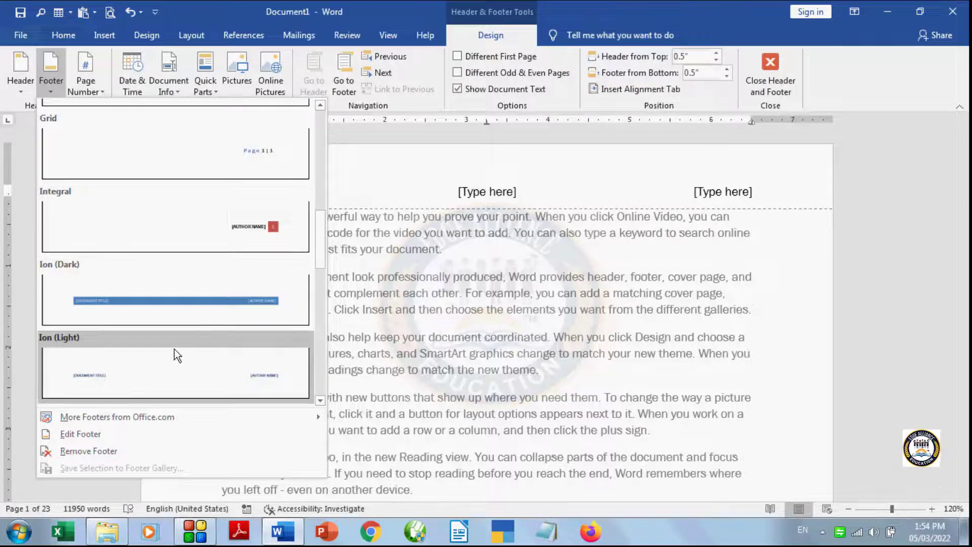
click(275, 138)
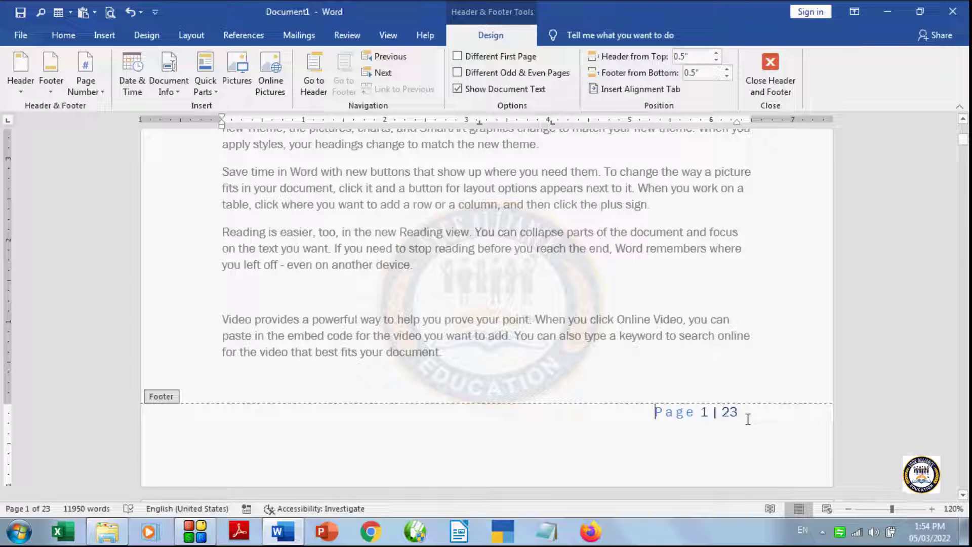
Add the text "the end" after the page number in the first page's footer
mouse_move(963, 142)
mouse_down()
mouse_move(963, 259)
mouse_move(968, 127)
mouse_up()
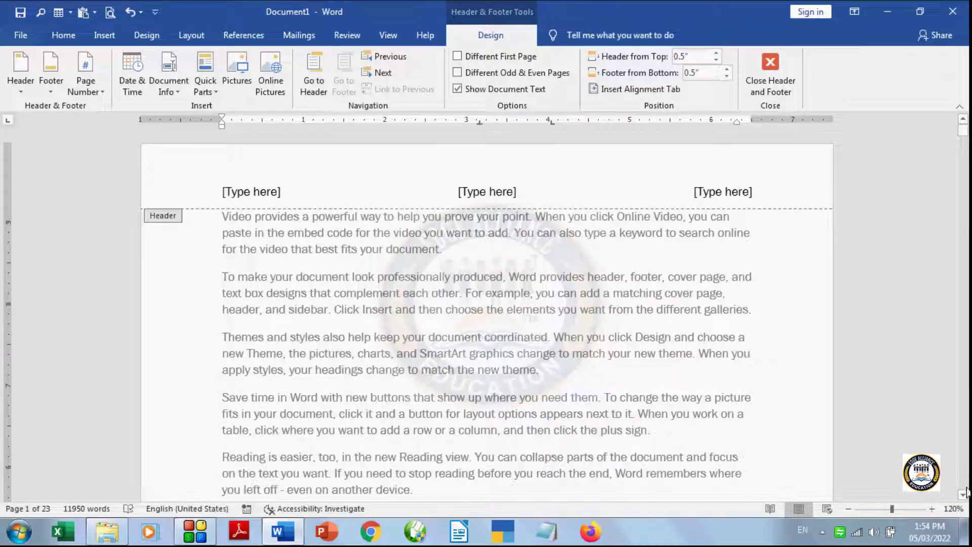
scroll(967, 489, down, 1)
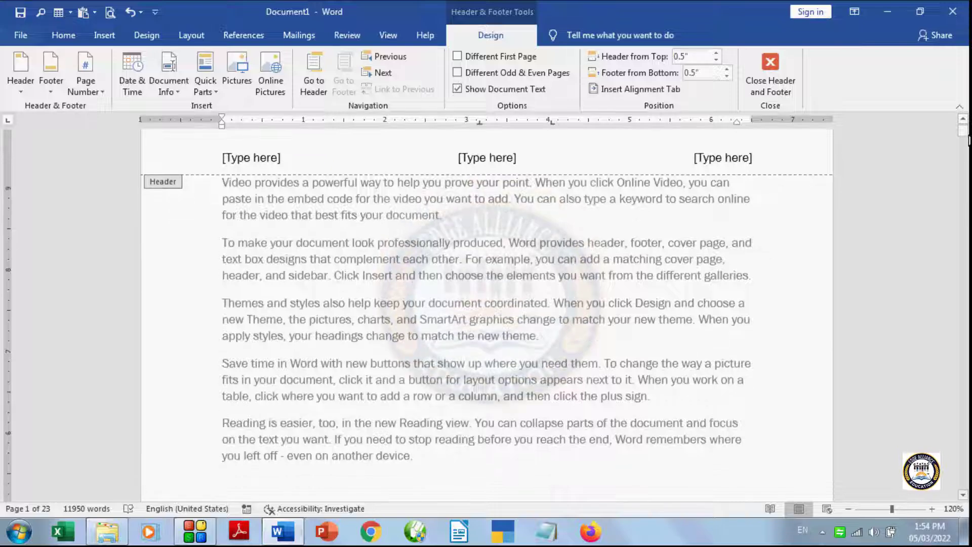
drag(968, 134, 967, 144)
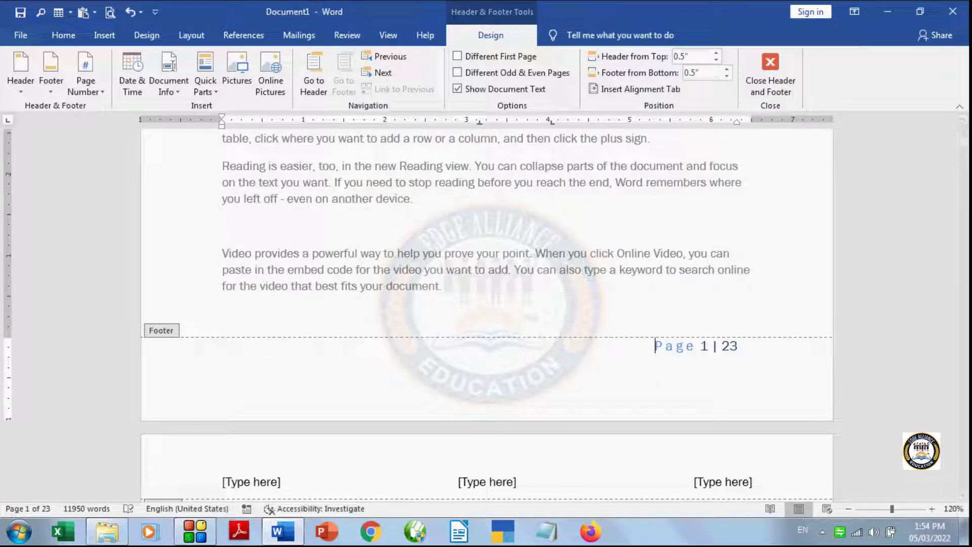
click(201, 356)
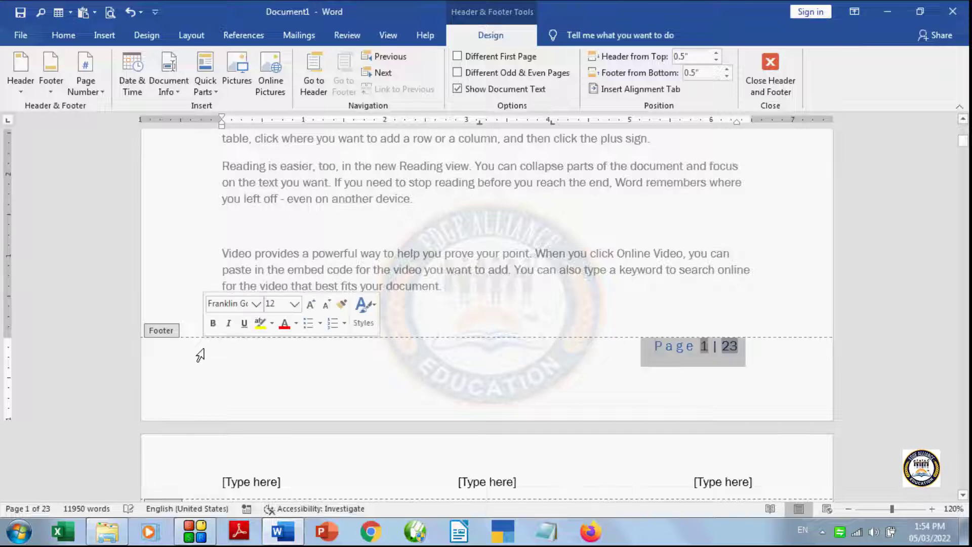
click(267, 367)
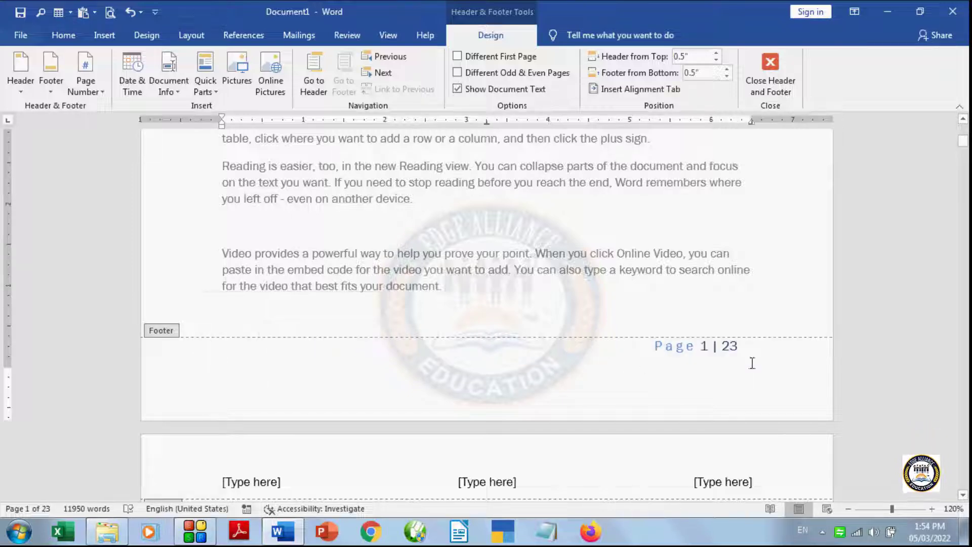
click(756, 343)
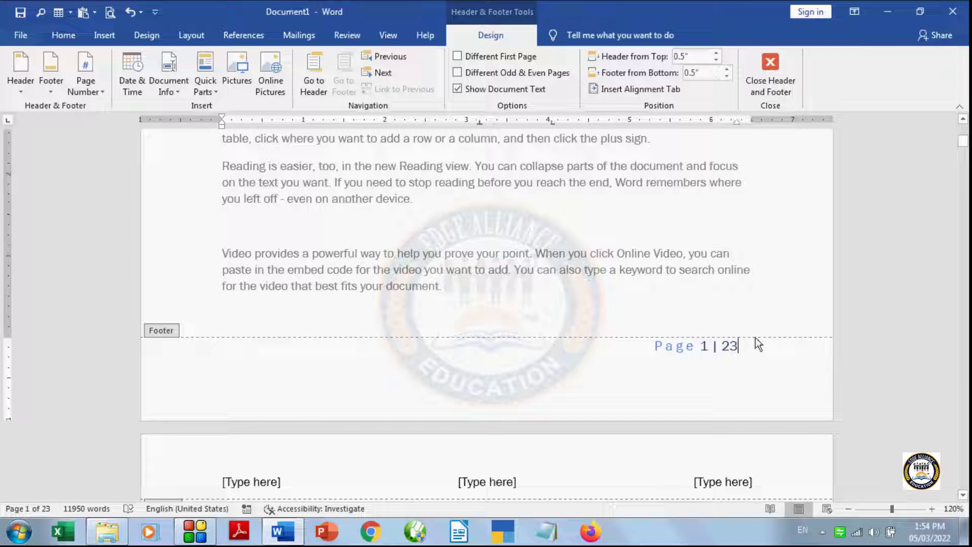
text(th)
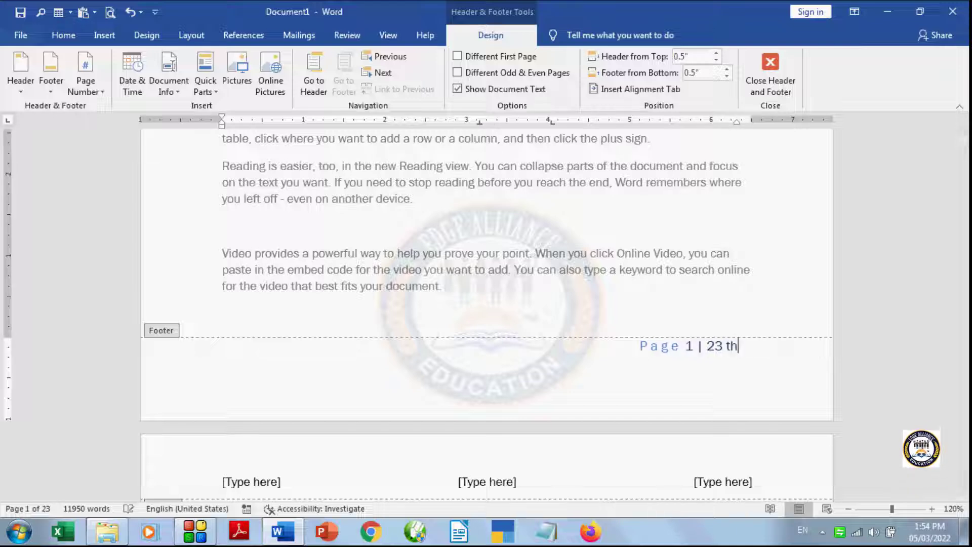
key(BackSpace)
text(e)
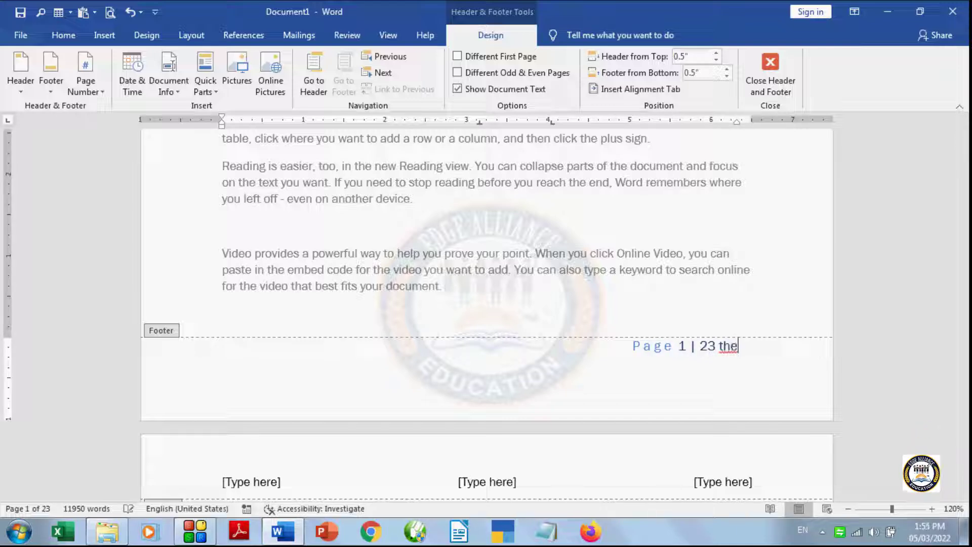
text( rnd)
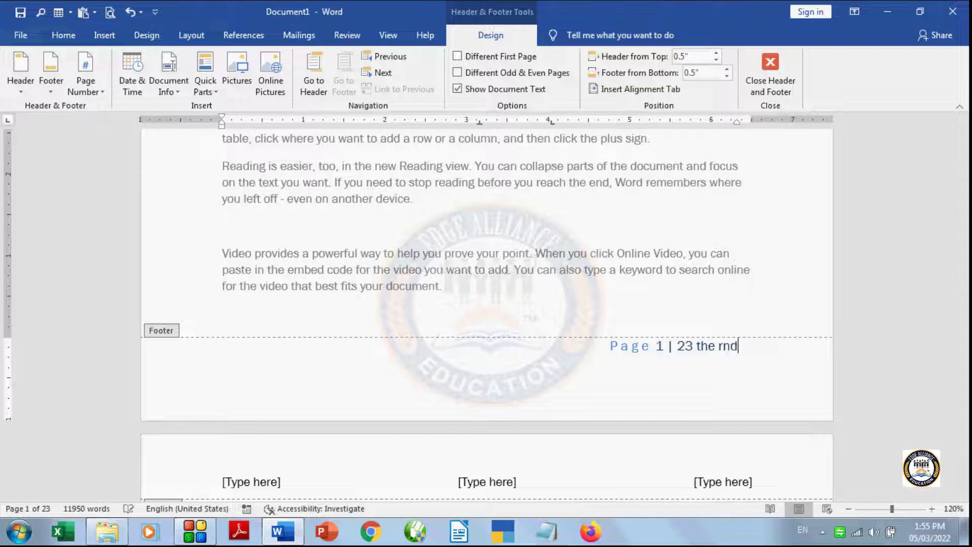
key(BackSpace)
key(BackSpace)
key(BackSpace)
text(en)
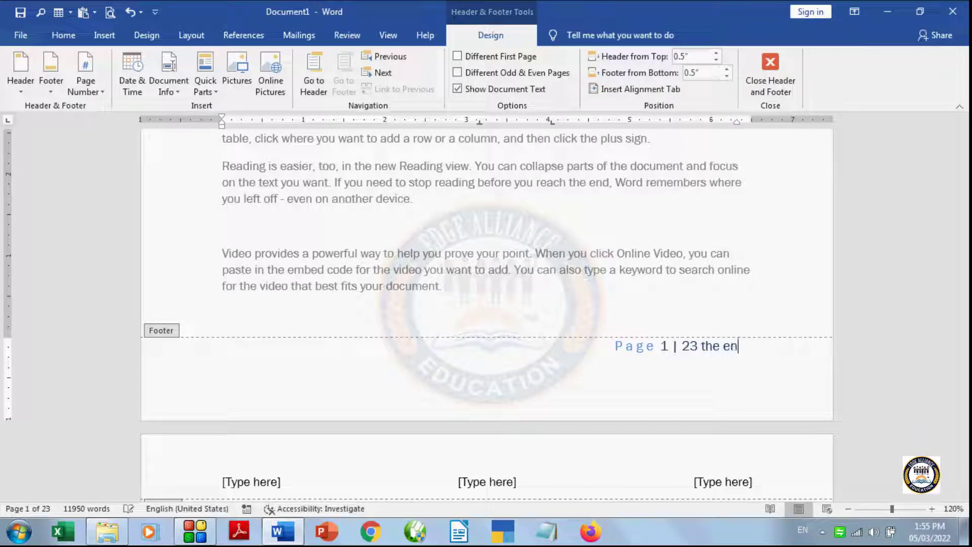
text(d)
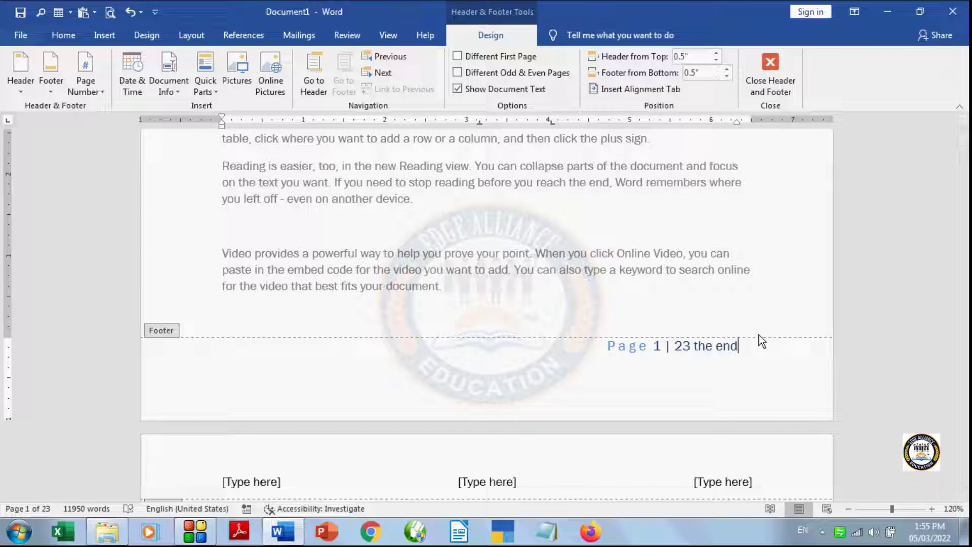
Append "..." to the footer text "the end" and check the footer on the following pages
text(...)
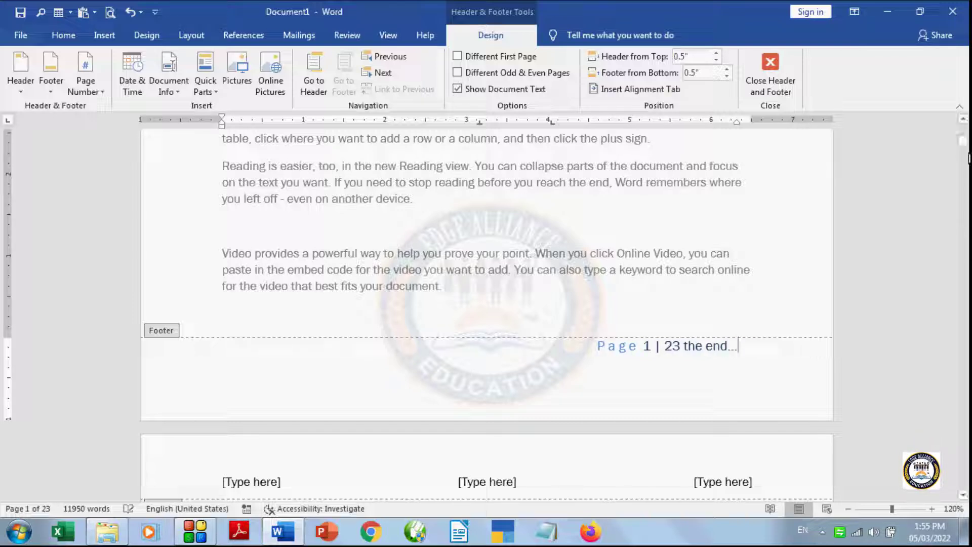
drag(964, 141, 965, 194)
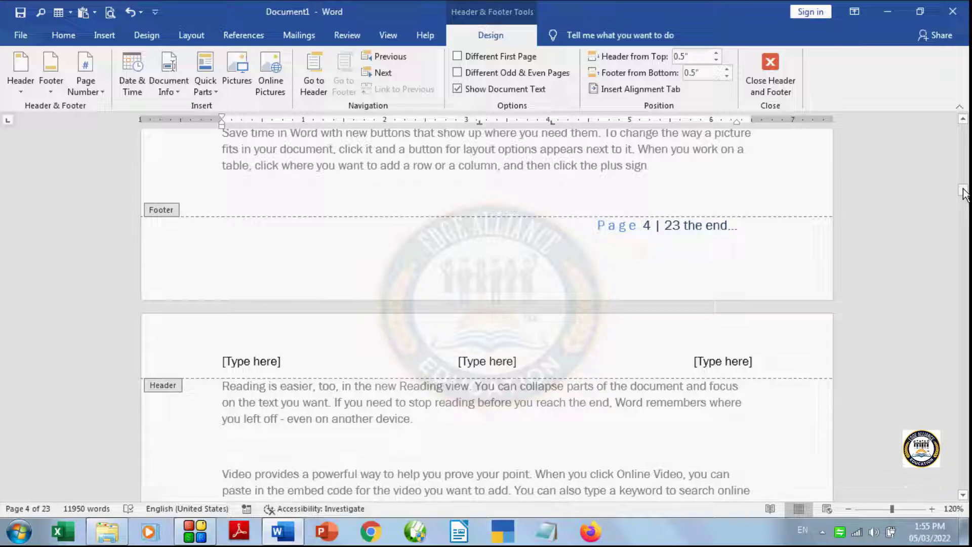
drag(964, 190, 964, 105)
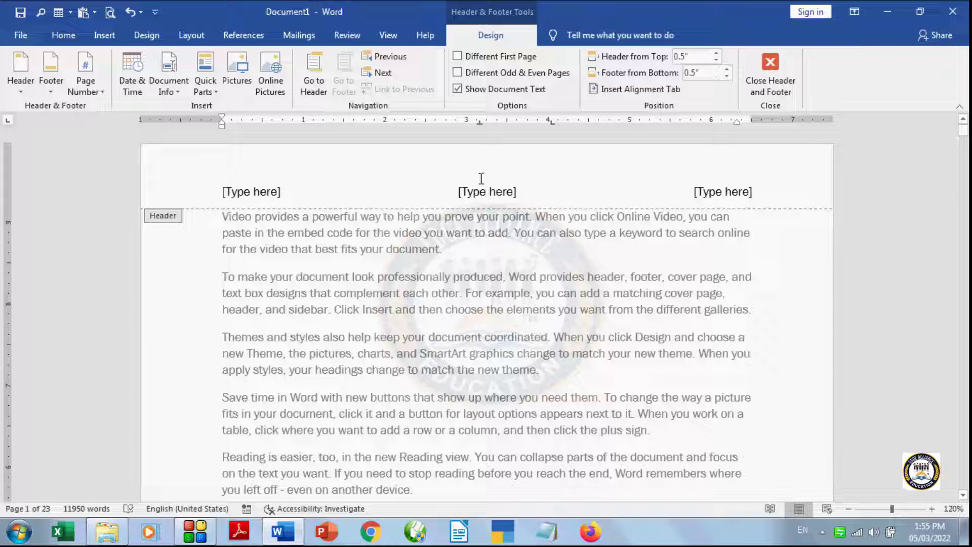
Replace the header's middle placeholder with the text "edge educations"
click(472, 192)
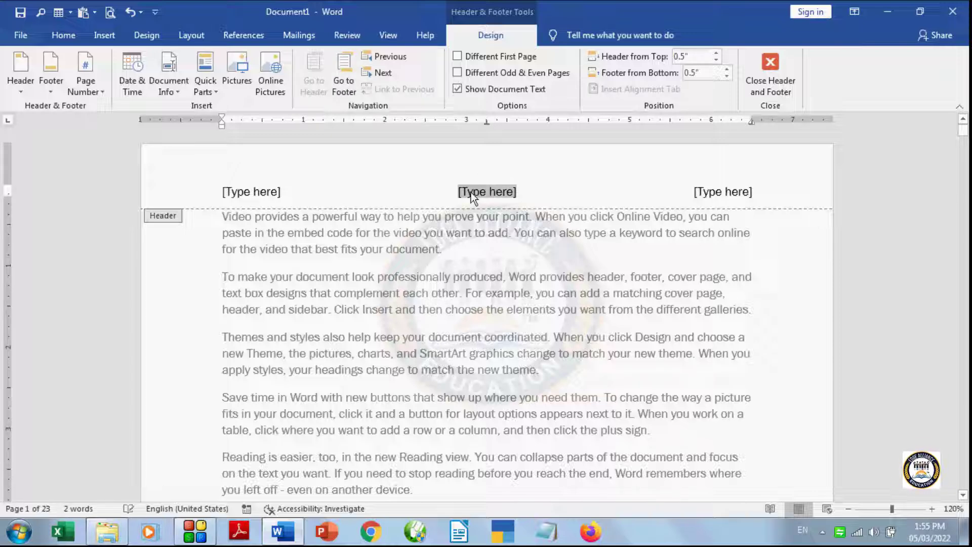
text(edge )
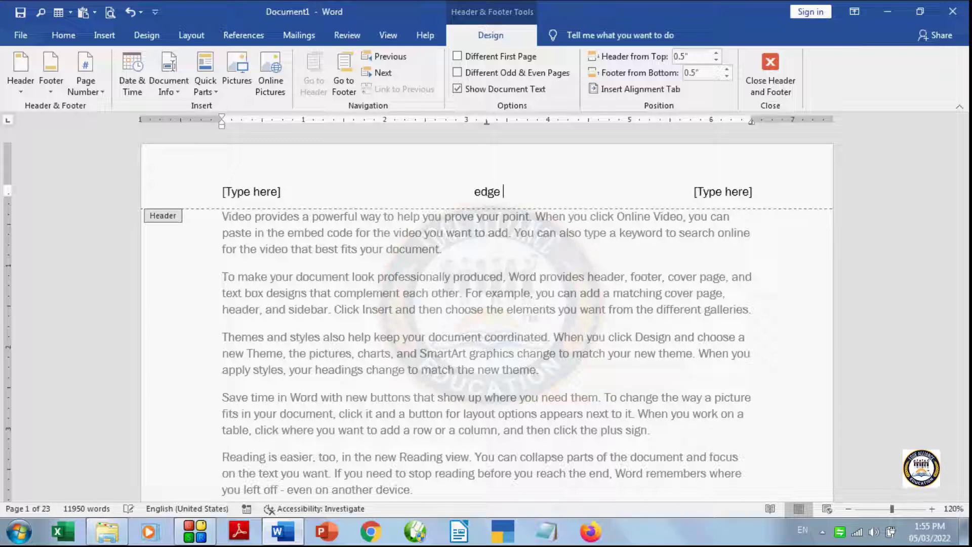
text(edu)
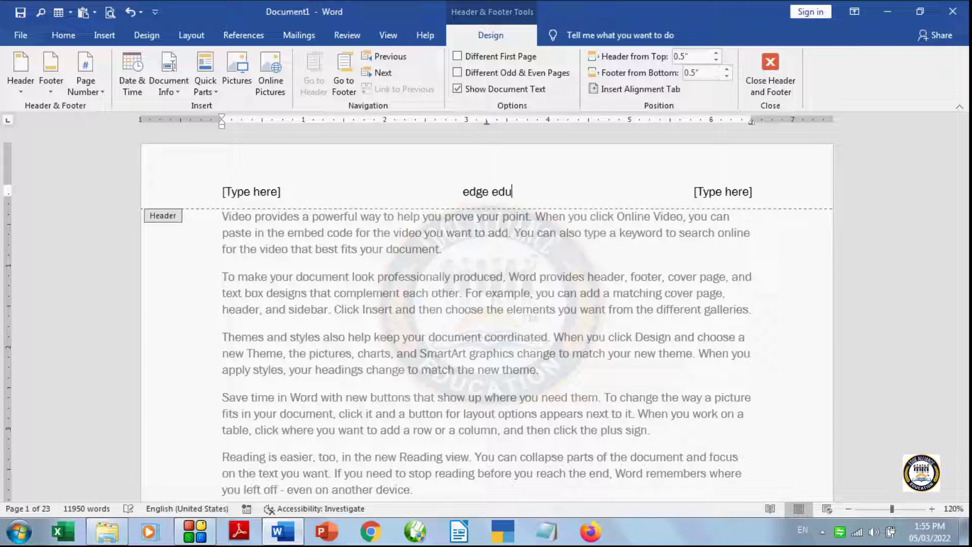
text(cation)
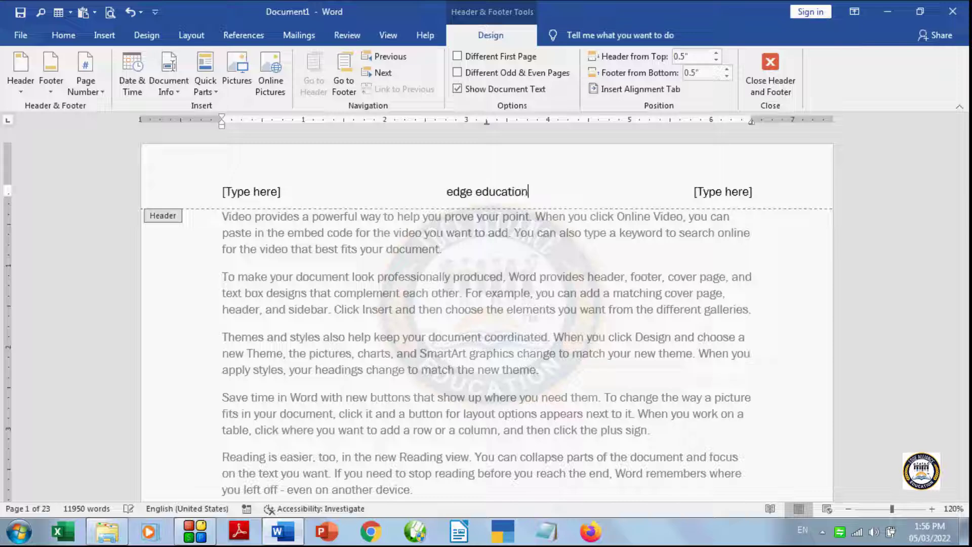
text(s)
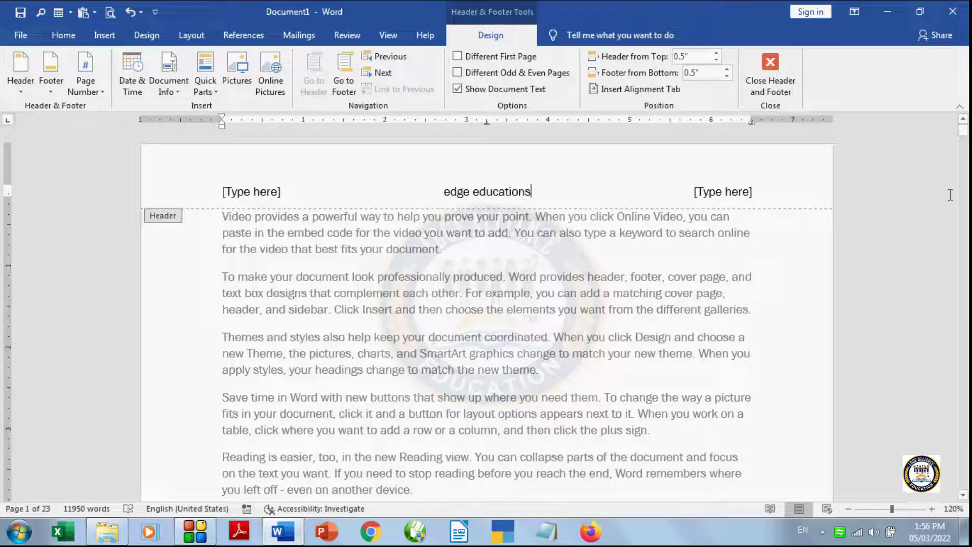
Check the header and footer across the first page and close header and footer editing
drag(966, 134, 966, 144)
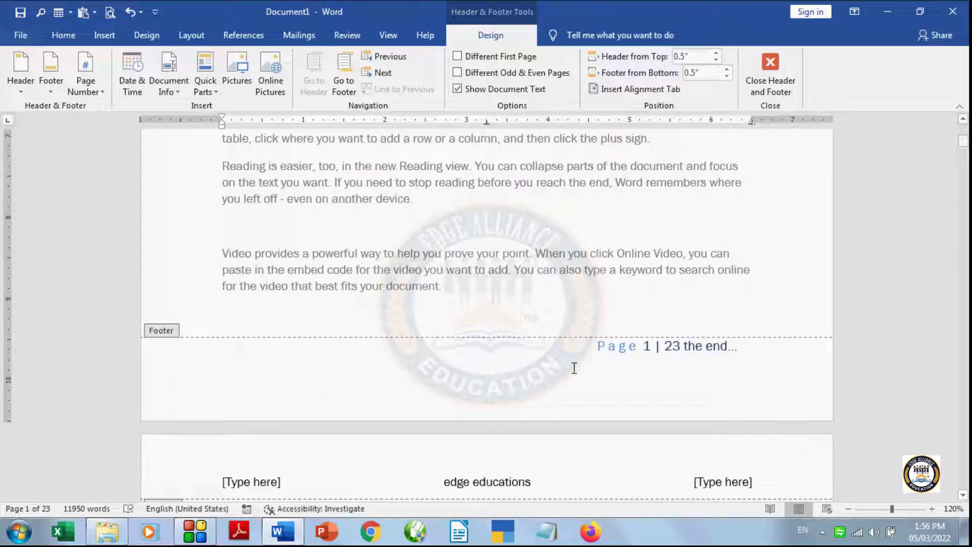
drag(964, 145, 965, 80)
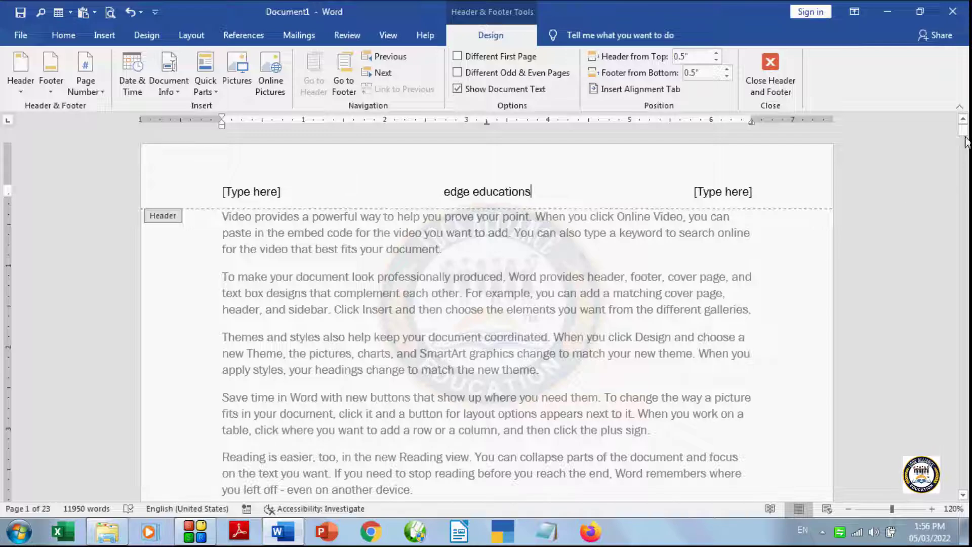
drag(964, 136, 964, 108)
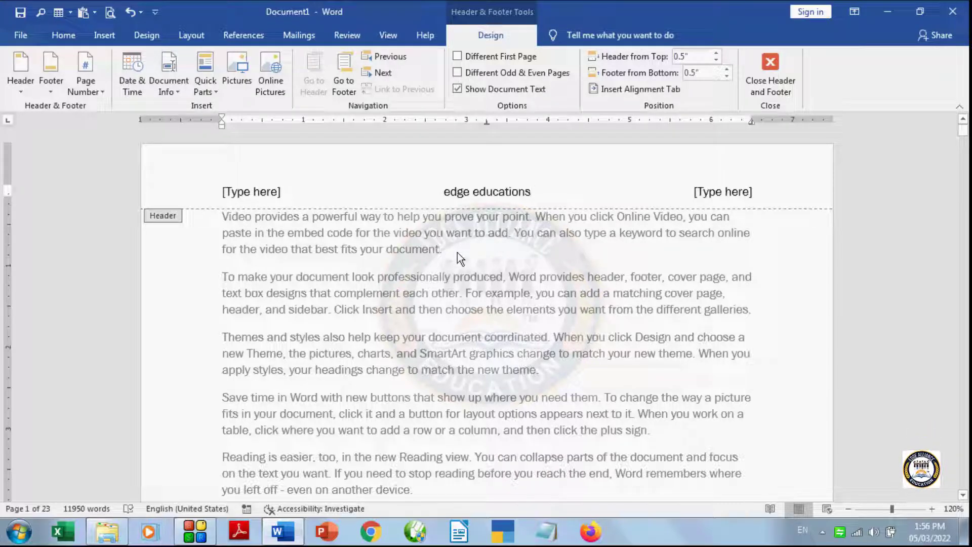
click(771, 66)
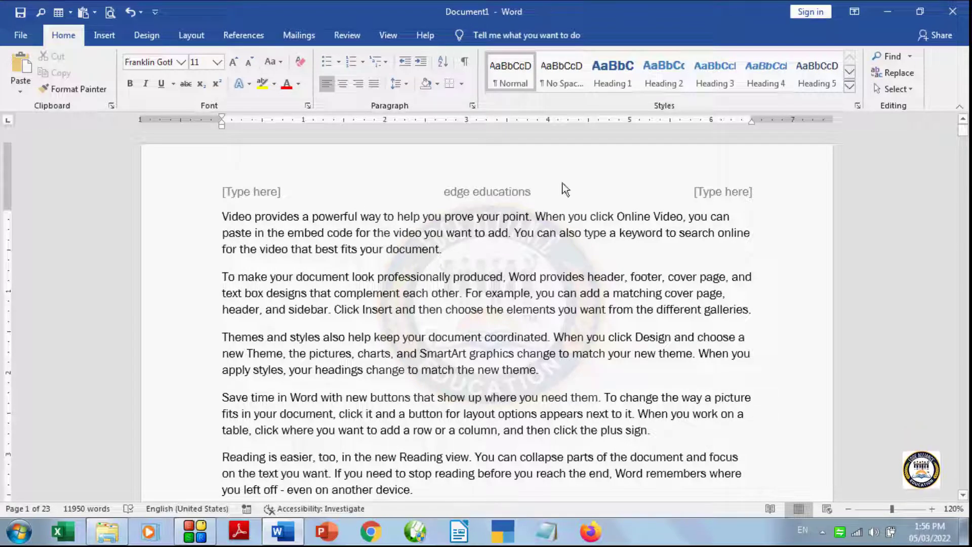
click(964, 132)
drag(964, 133, 963, 113)
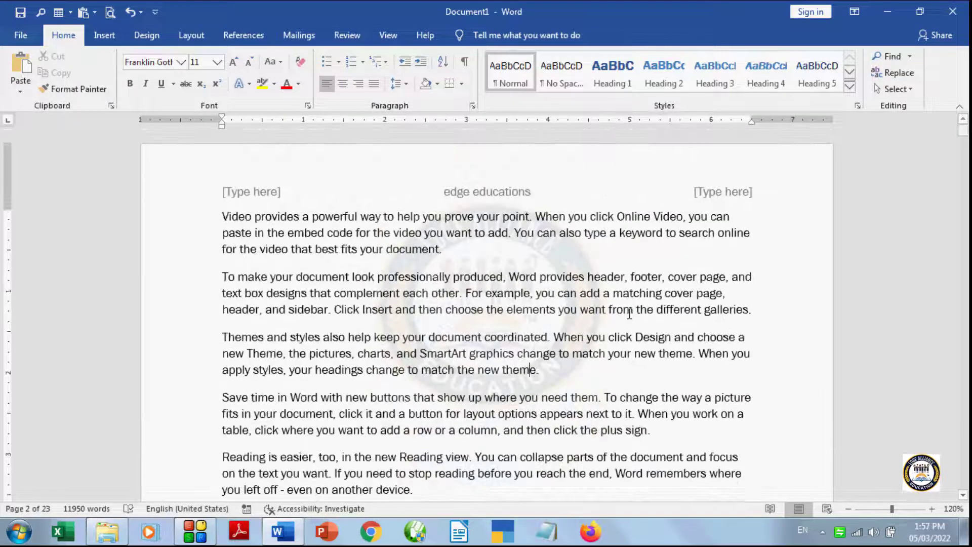
Add the text "this is new" at the end of the first body paragraph
click(458, 249)
text(t)
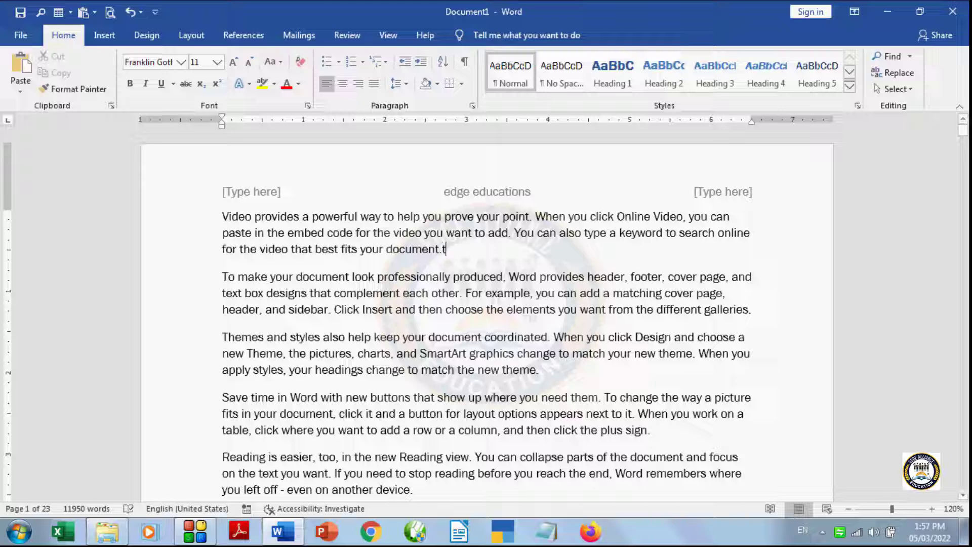
text(his is new)
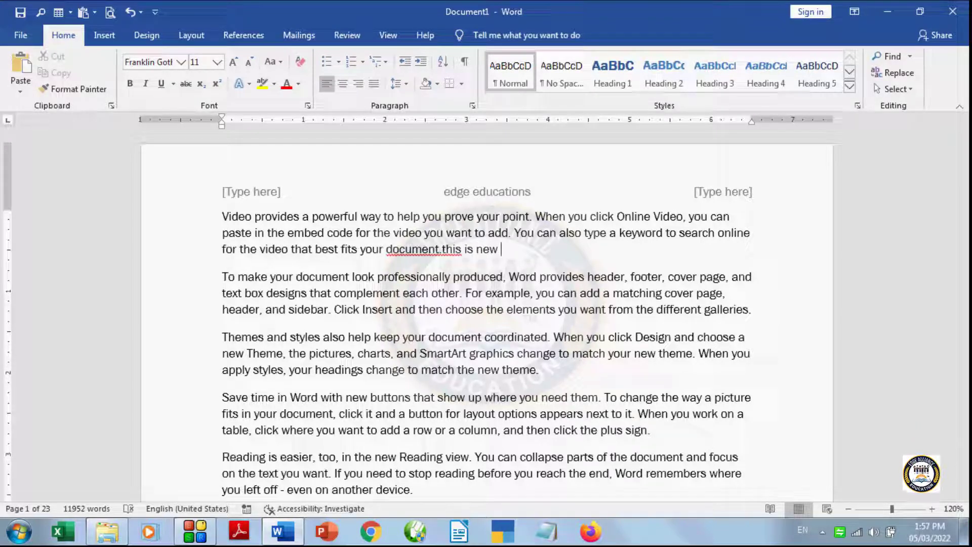
click(962, 133)
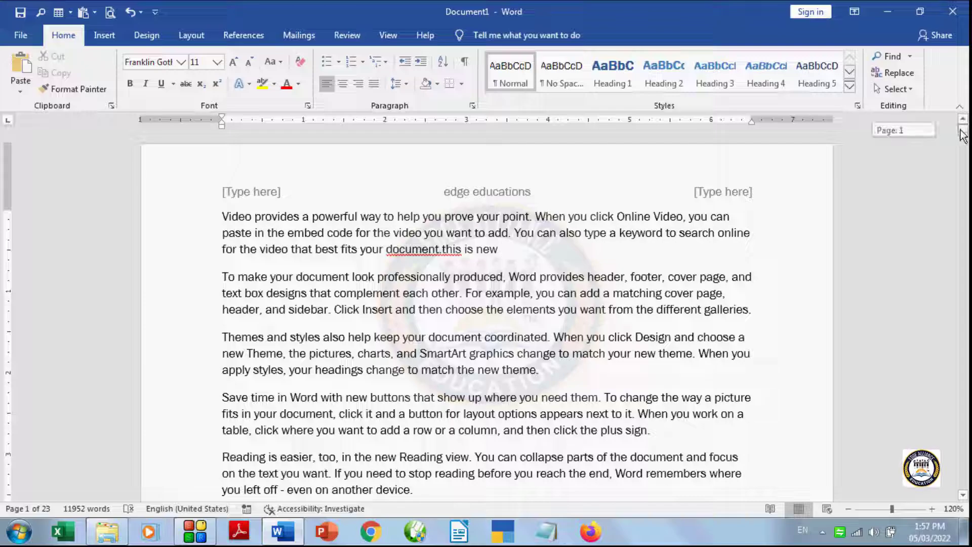
mouse_move(962, 135)
mouse_down()
mouse_move(964, 199)
mouse_move(964, 131)
mouse_up()
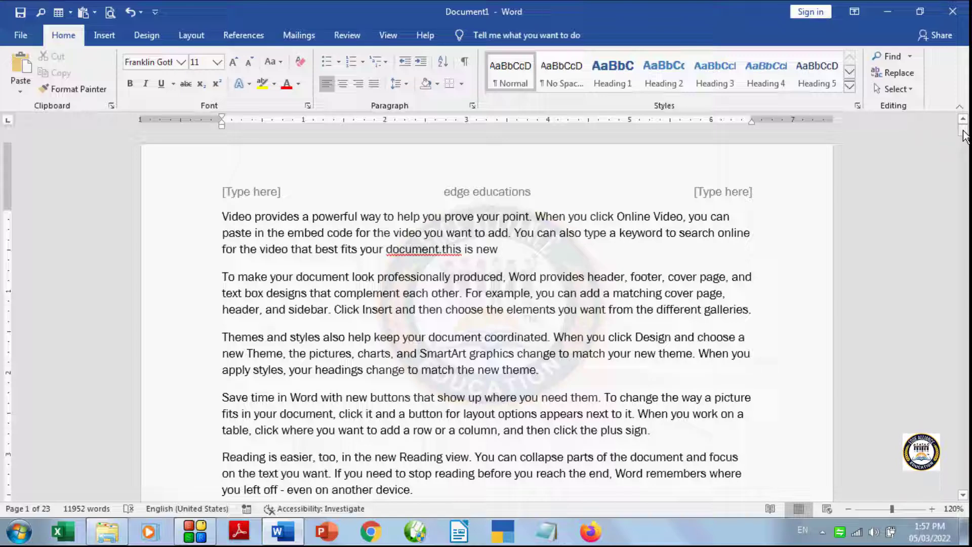
drag(964, 136, 969, 73)
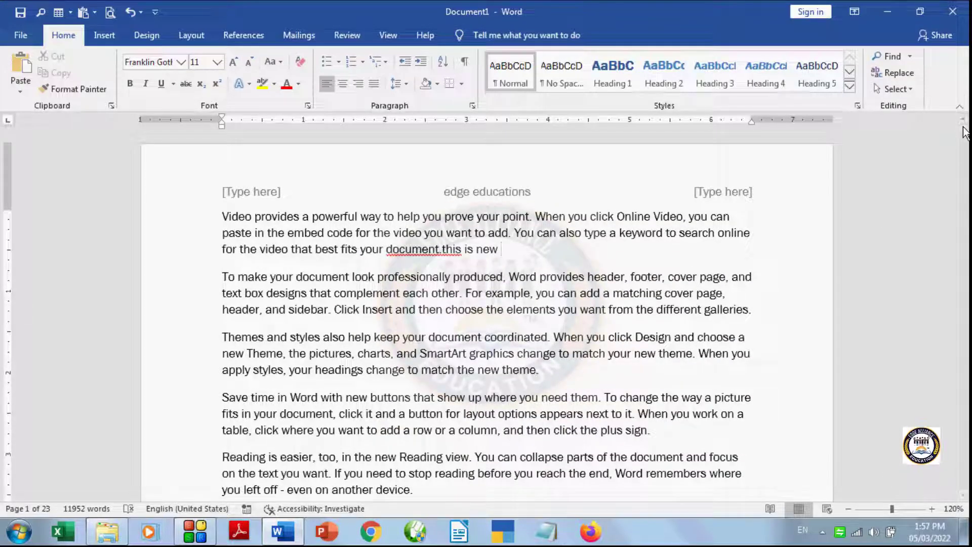
drag(965, 133, 965, 54)
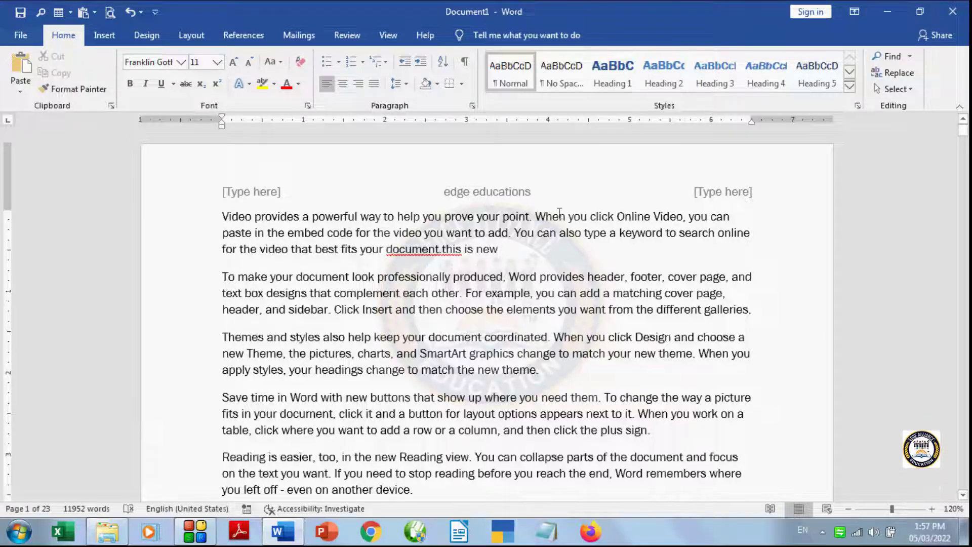
Open the document's existing header for editing
click(112, 38)
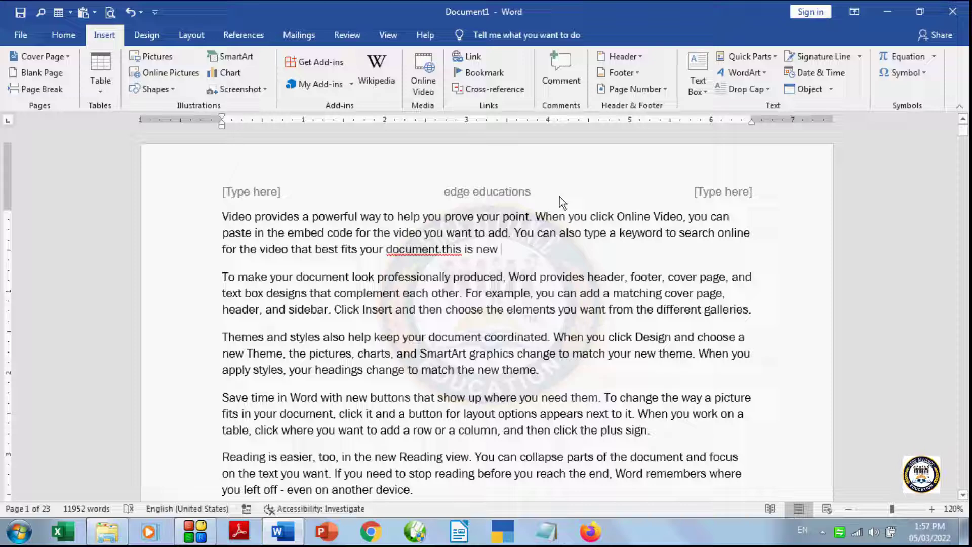
click(640, 57)
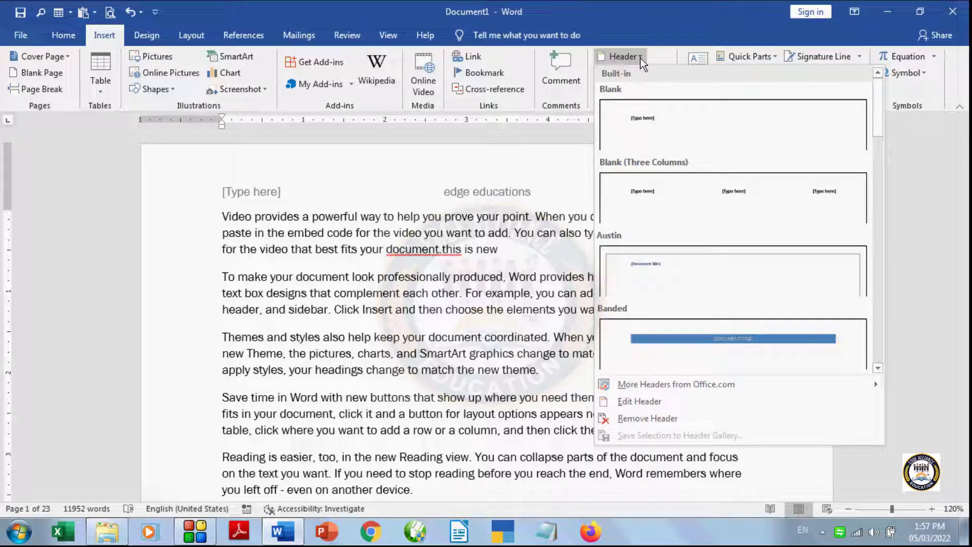
click(658, 403)
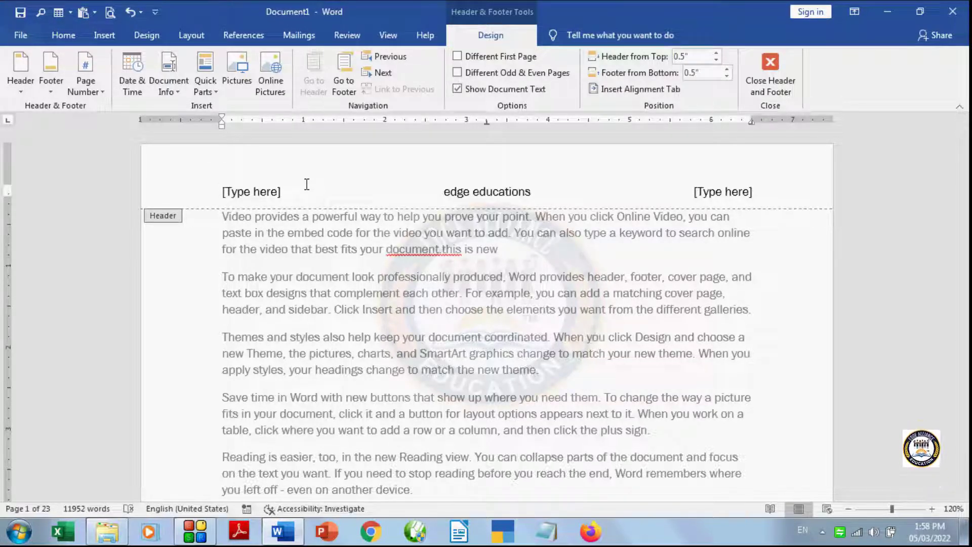
Enter "Ms word 2016" in the header's first column and delete the placeholder beside it
text(Ms e)
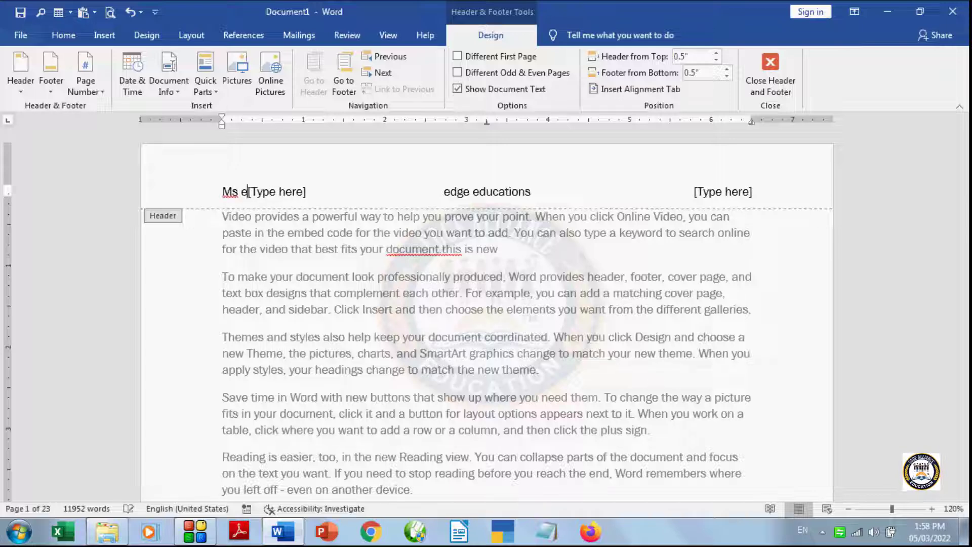
text(ord)
key(BackSpace)
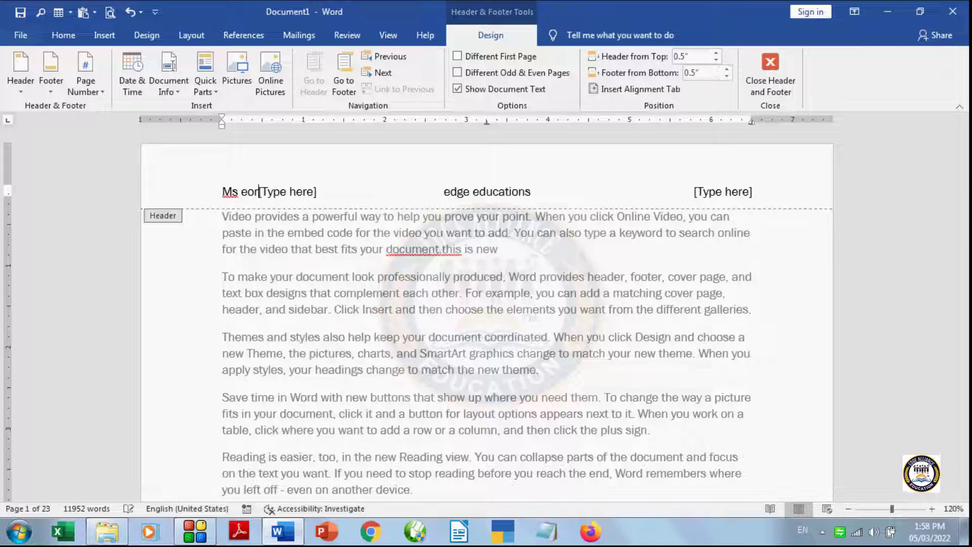
key(BackSpace)
key(BackSpace)
key(BackSpace)
text(wo)
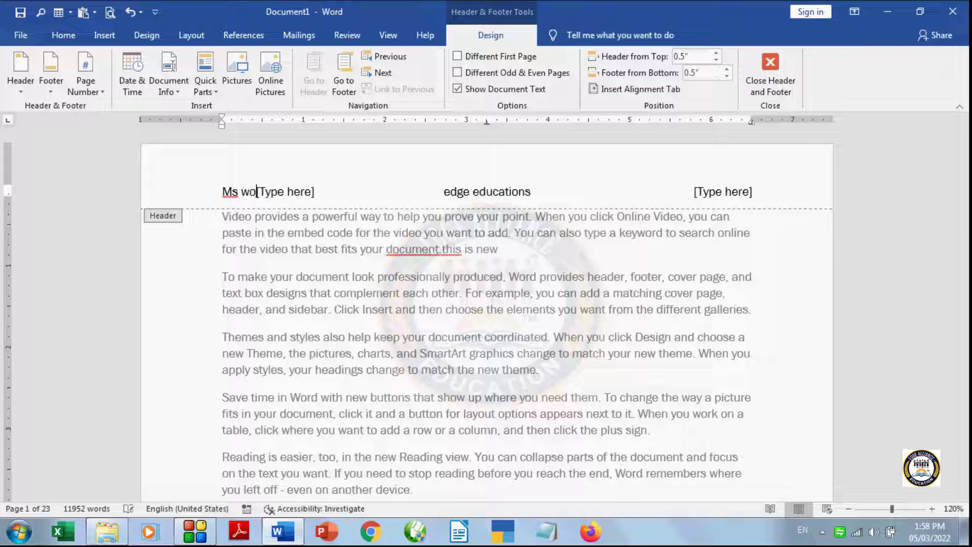
text(rd)
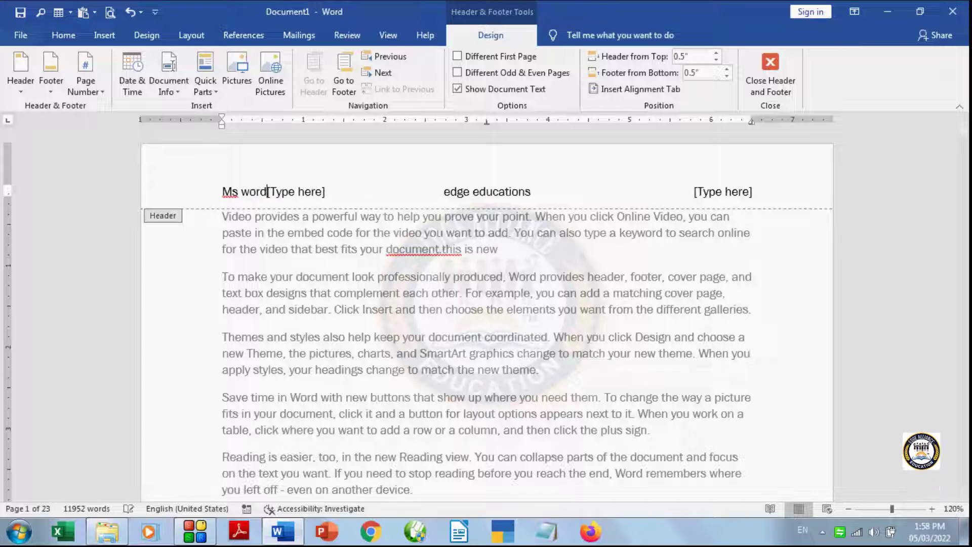
text( 20)
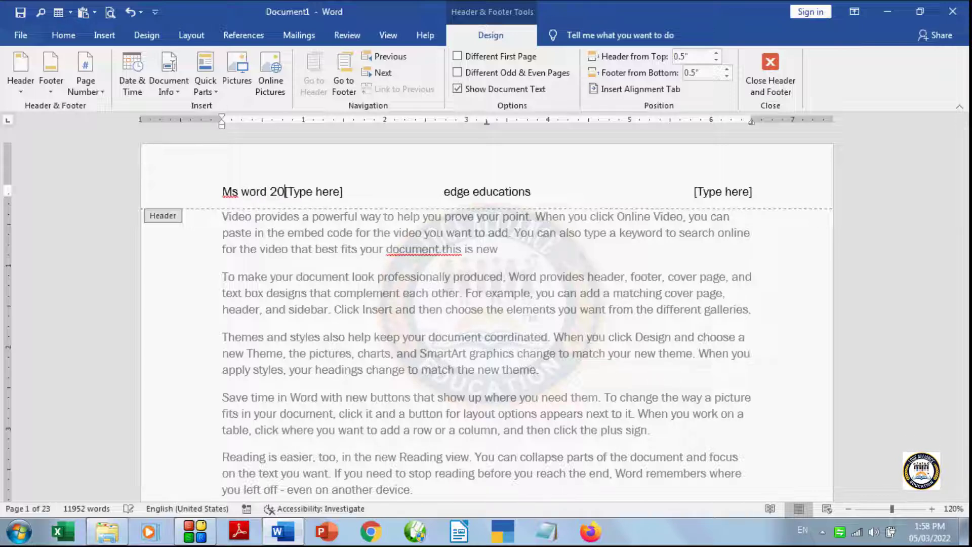
text(16)
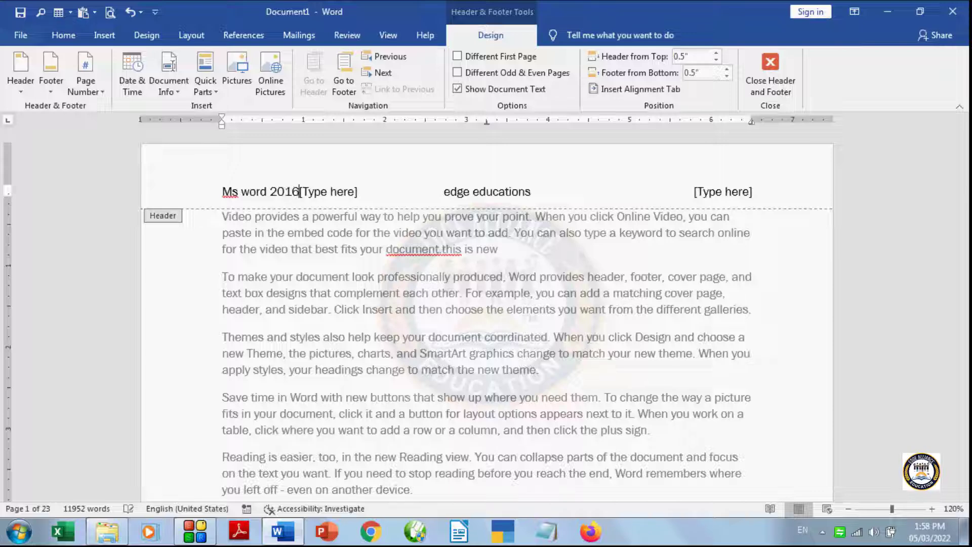
click(304, 191)
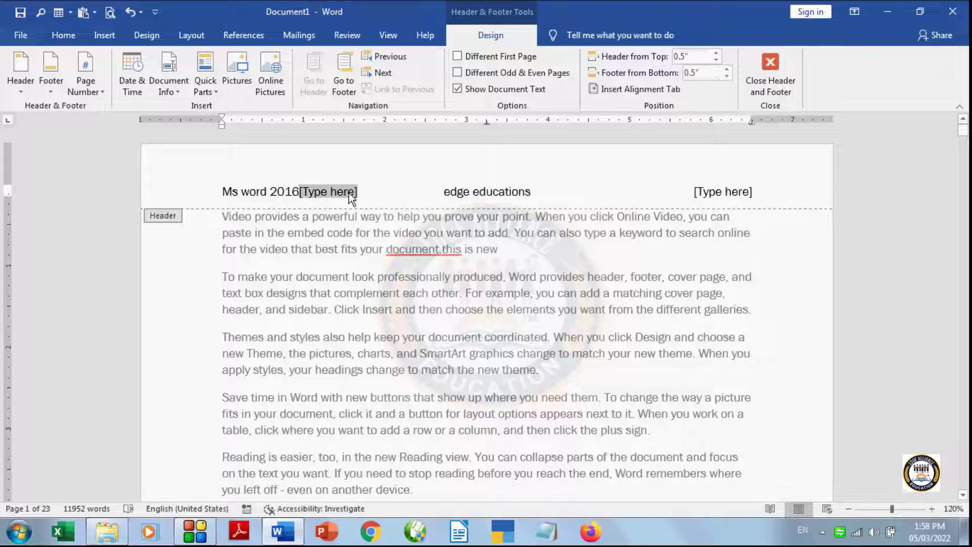
key(Delete)
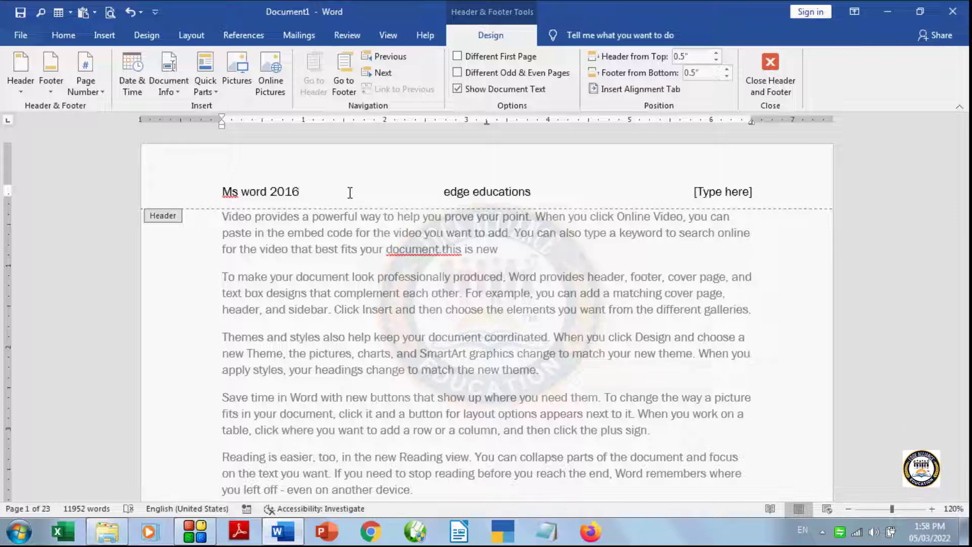
Replace the current footer with the built-in Blank (Three Columns) footer and select its middle placeholder
click(53, 92)
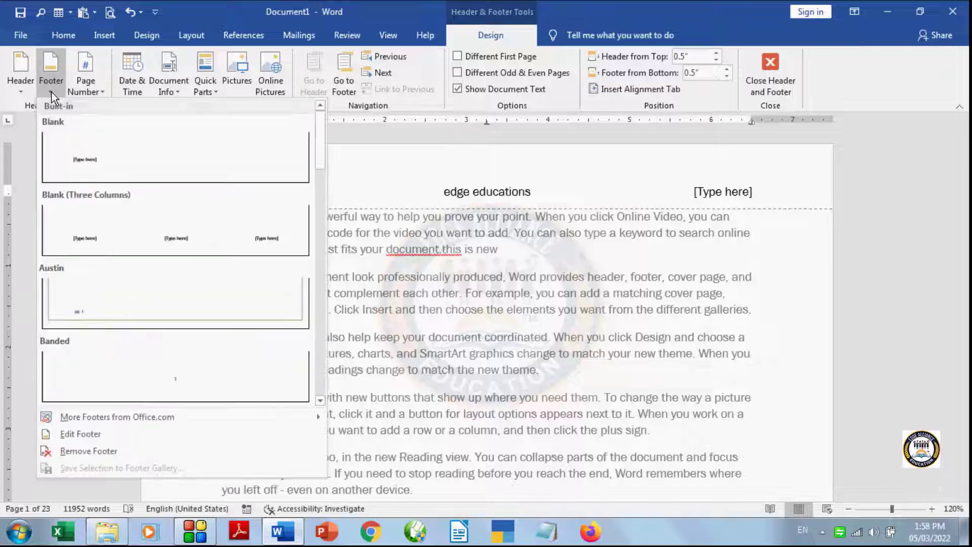
click(71, 434)
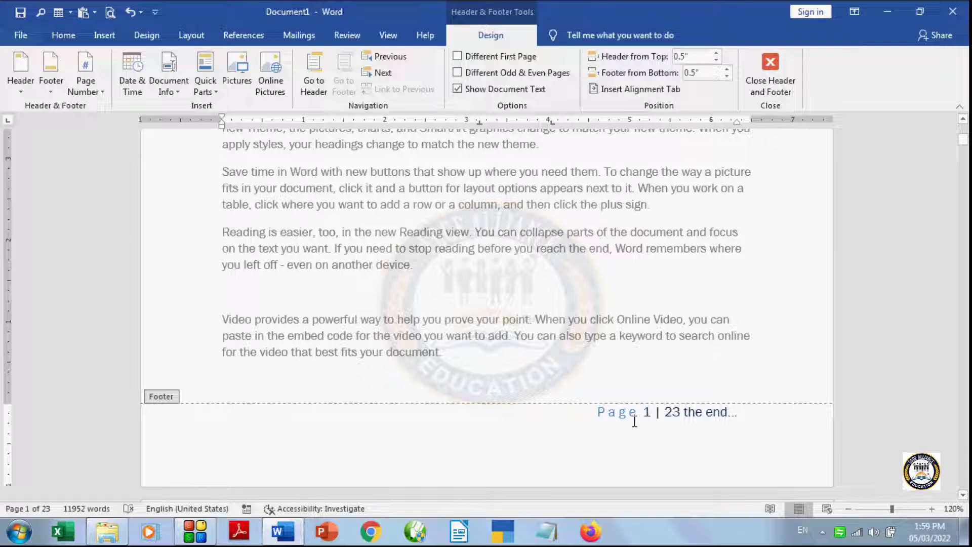
click(56, 95)
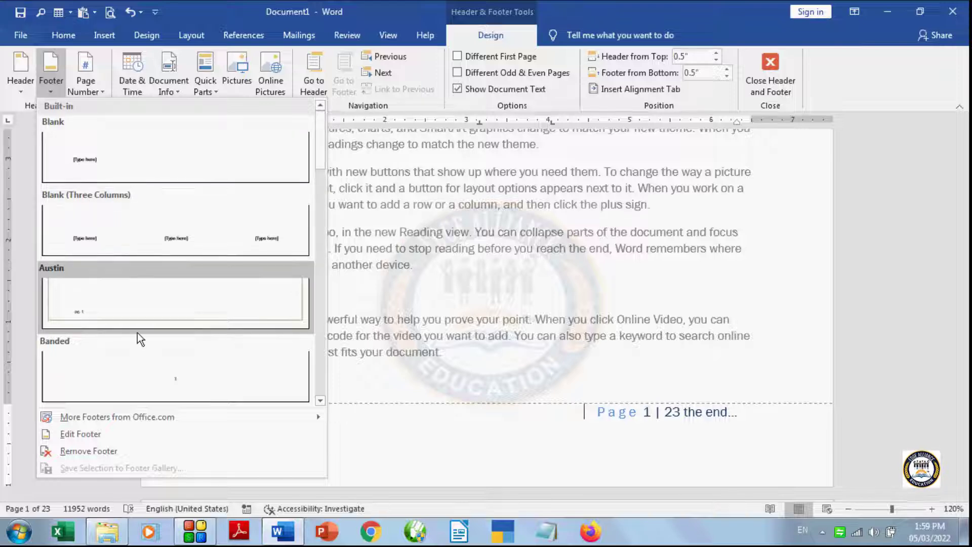
click(172, 238)
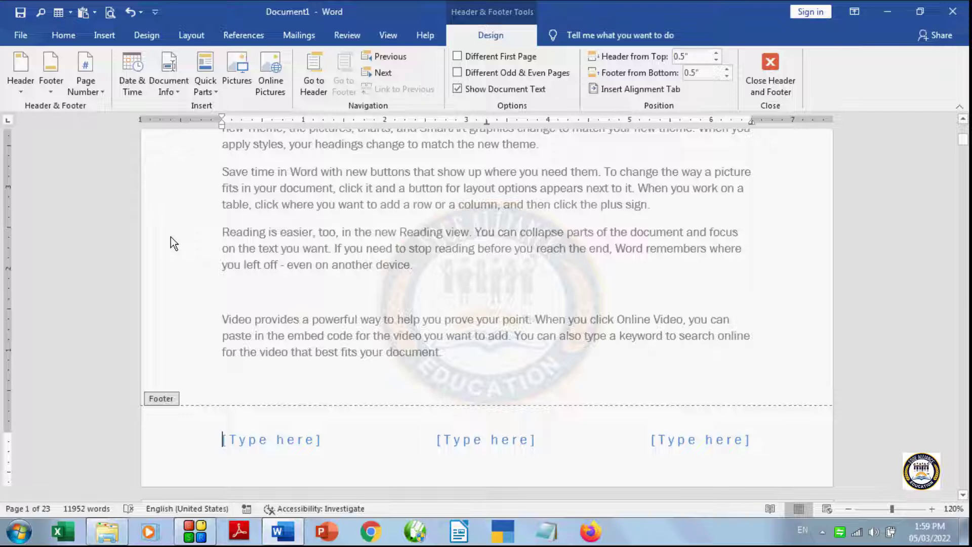
click(495, 440)
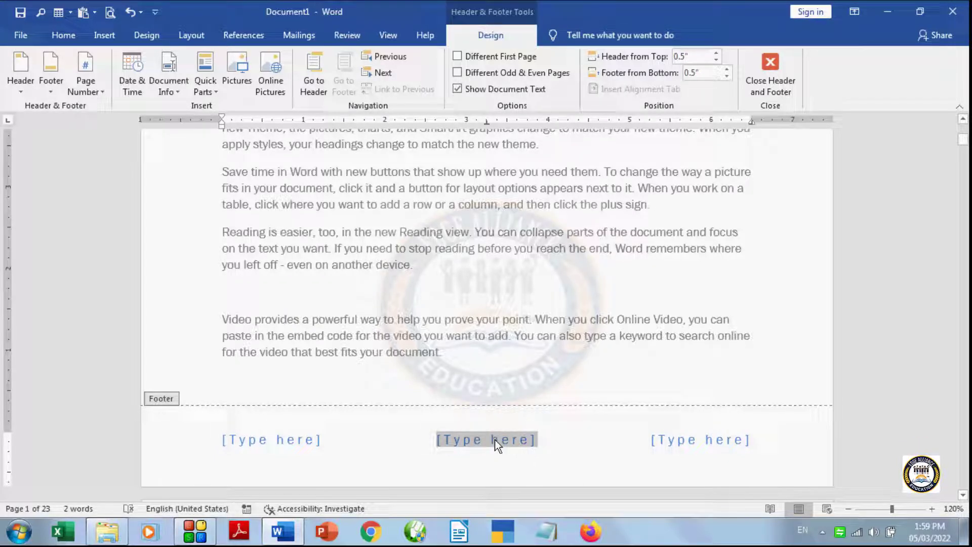
Enter "p t o" in the footer's middle column and leave header and footer editing
text(p)
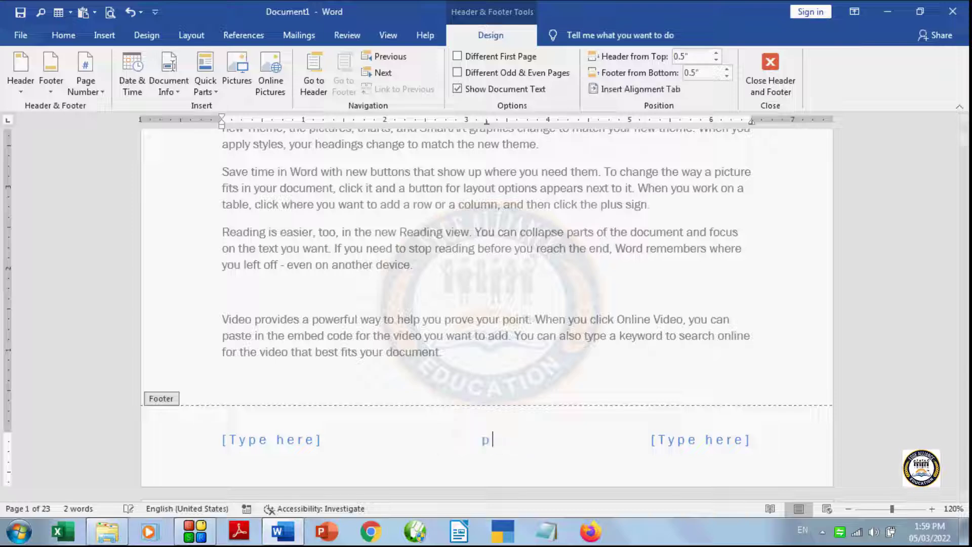
text( to)
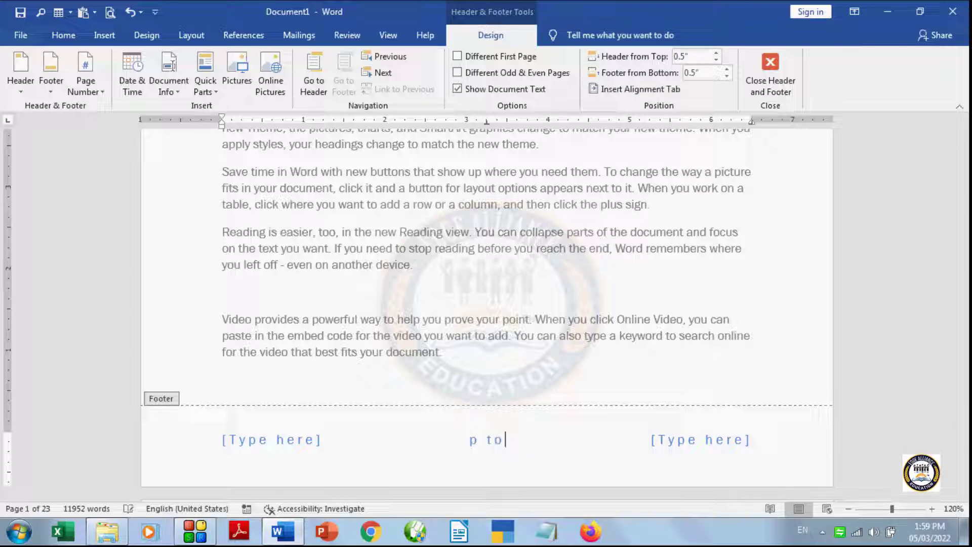
key(BackSpace)
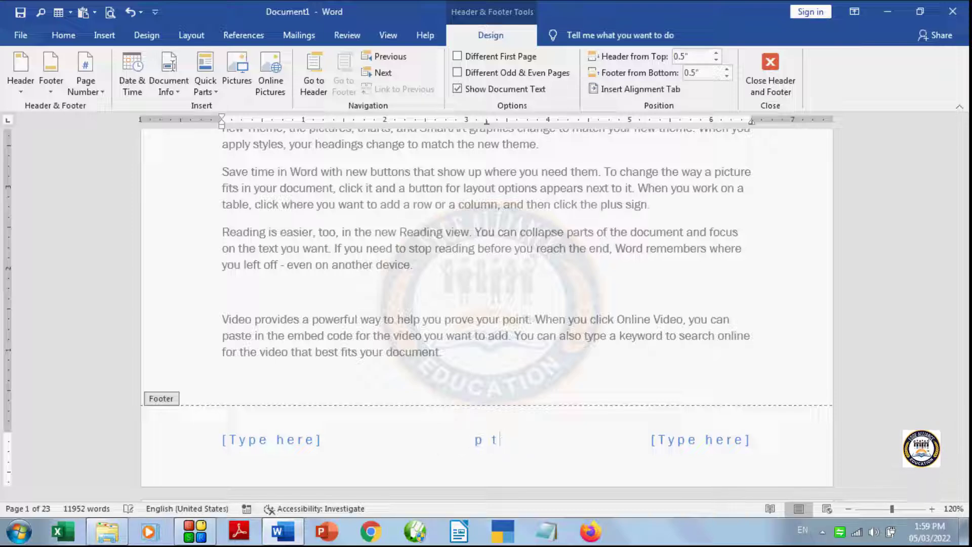
text(o)
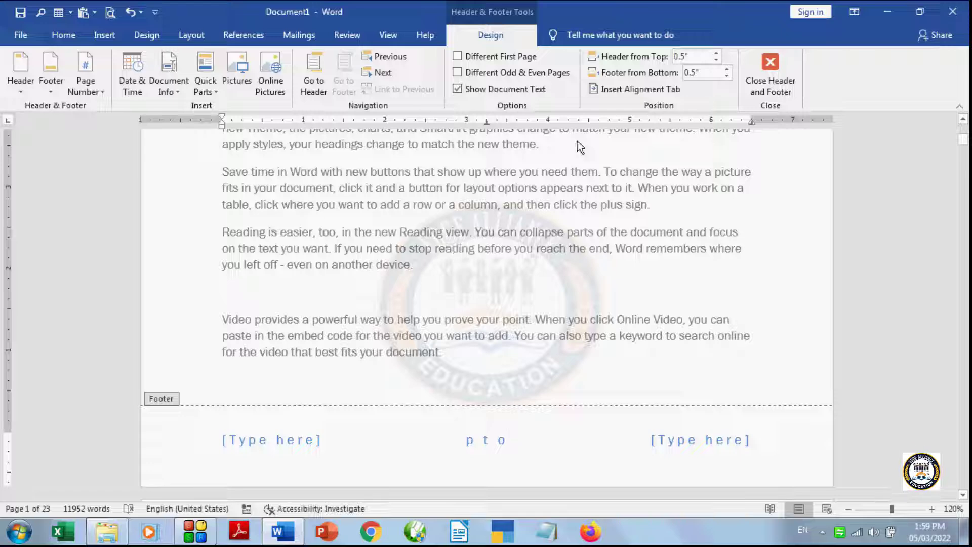
click(776, 72)
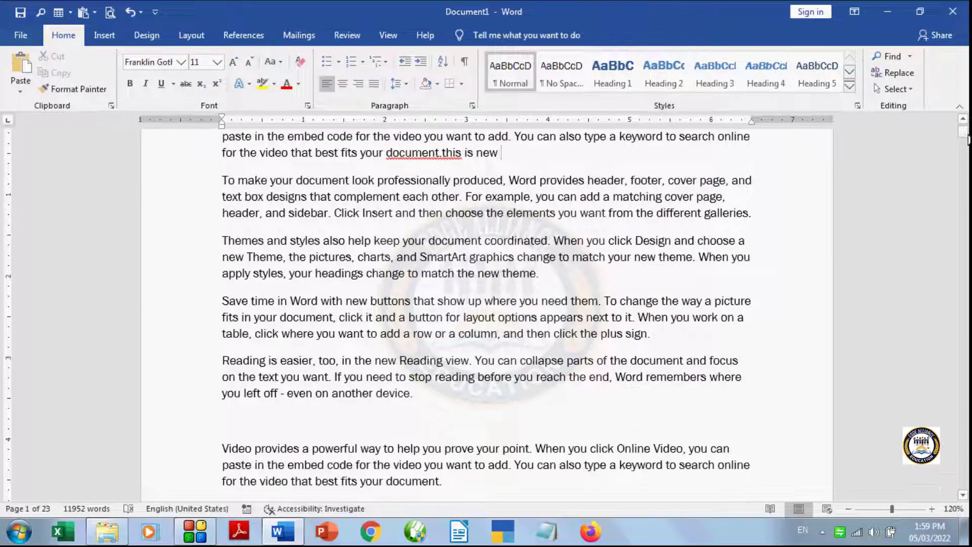
scroll(967, 140, up, 2)
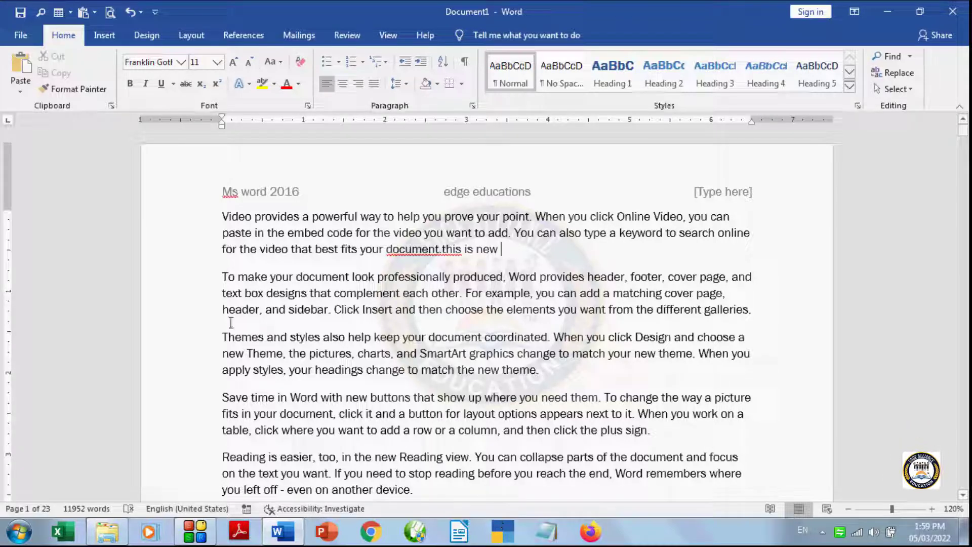
click(105, 35)
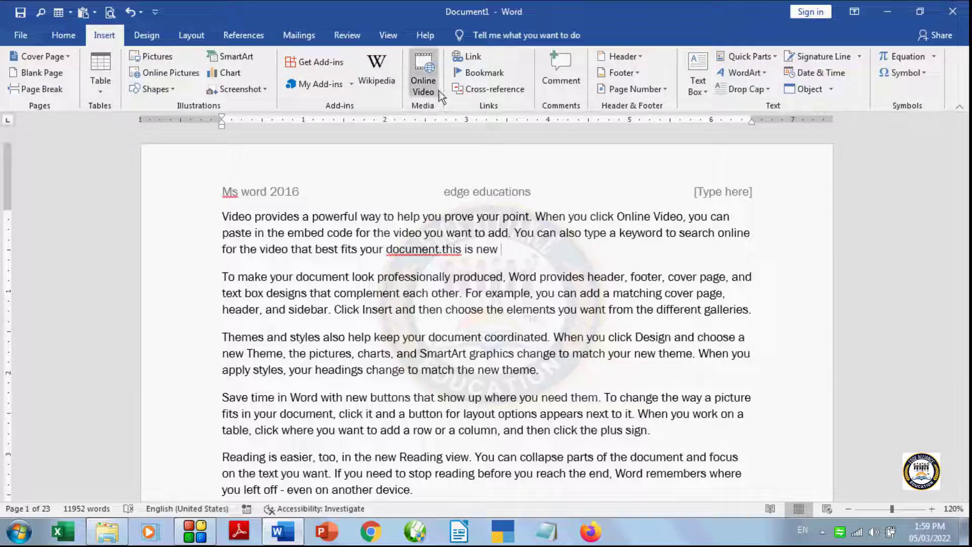
click(76, 34)
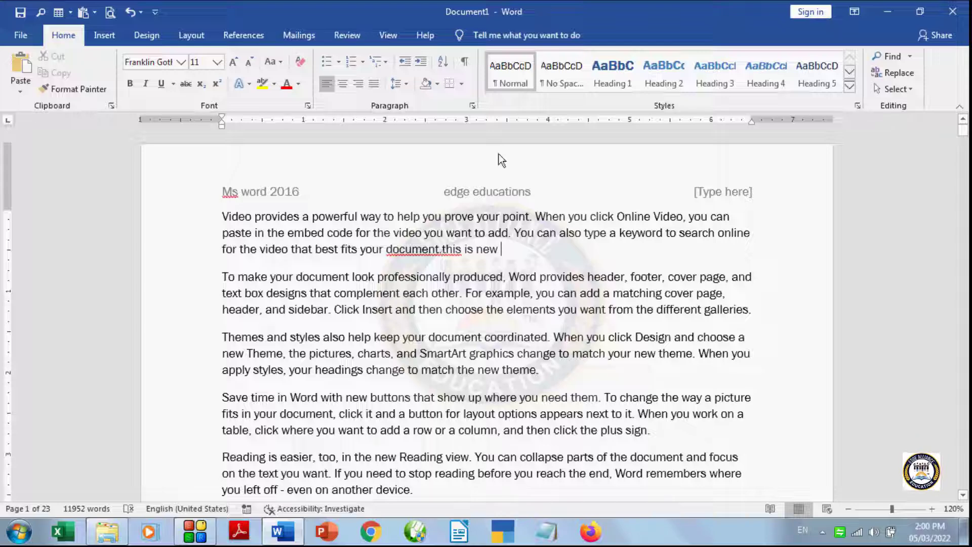
Open the first page's header for editing and remove it from the document
double_click(491, 187)
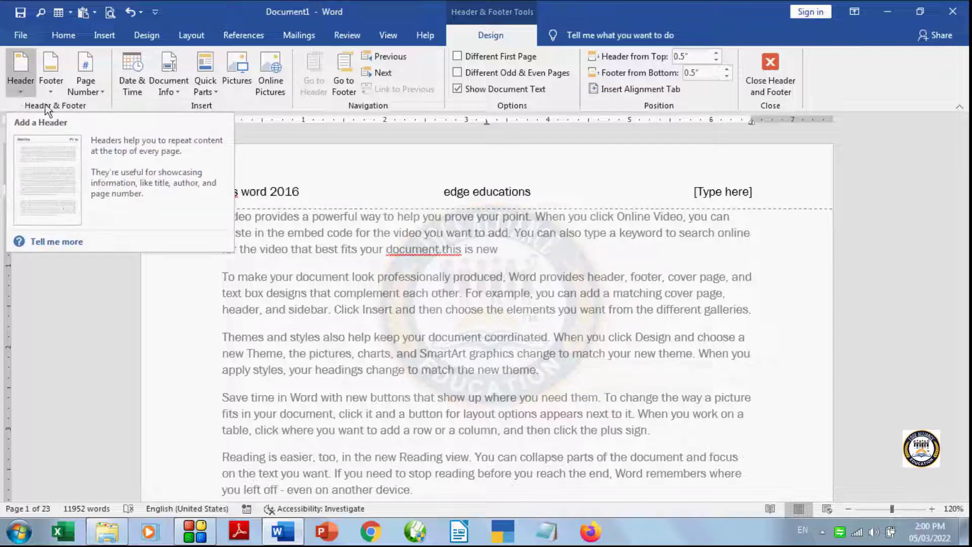
click(23, 93)
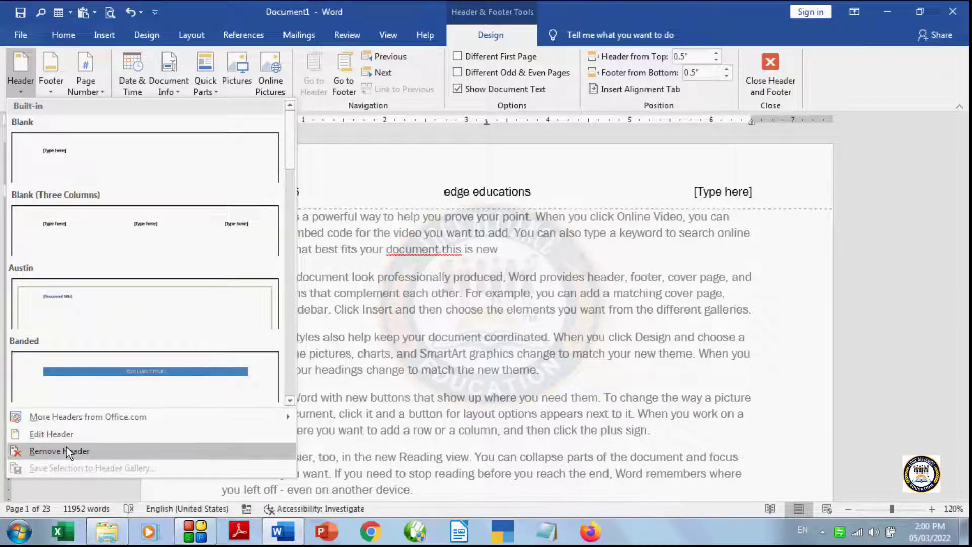
click(100, 451)
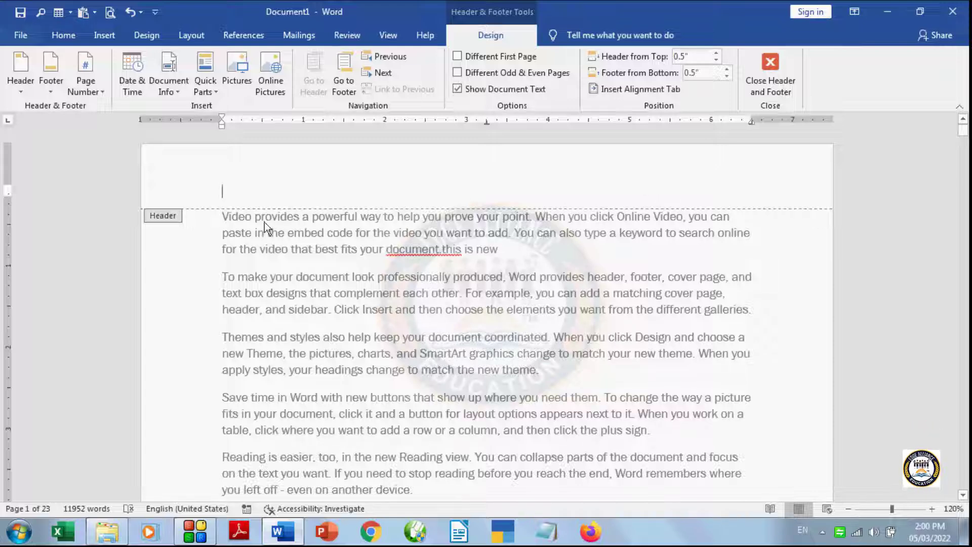
Remove the footer from the document and leave header and footer editing
click(52, 91)
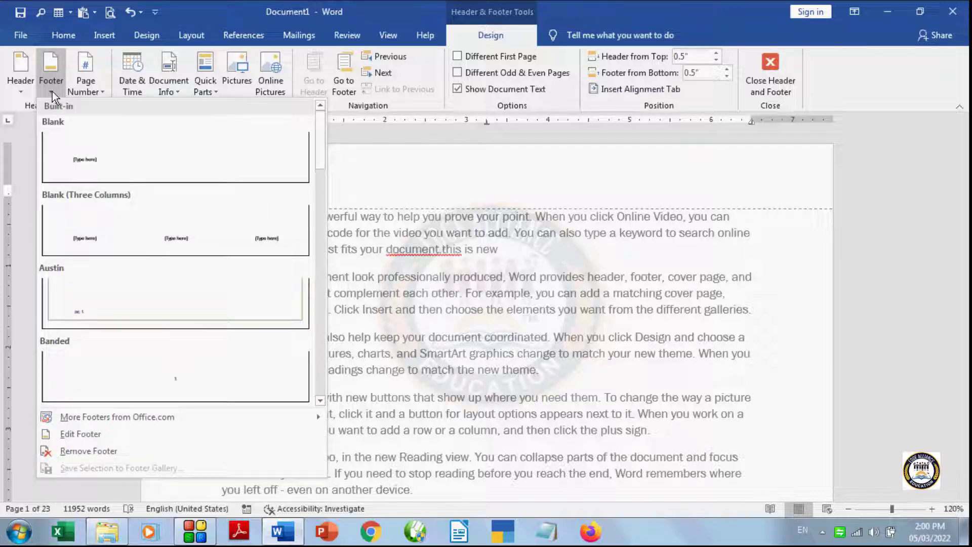
click(63, 450)
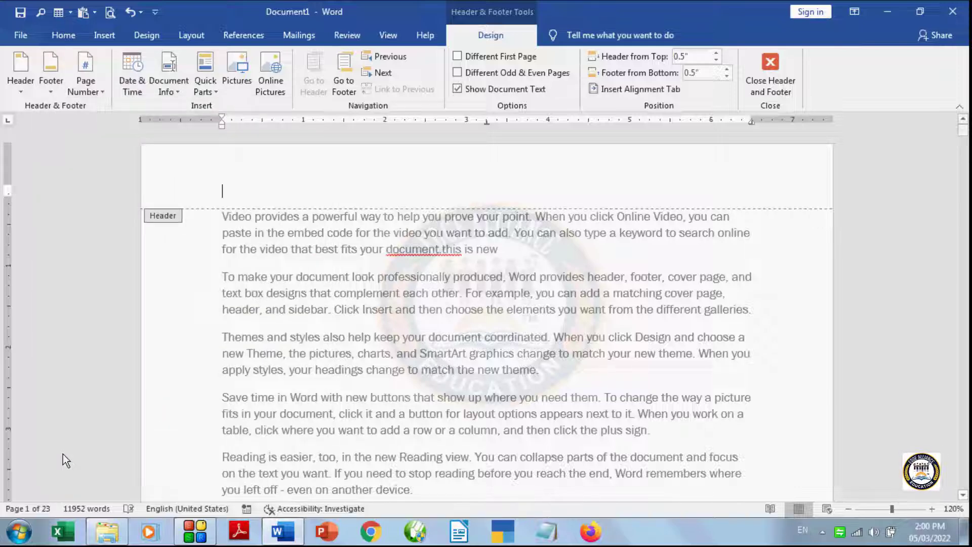
scroll(962, 144, down, 4)
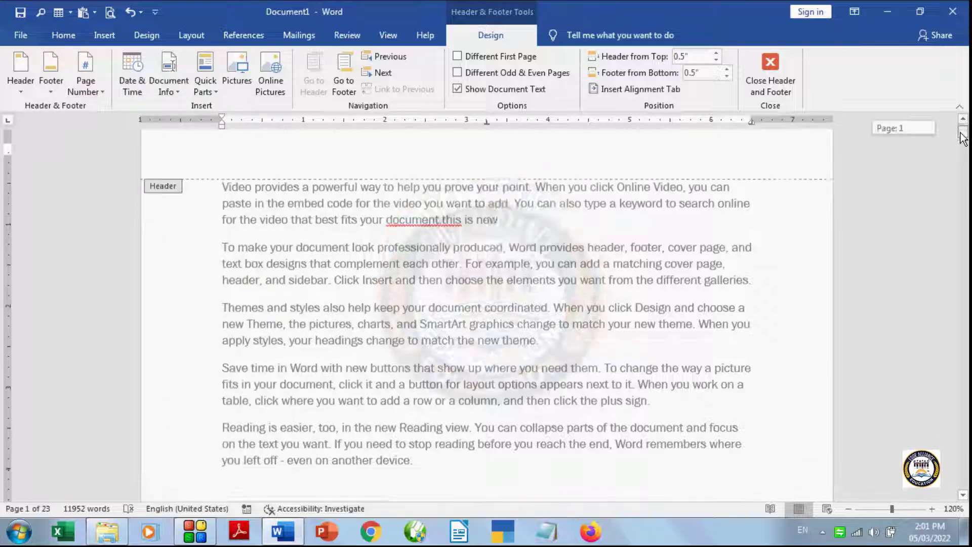
drag(962, 144, 962, 147)
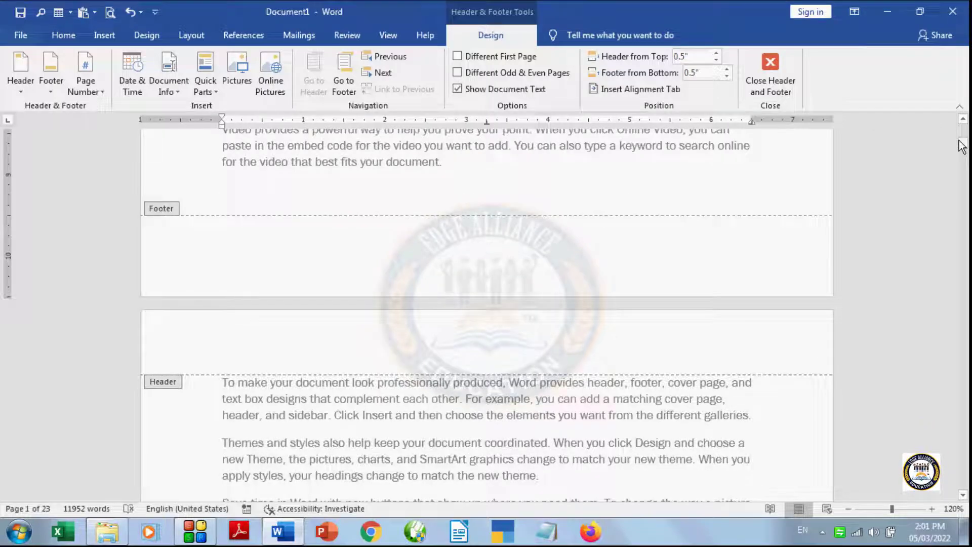
drag(963, 147, 968, 209)
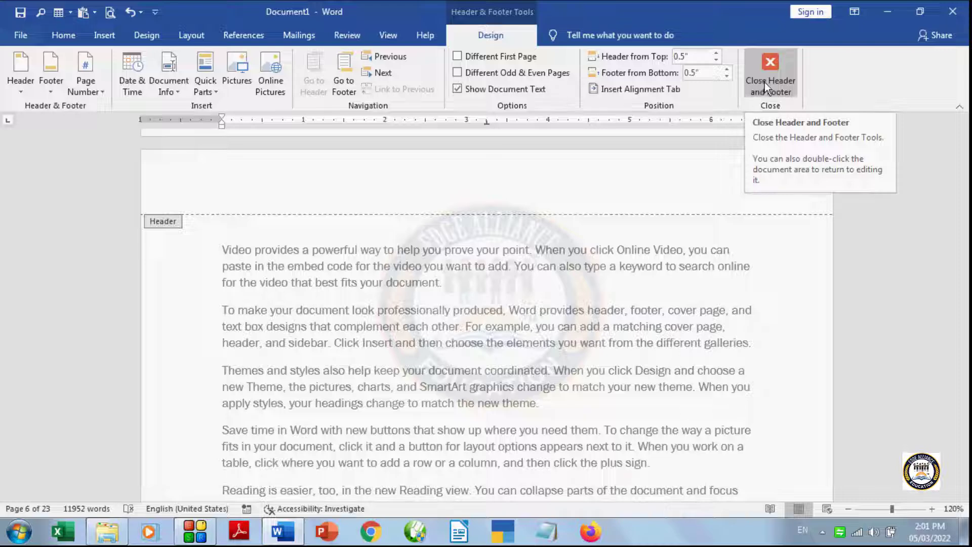
click(774, 65)
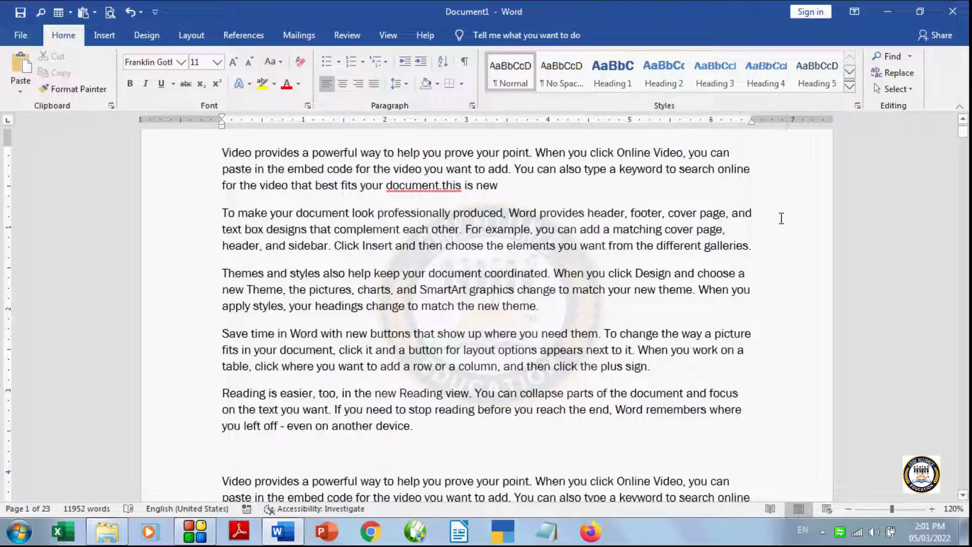
scroll(699, 342, up, 1)
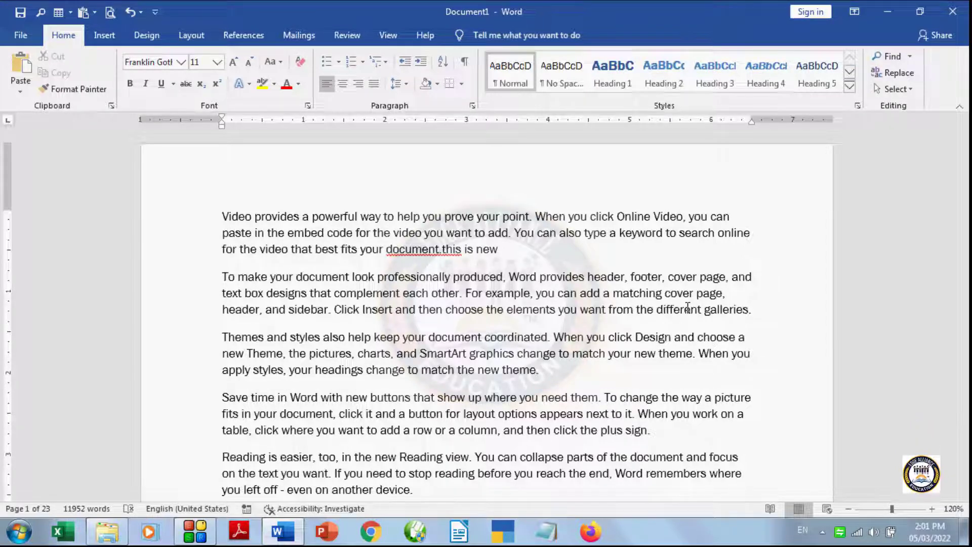
scroll(616, 422, down, 2)
scroll(615, 422, up, 2)
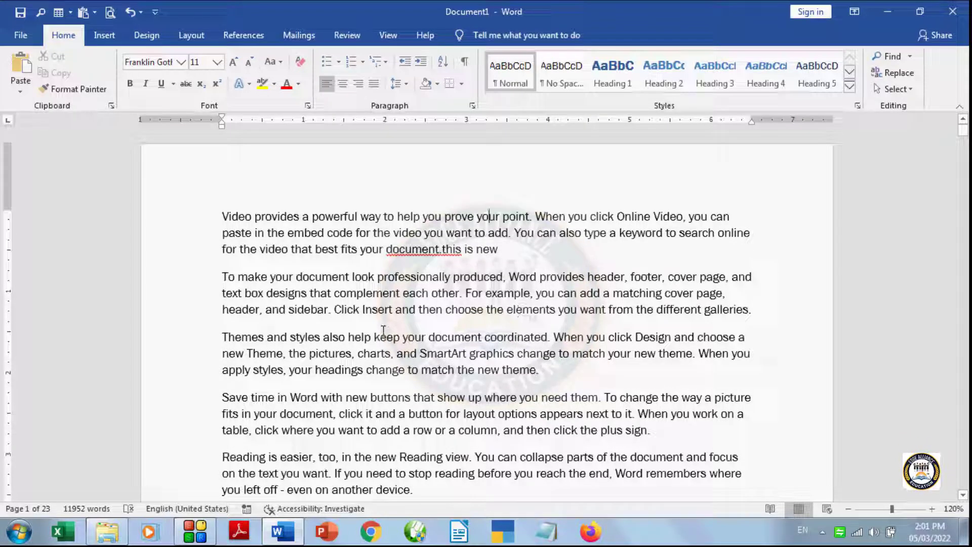
Insert the built-in Blank header into the document
click(107, 36)
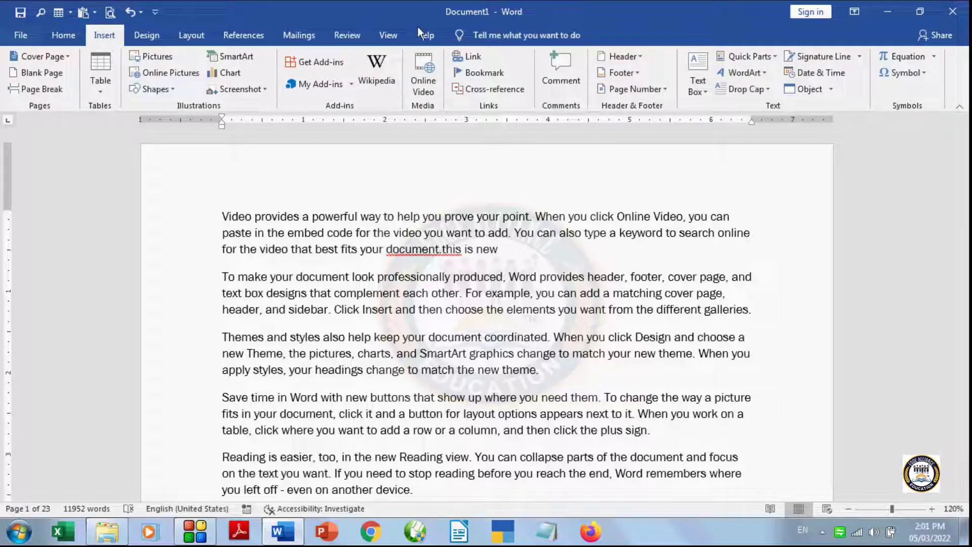
click(627, 59)
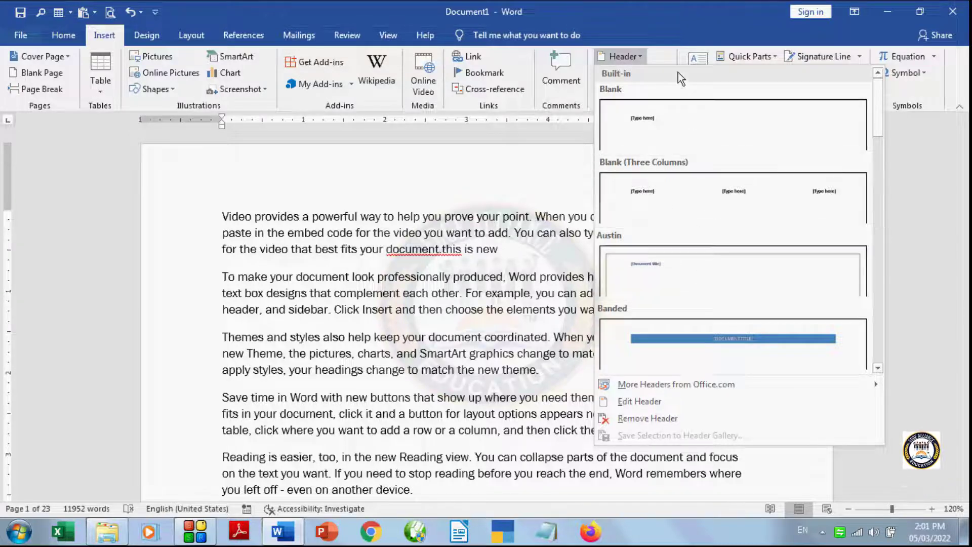
click(688, 135)
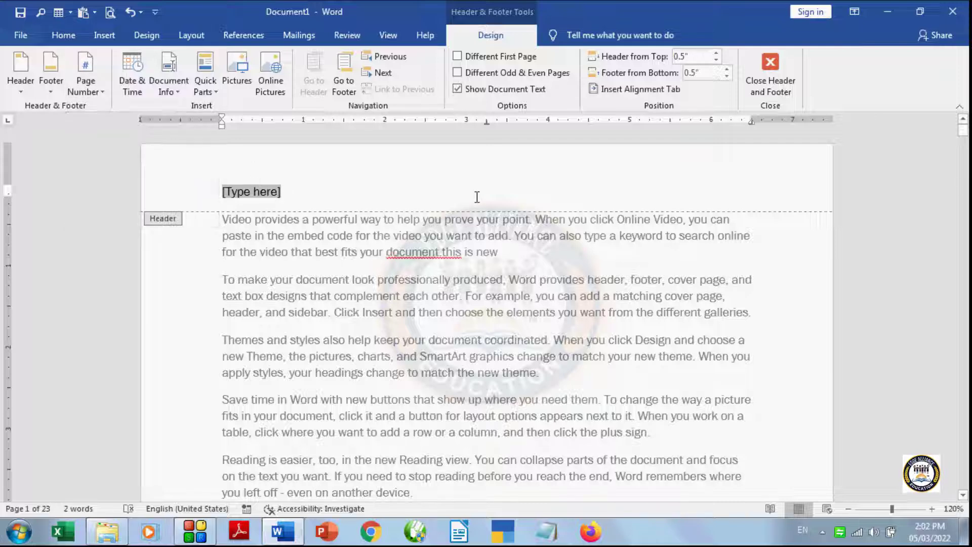
Insert page numbers at the top of the pages in the Plain Number 1 style
click(99, 90)
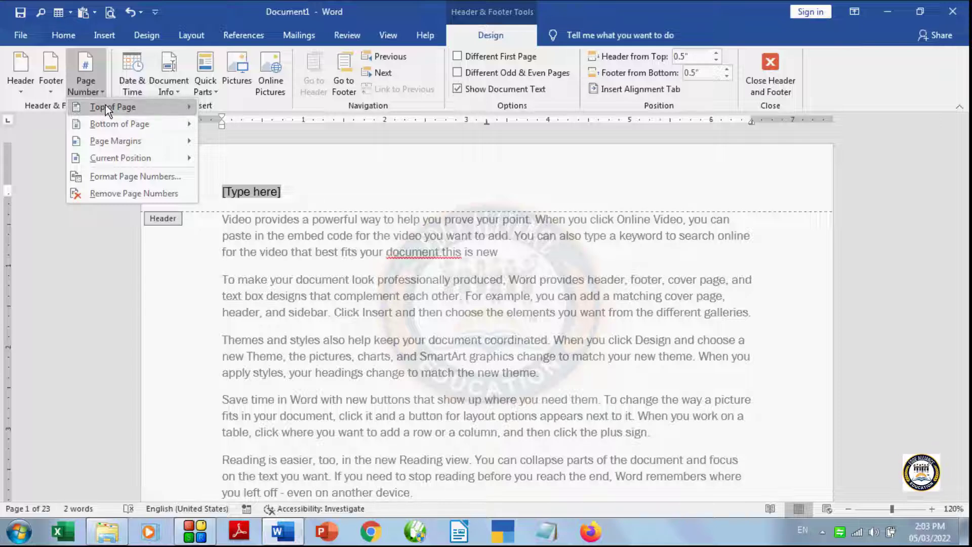
mouse_move(106, 105)
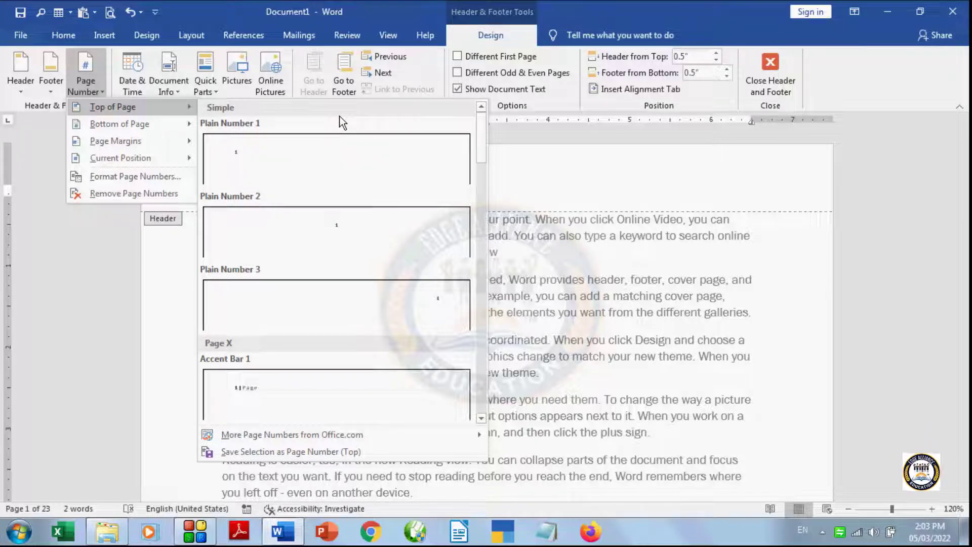
click(251, 155)
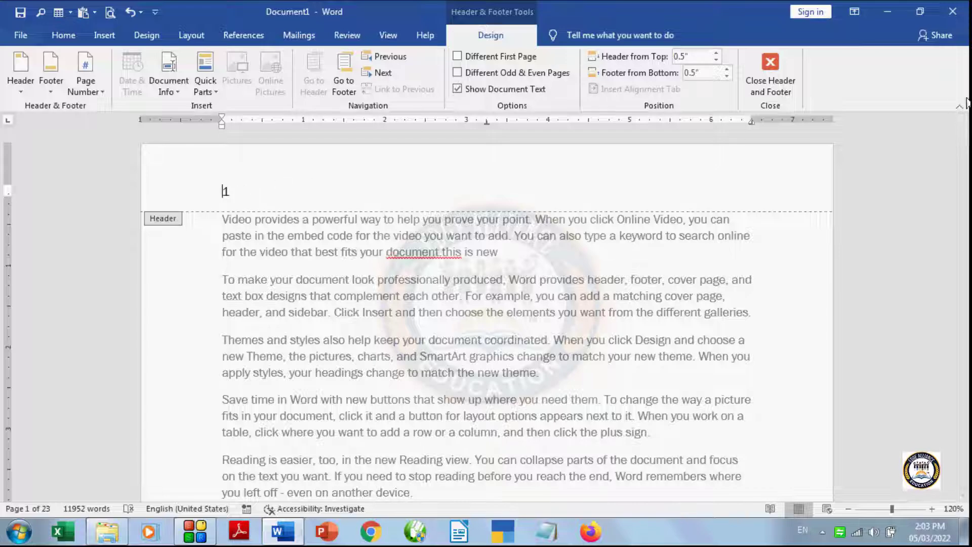
mouse_move(964, 133)
mouse_down()
mouse_move(969, 223)
mouse_move(963, 127)
mouse_up()
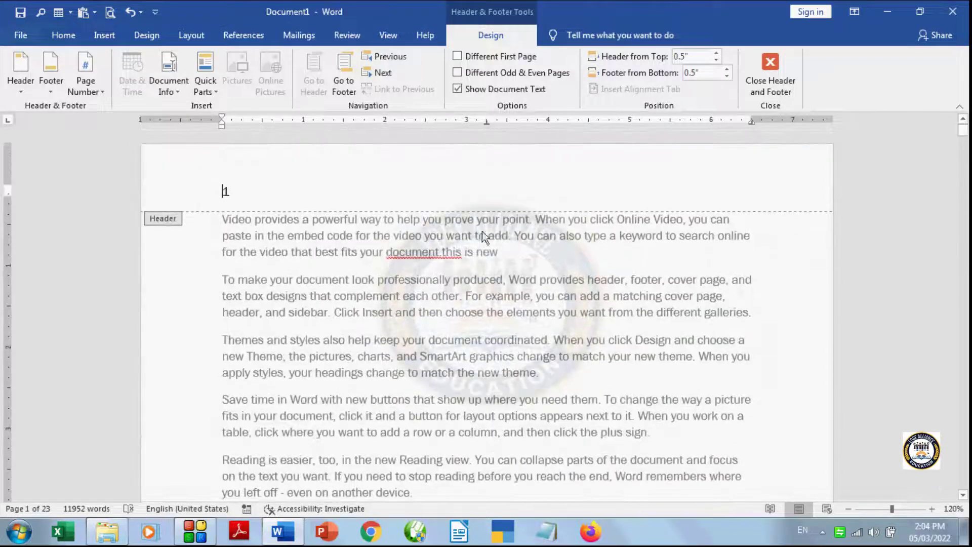
Change the top-of-page numbering to the right-aligned Plain Number 3 style
click(104, 92)
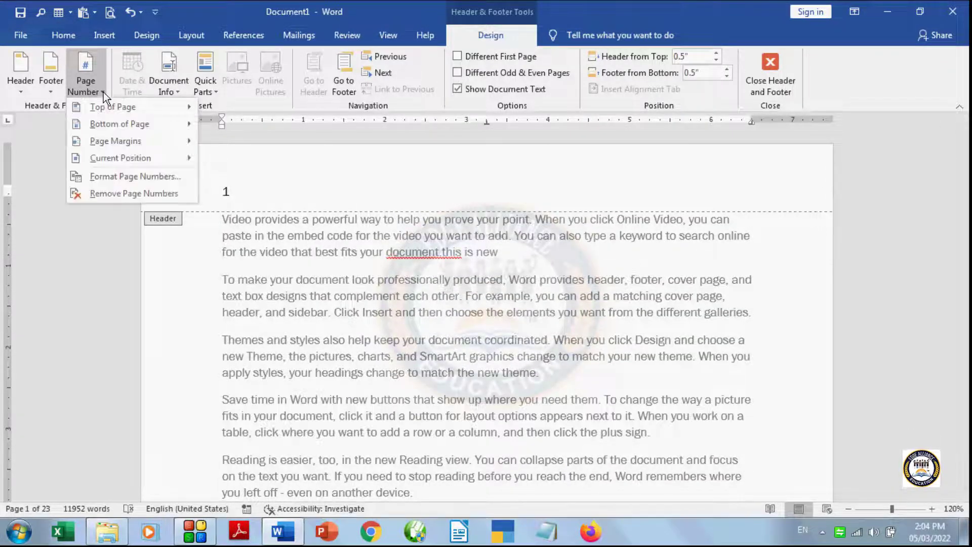
mouse_move(108, 105)
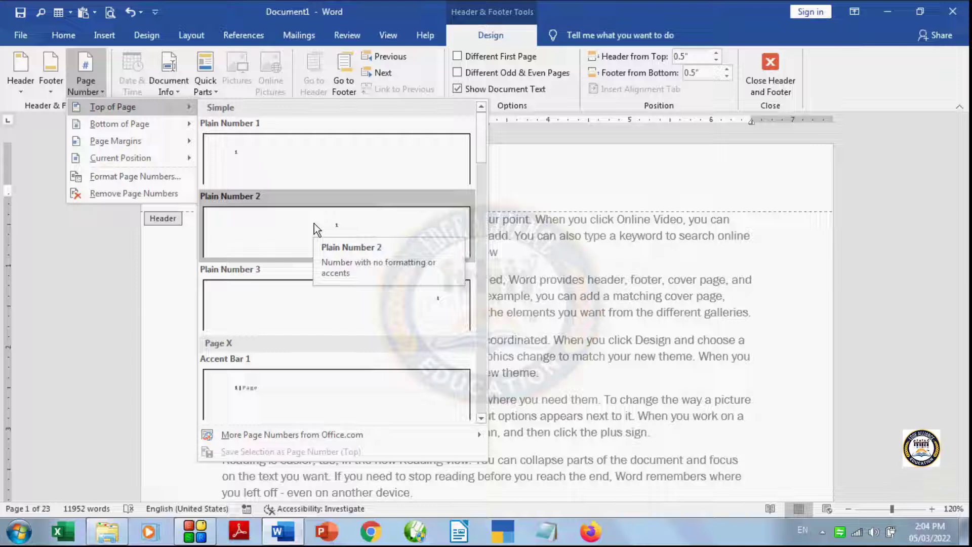
click(446, 319)
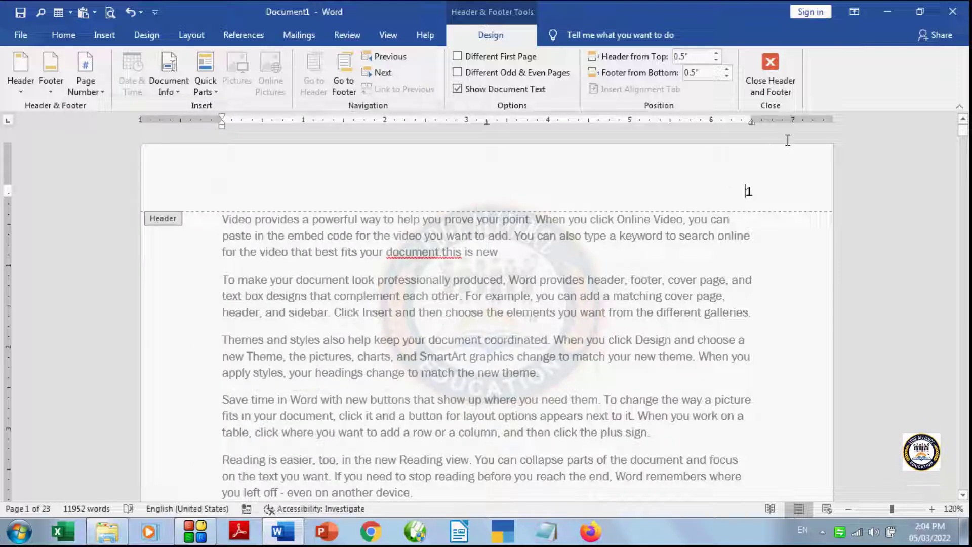
click(963, 134)
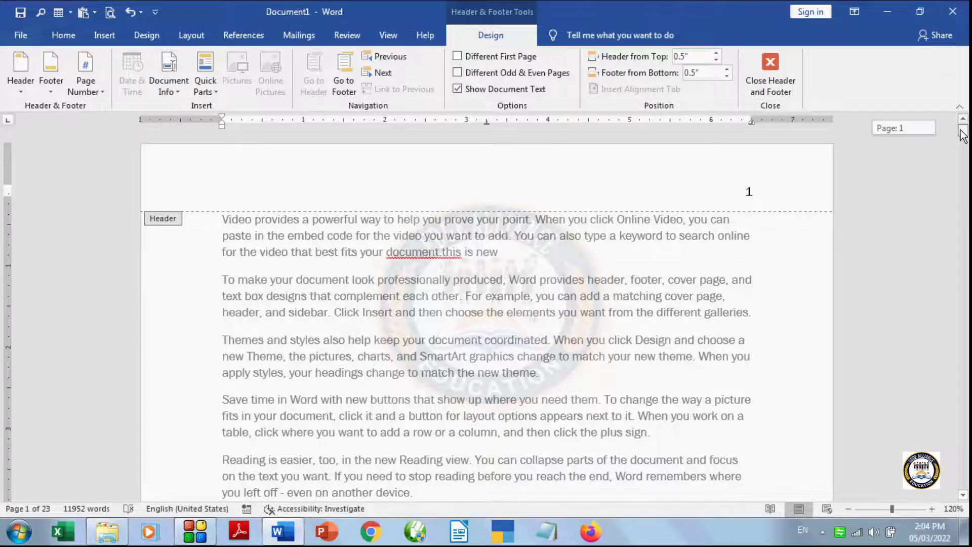
mouse_move(963, 134)
mouse_down()
mouse_move(961, 166)
mouse_move(957, 119)
mouse_up()
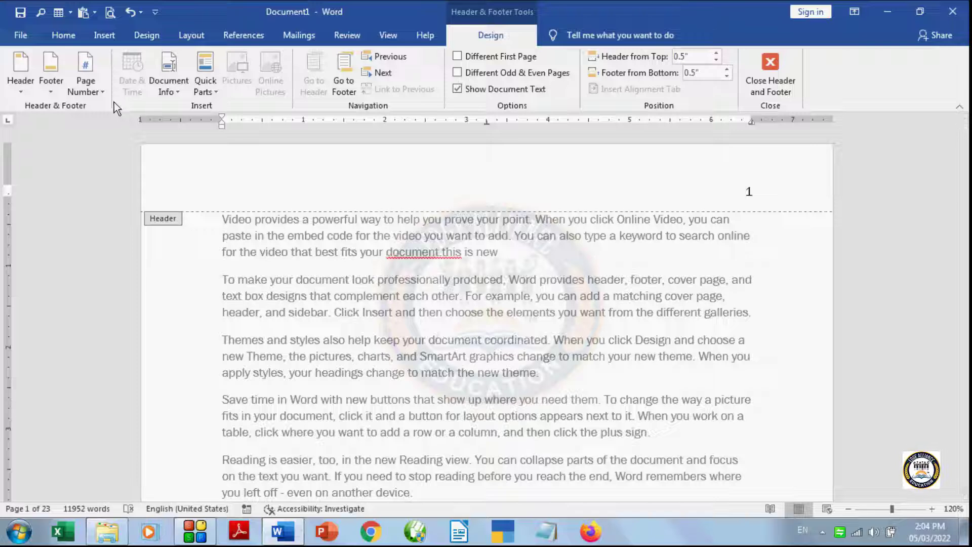
Change the top-of-page numbering to the Accent Bar 1 style with a "Page" label
click(104, 92)
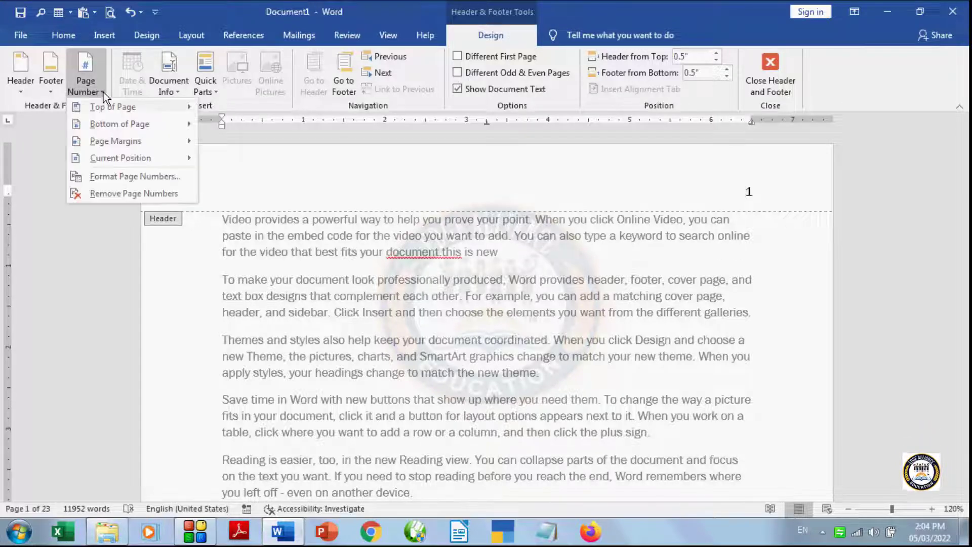
mouse_move(104, 104)
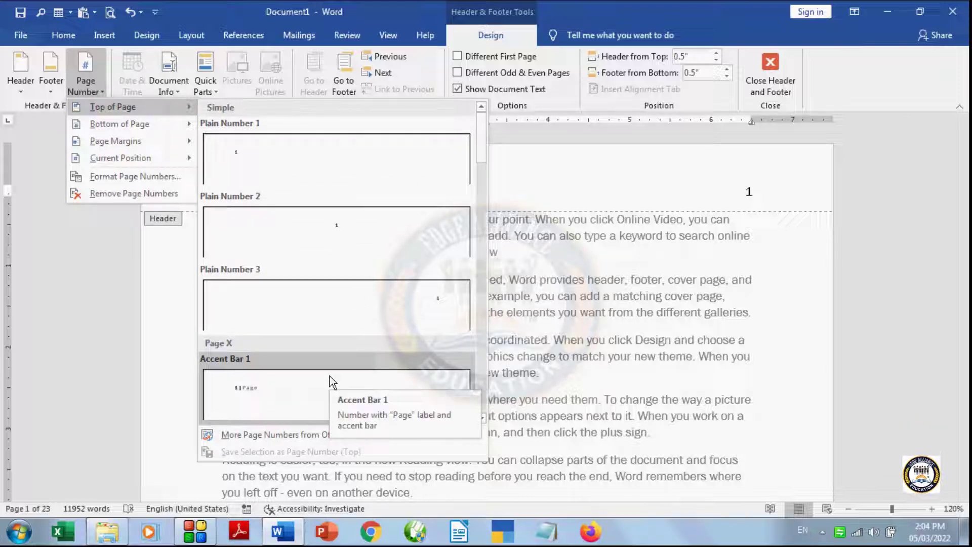
click(291, 381)
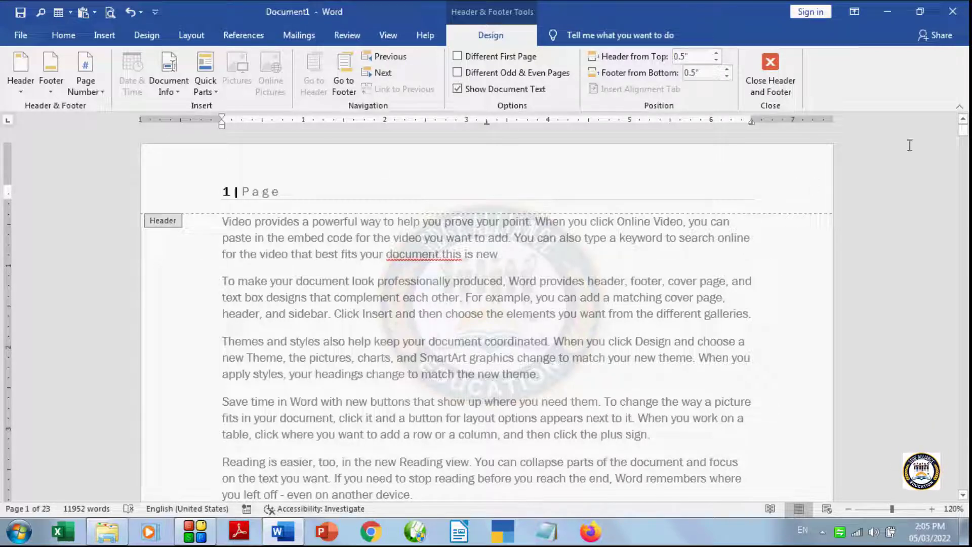
drag(963, 133, 962, 92)
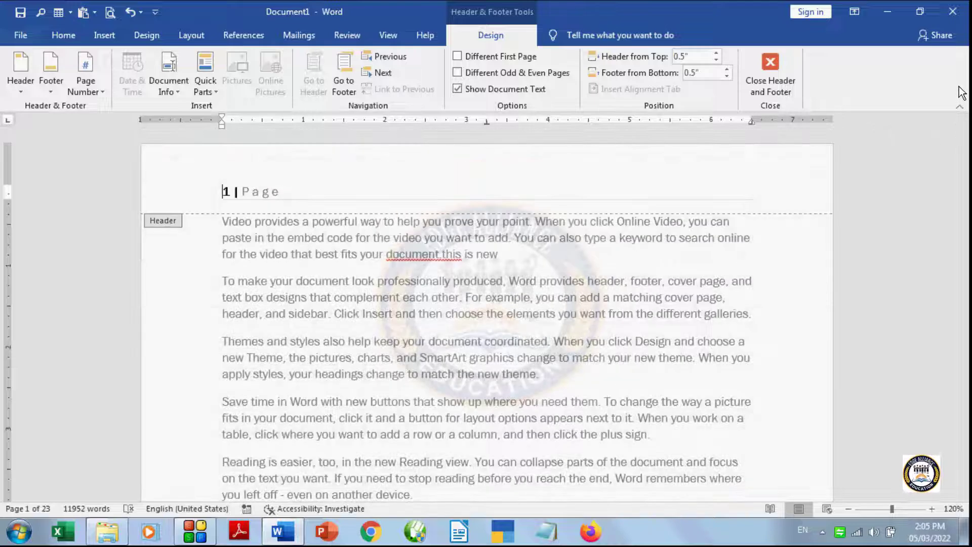
Remove the Accent Bar 1 page numbers from the top of the pages
click(93, 93)
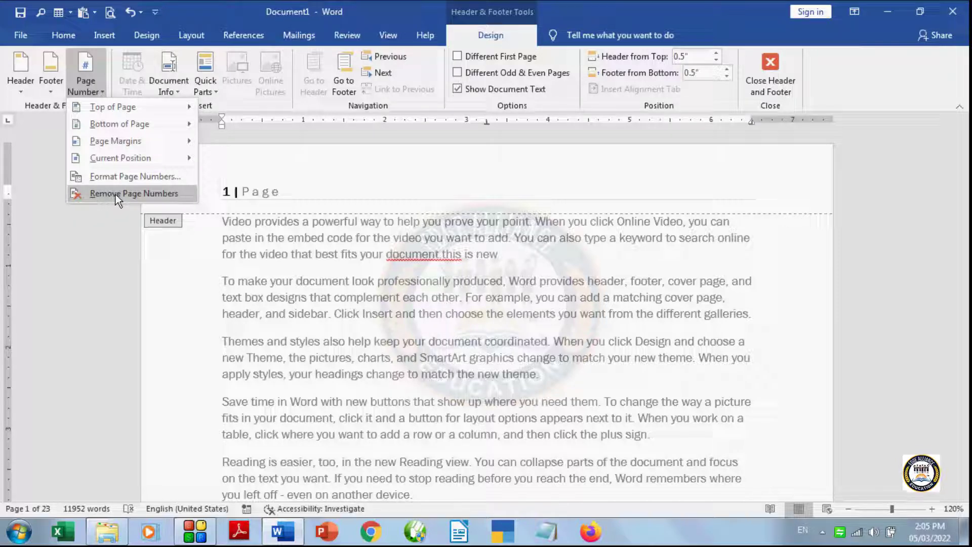
click(170, 192)
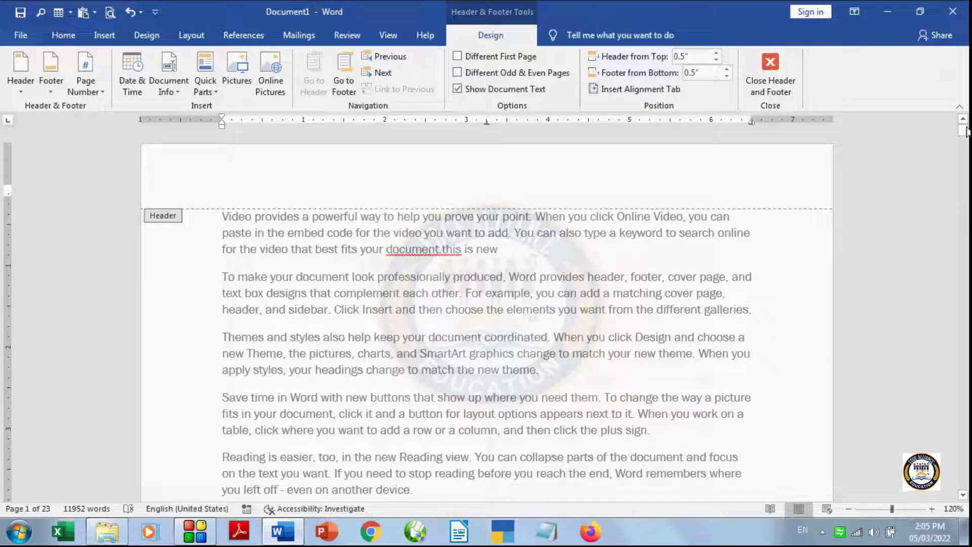
drag(962, 130, 855, 74)
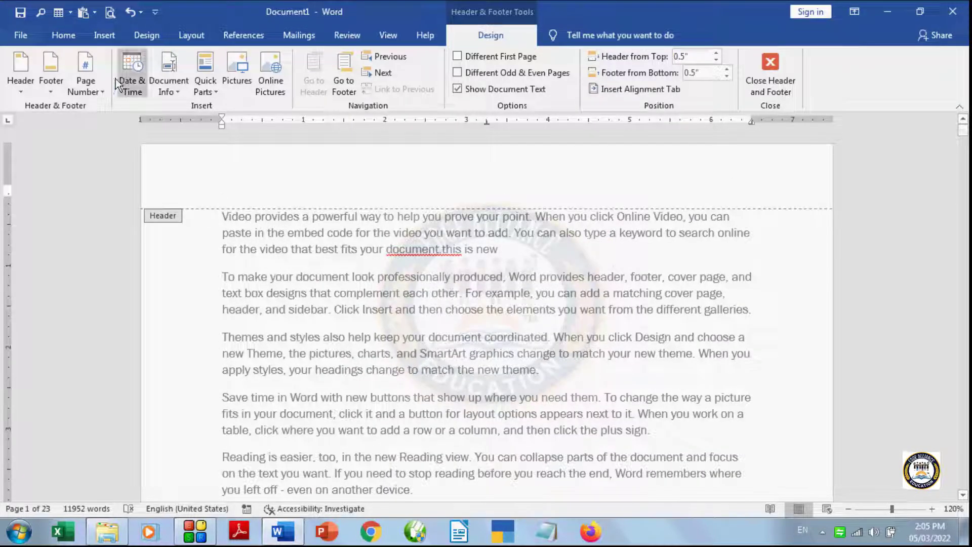
Insert page numbers at the bottom of the pages in the right-aligned Plain Number 3 style
click(104, 90)
mouse_move(105, 124)
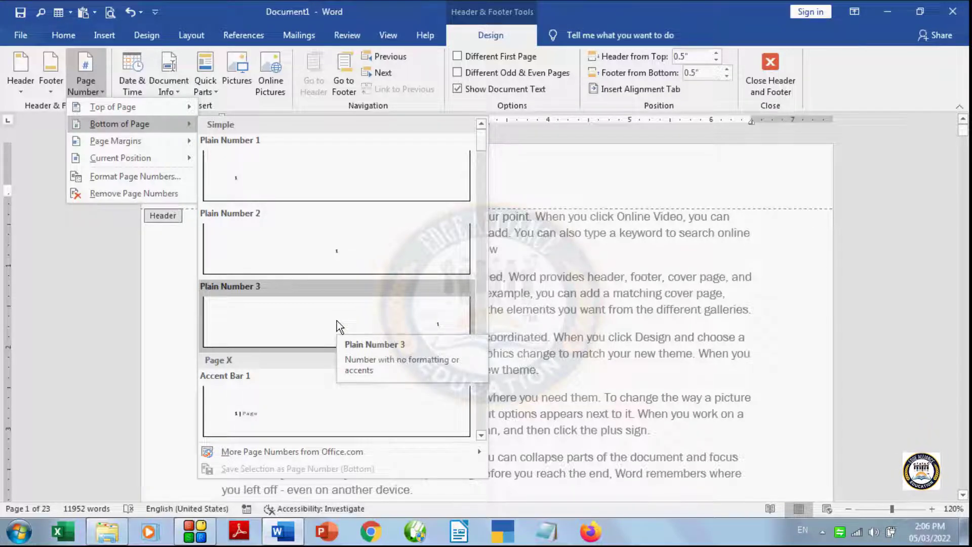
click(336, 320)
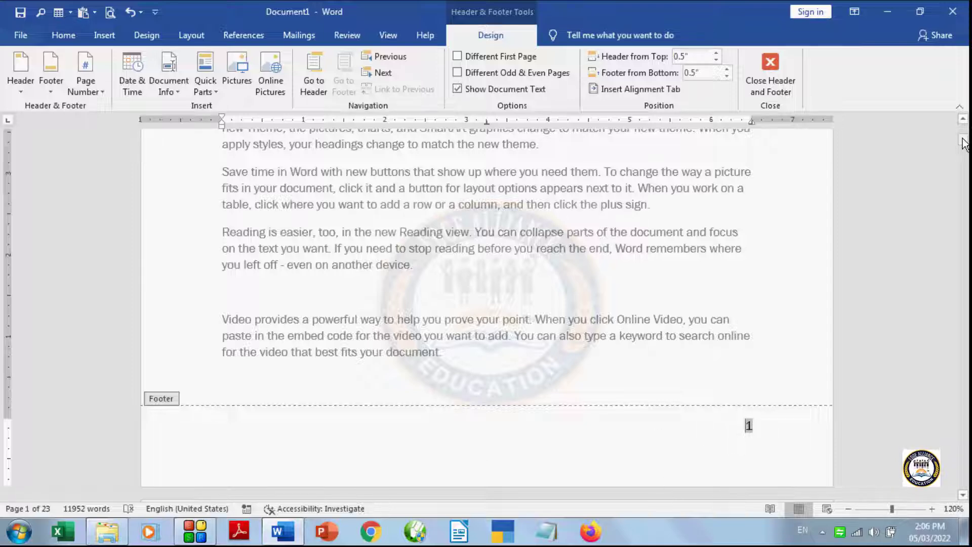
mouse_move(963, 139)
mouse_down()
mouse_move(963, 186)
mouse_move(964, 130)
mouse_up()
Change the bottom-of-page numbering to the Accent Bar 1 style with a "Page" label
click(87, 87)
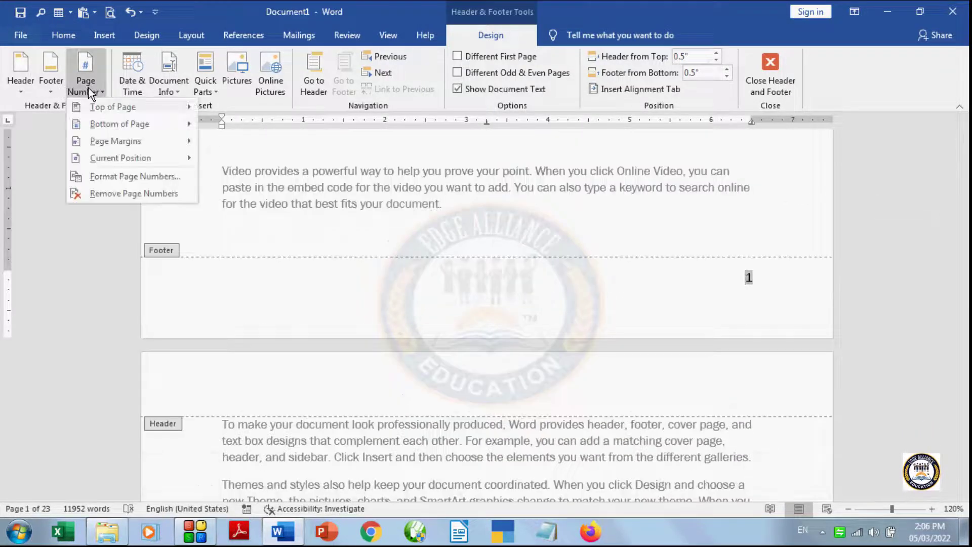
mouse_move(102, 119)
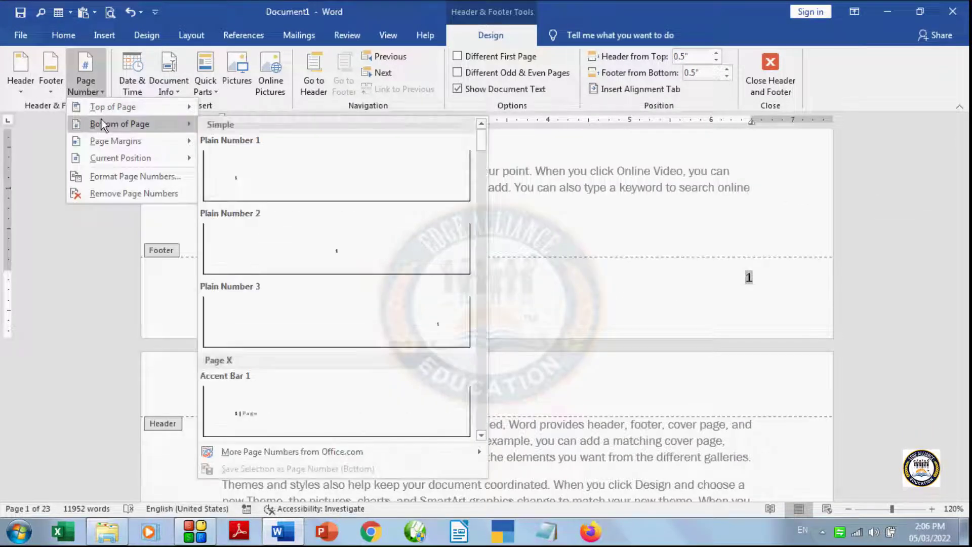
click(340, 410)
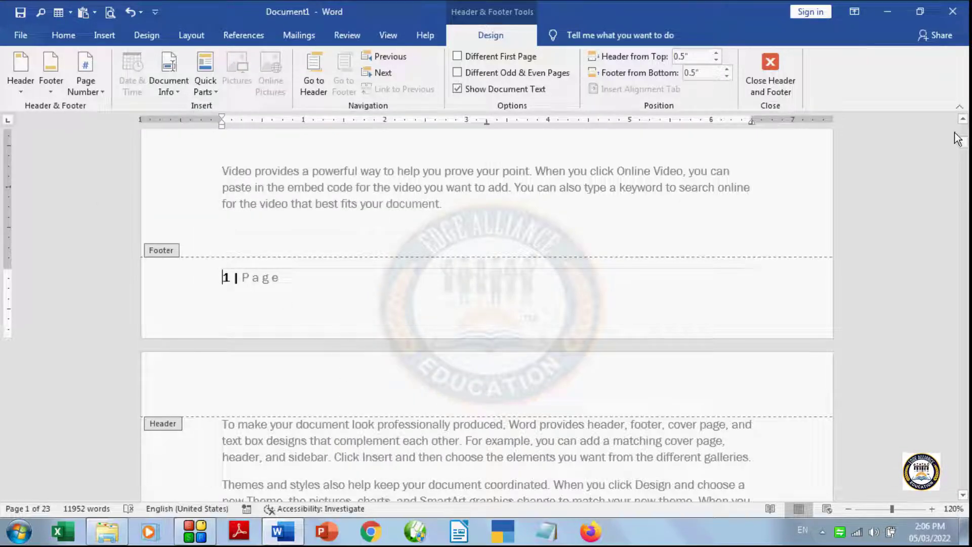
drag(962, 144, 969, 101)
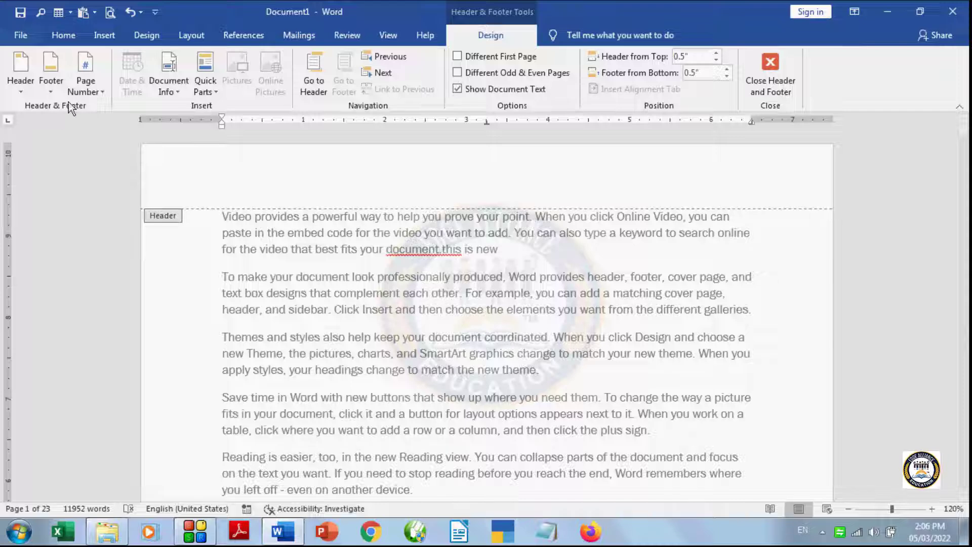
Remove the page numbers from the bottom of the pages
click(87, 91)
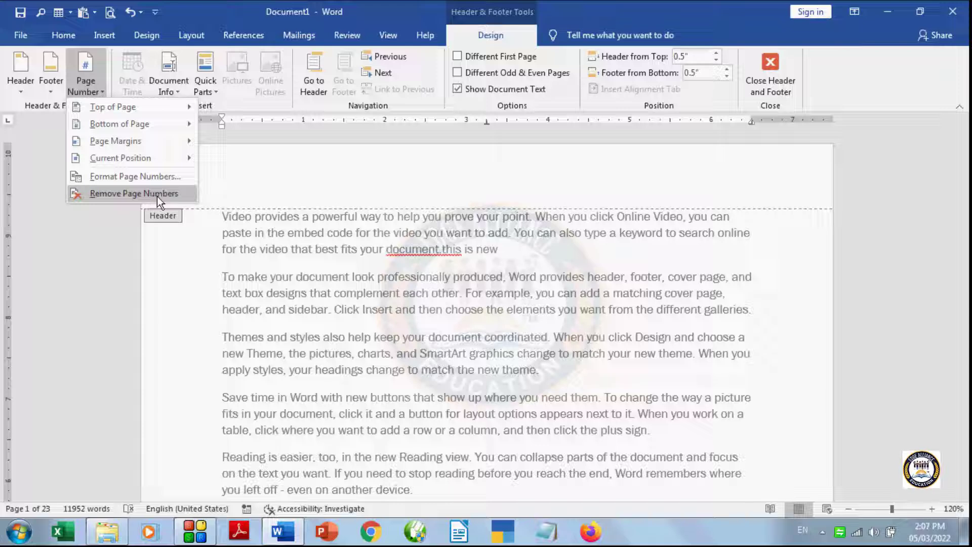
click(172, 193)
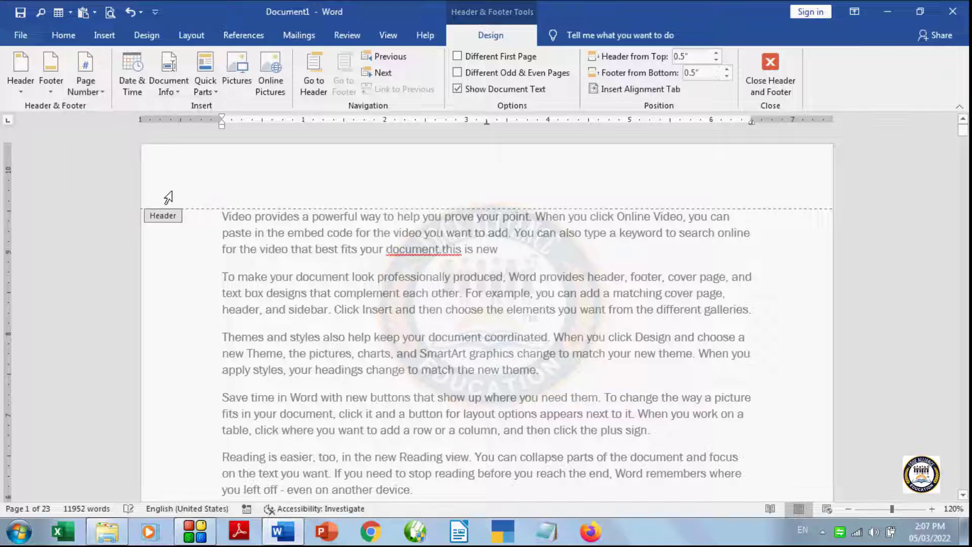
mouse_move(964, 130)
mouse_down()
mouse_move(964, 175)
mouse_move(964, 127)
mouse_up()
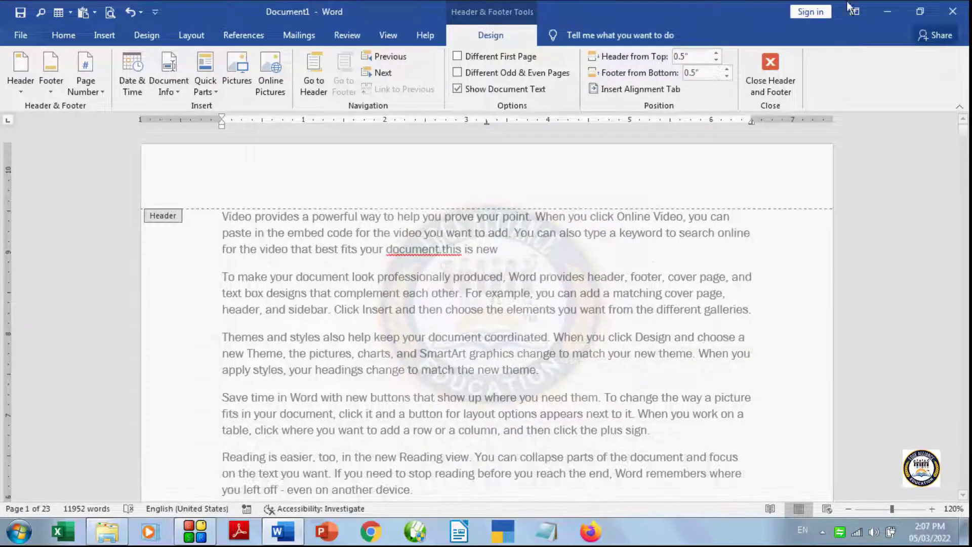
Insert page numbers in the page margin using the Accent Bar, Left style and check them on several pages
click(102, 96)
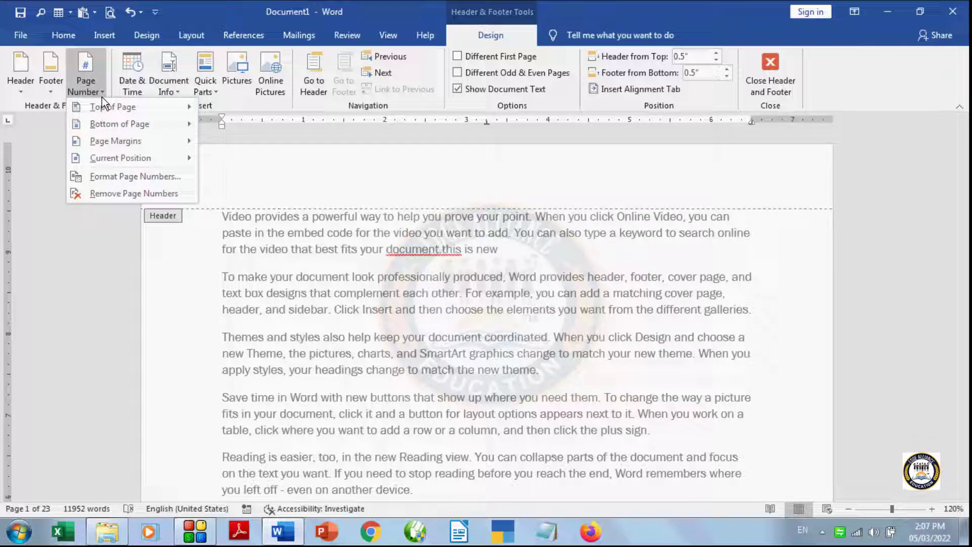
mouse_move(106, 138)
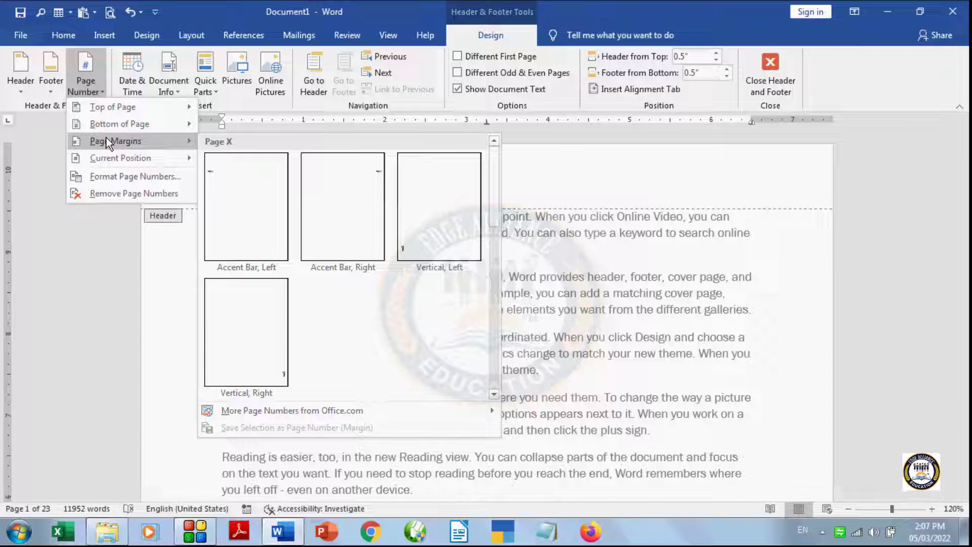
click(242, 190)
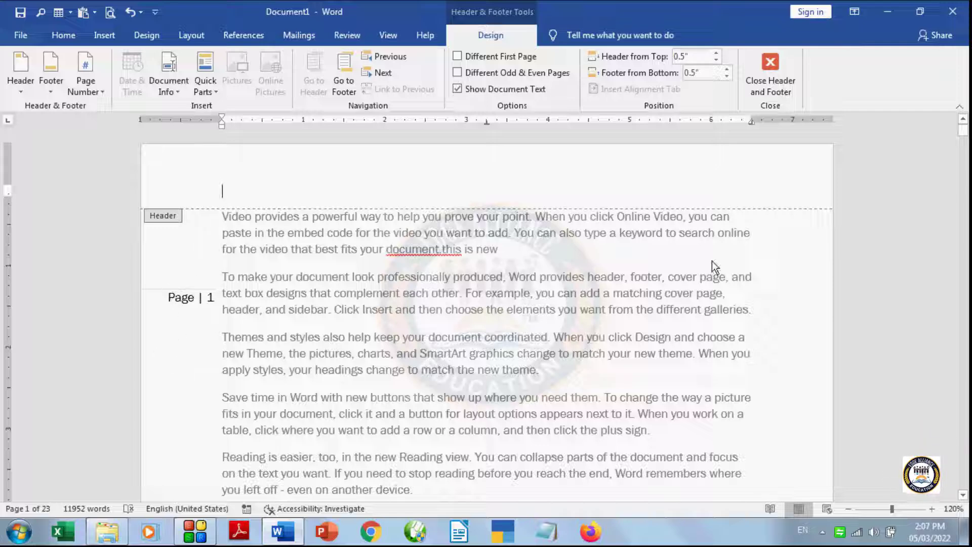
drag(964, 133, 962, 177)
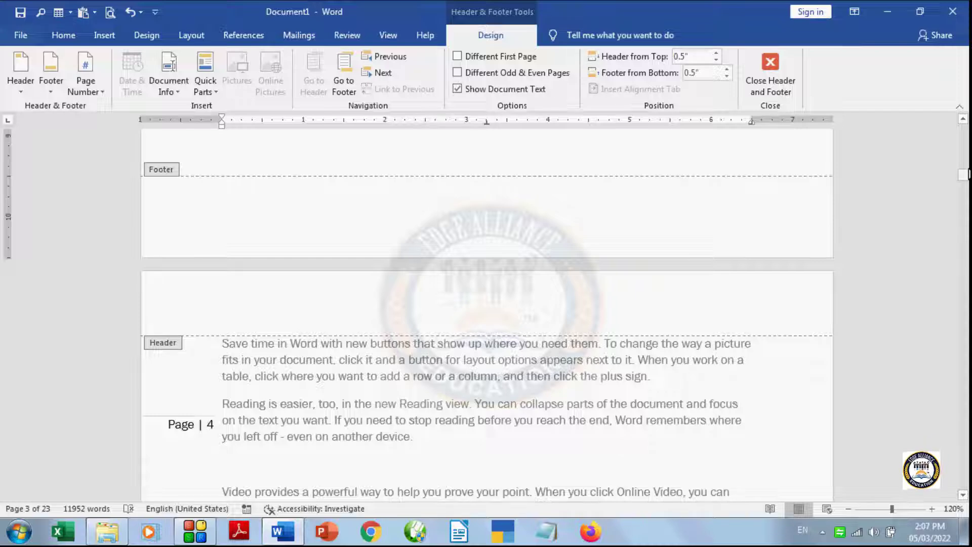
drag(962, 175, 963, 127)
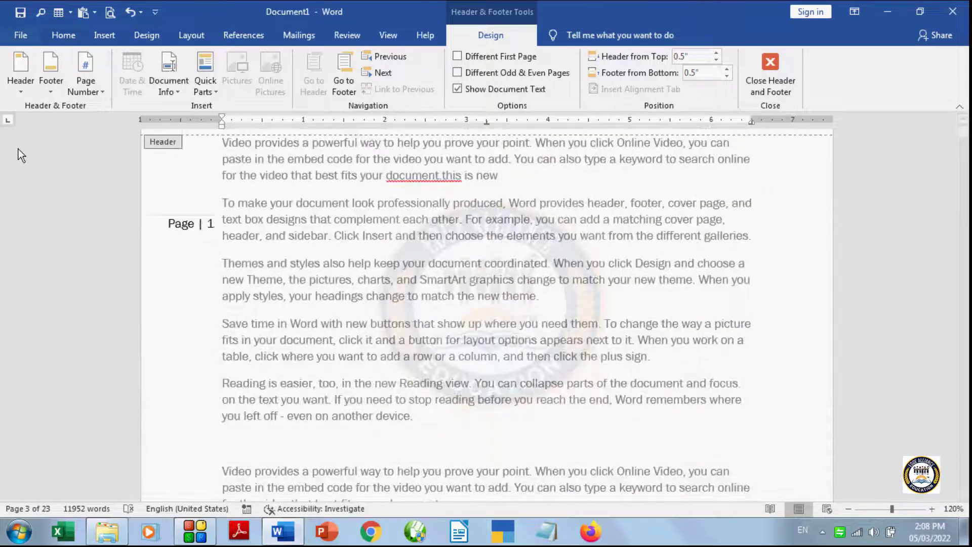
Change the page-margin numbering to the Accent Bar, Right style
click(94, 86)
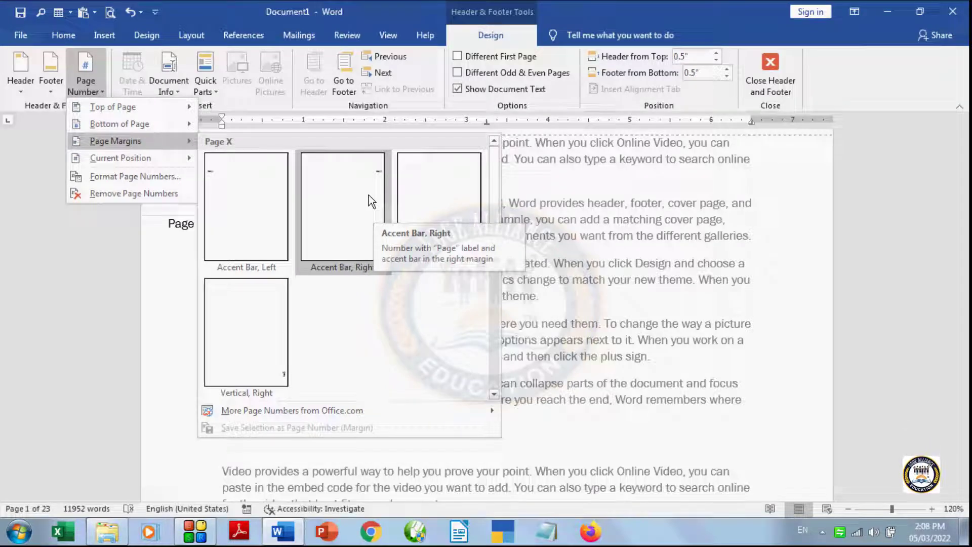
click(368, 196)
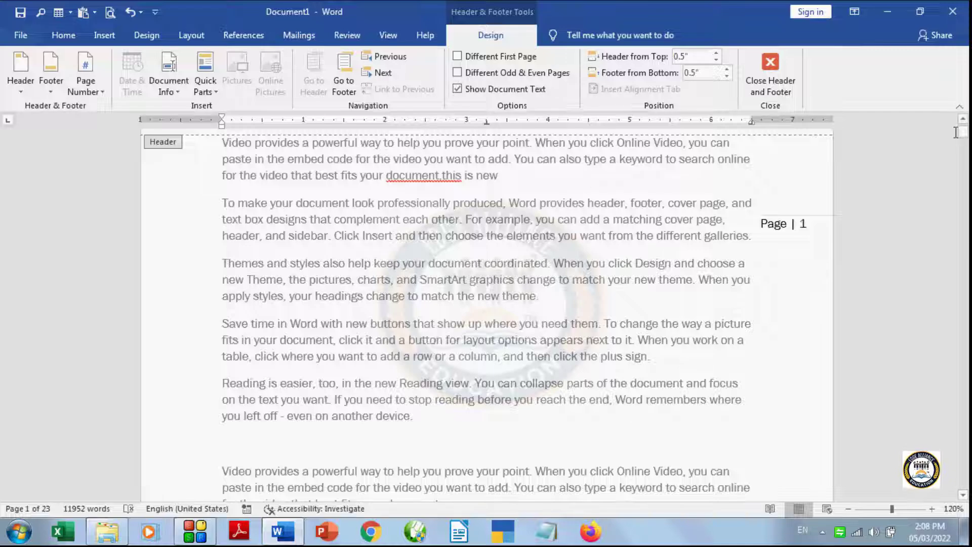
drag(964, 135, 965, 148)
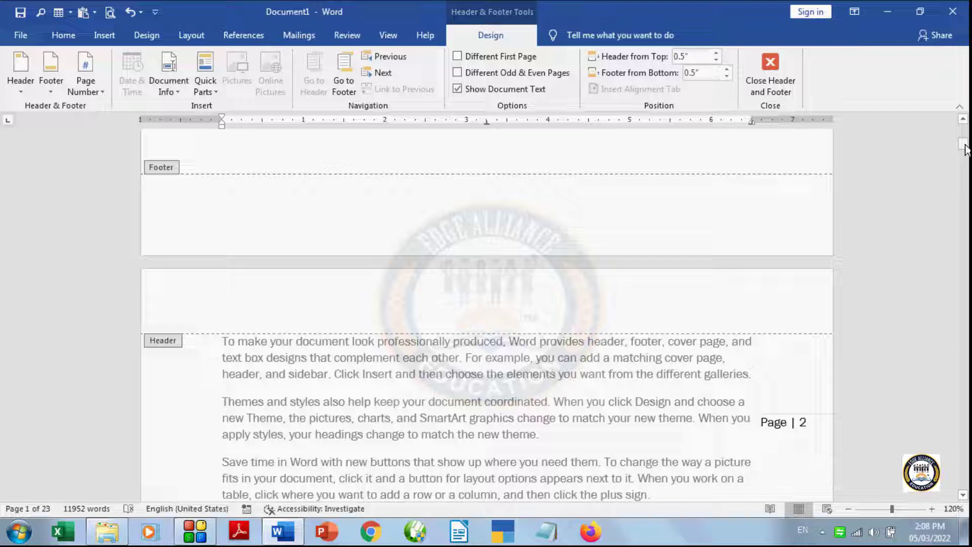
Change the page-margin numbering to the rotated Vertical, Left style and check it on the following page
click(100, 96)
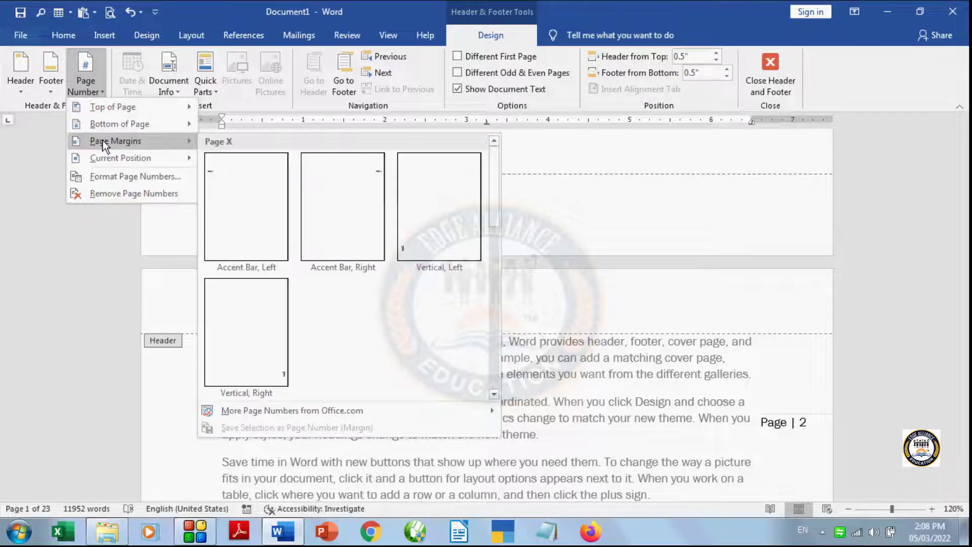
click(445, 228)
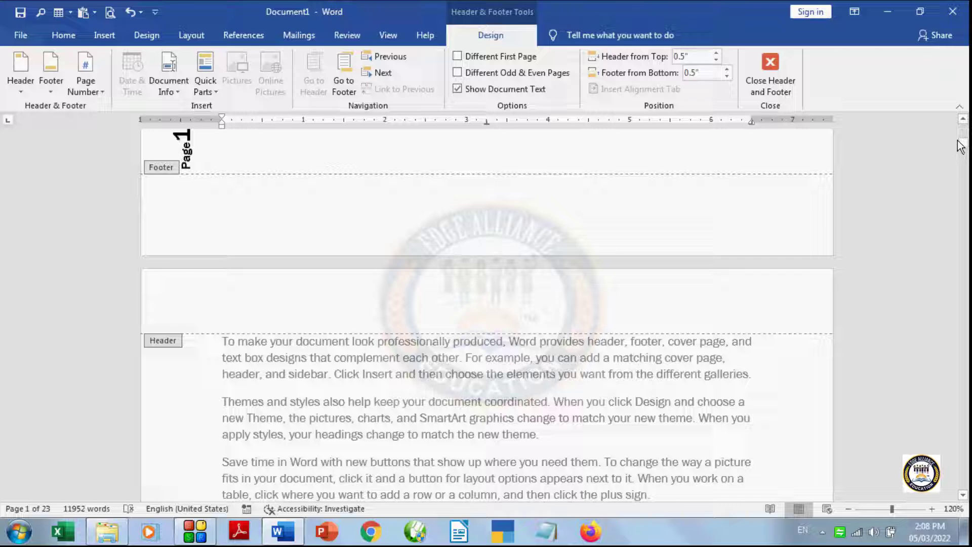
click(963, 162)
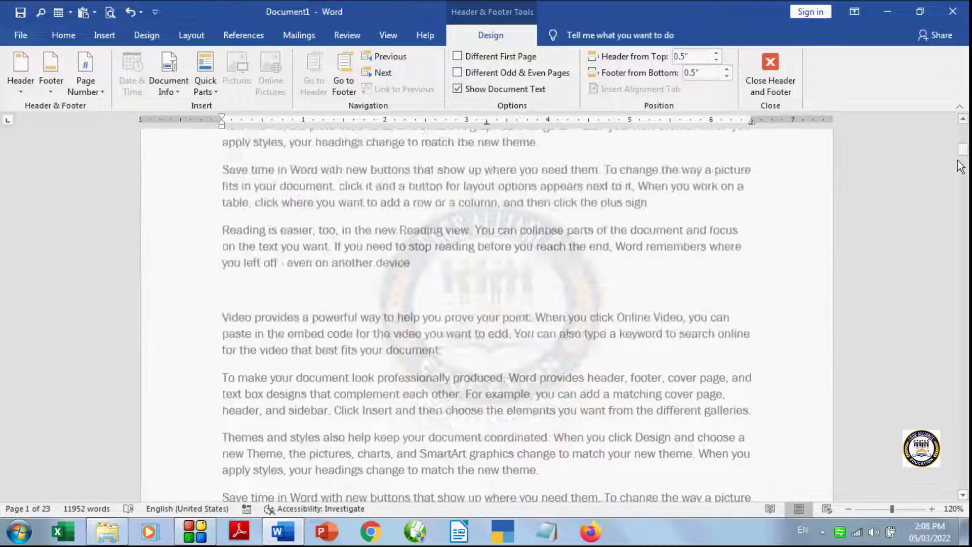
click(964, 162)
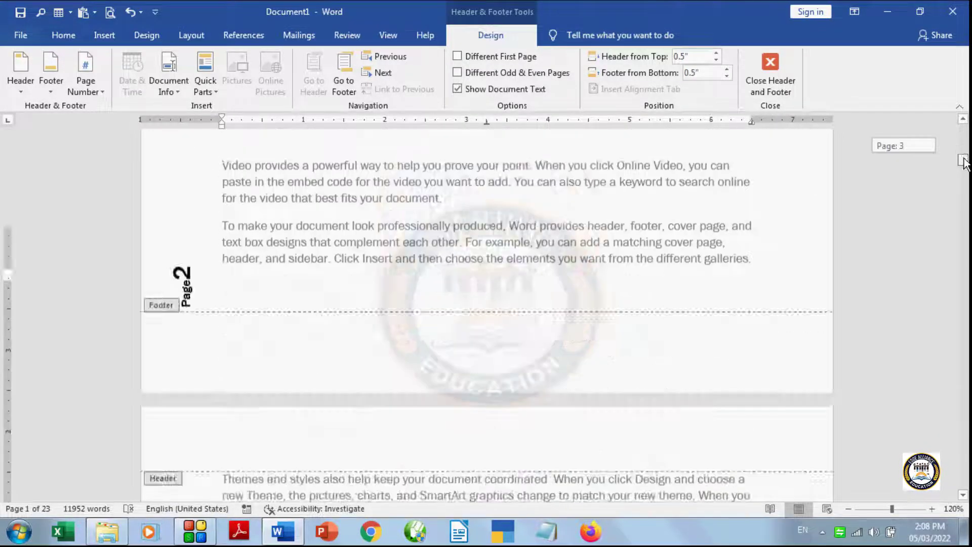
scroll(964, 162, down, 1)
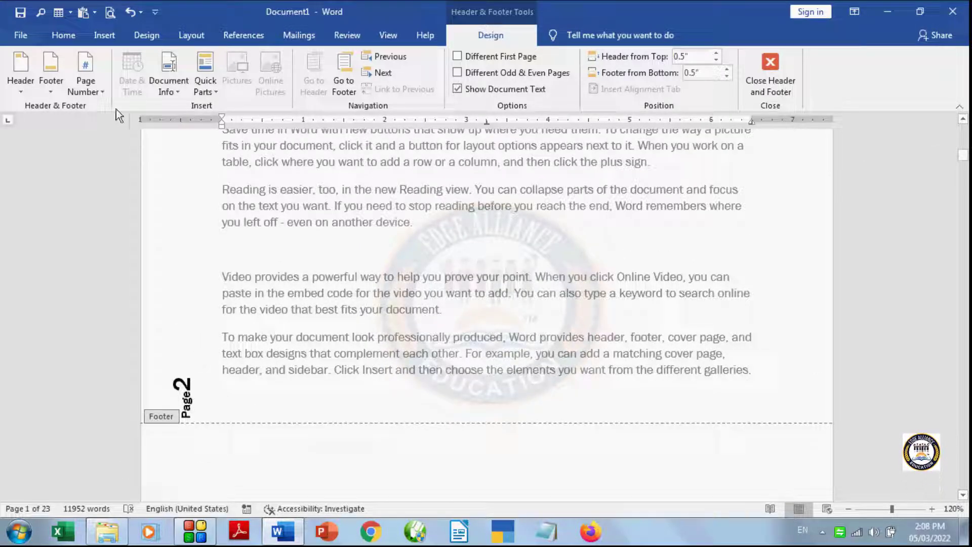
Change the page-margin numbering to the rotated Vertical, Right style and check it on the following pages
click(85, 81)
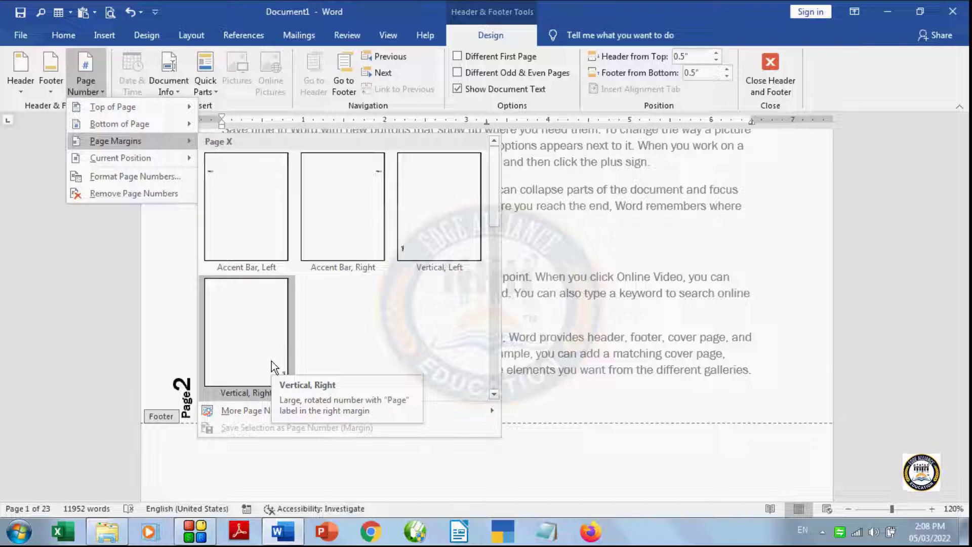
click(273, 364)
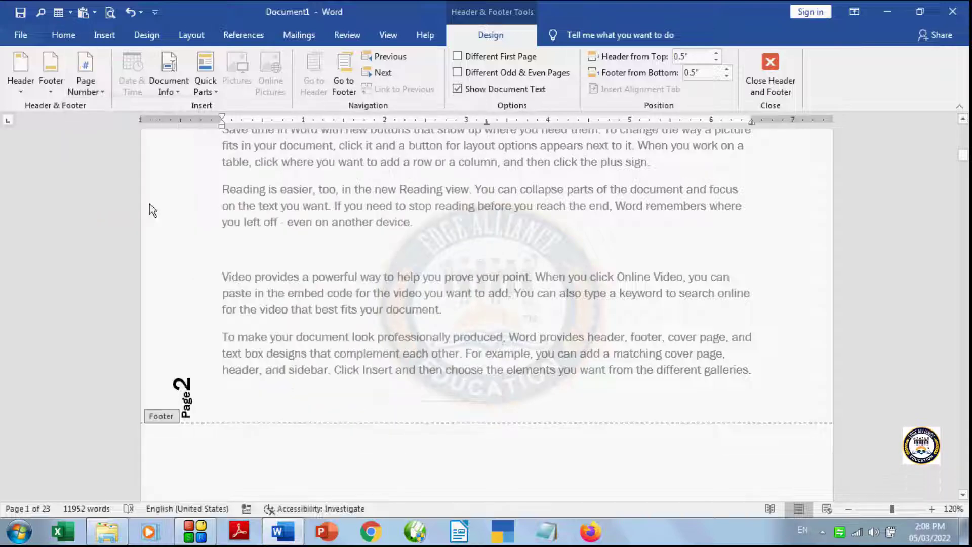
click(103, 92)
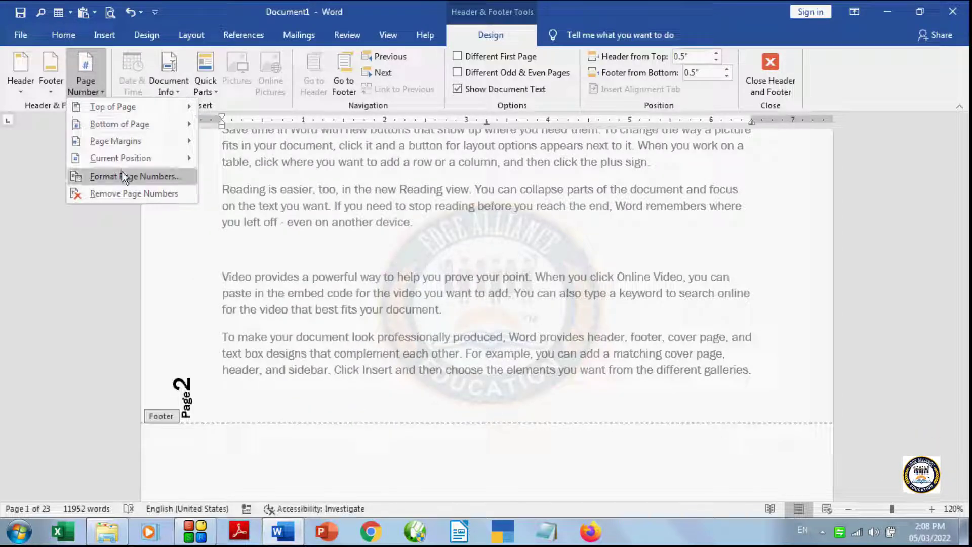
mouse_move(133, 142)
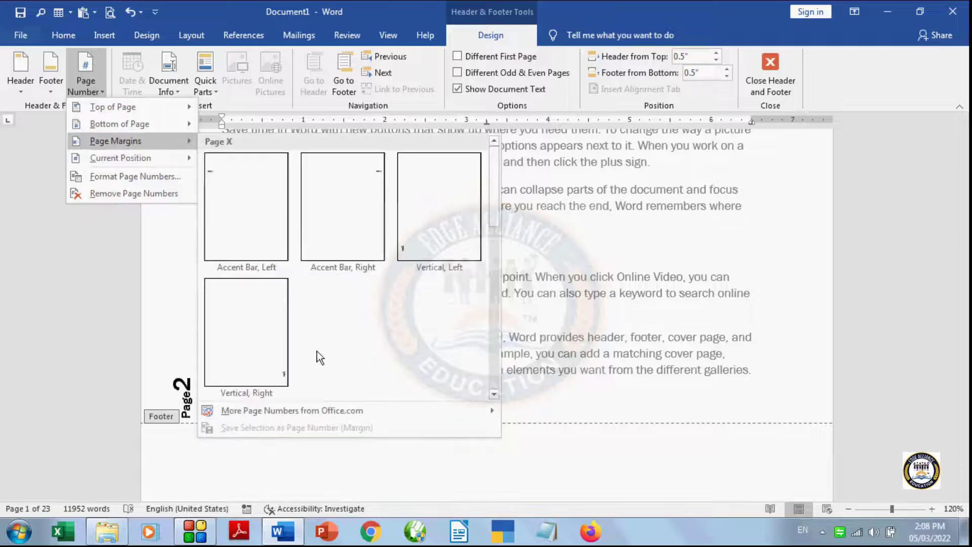
click(248, 370)
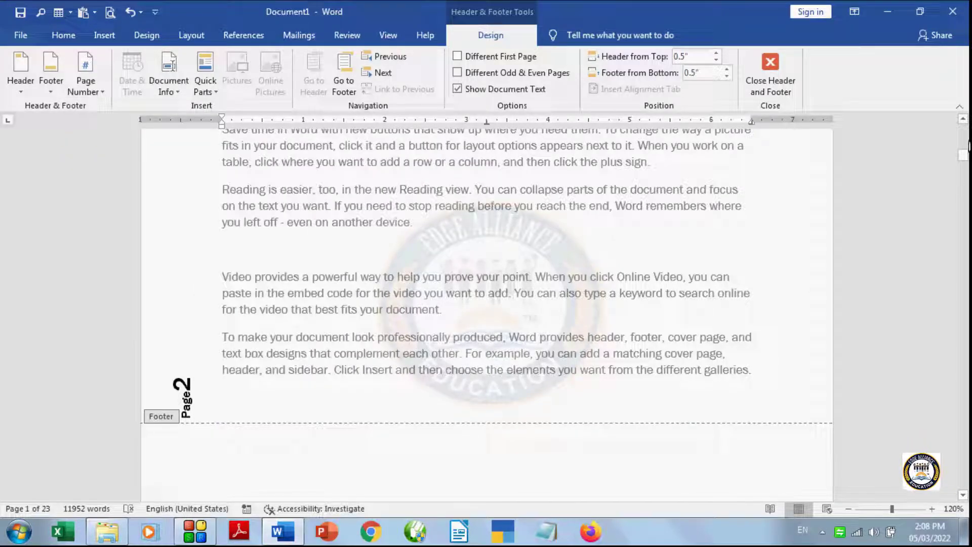
drag(964, 154, 964, 208)
Remove the vertical page numbers from the page margins throughout the document
click(104, 92)
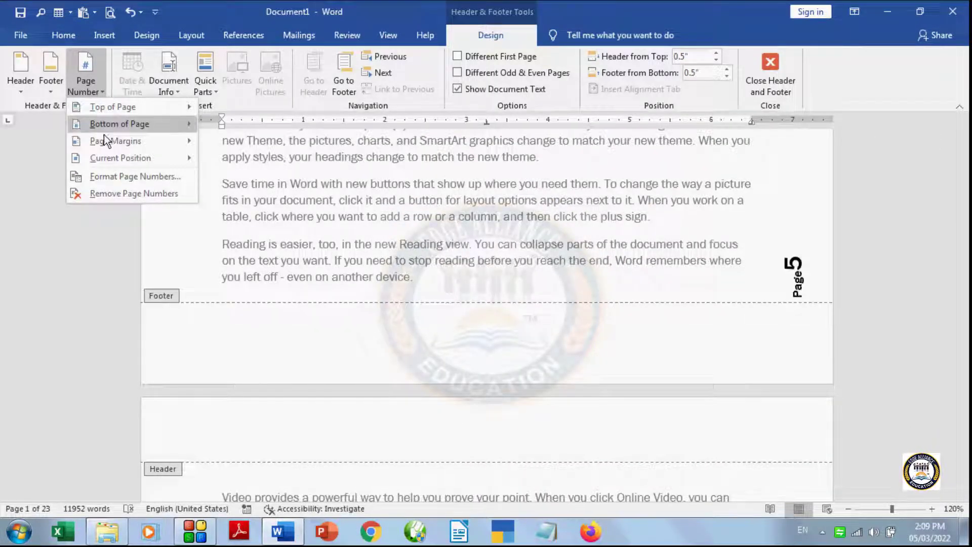
mouse_move(105, 141)
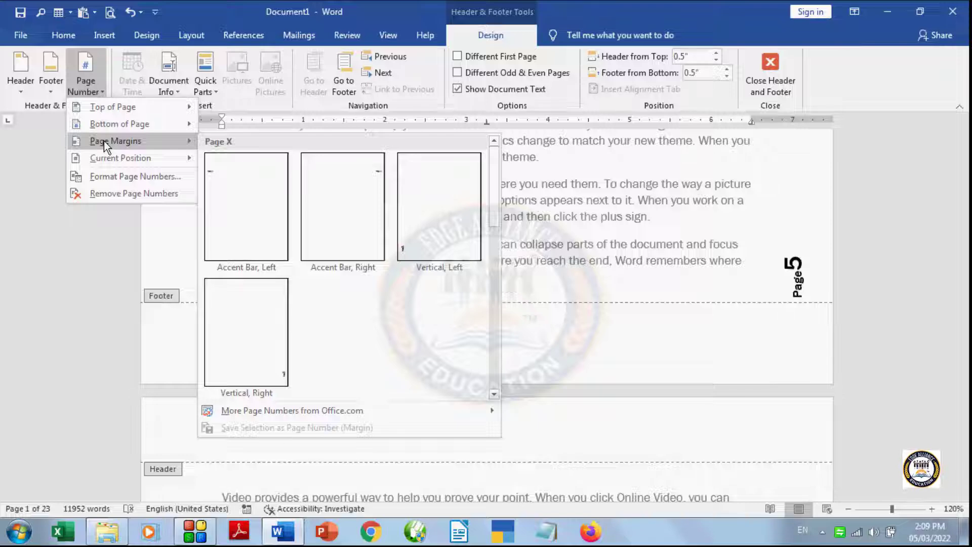
click(109, 196)
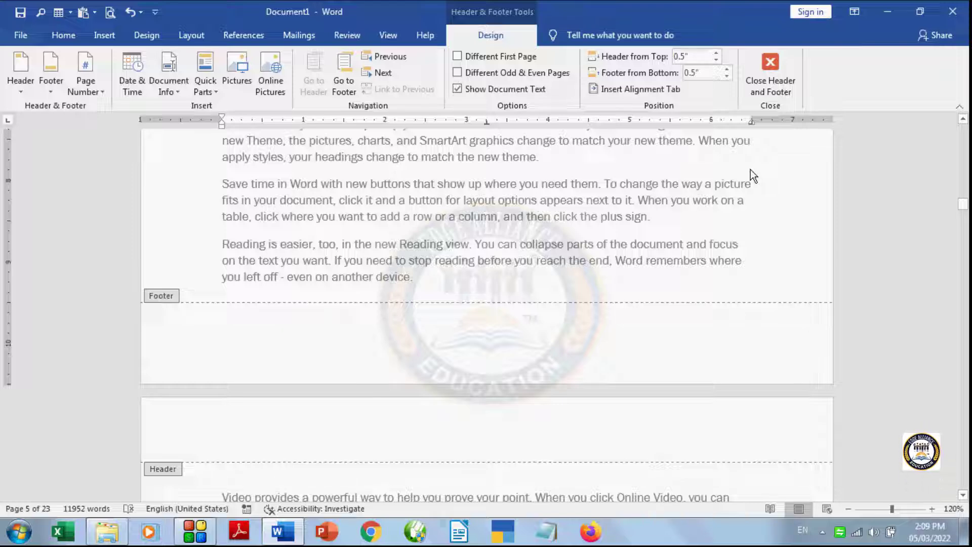
scroll(243, 414, up, 10)
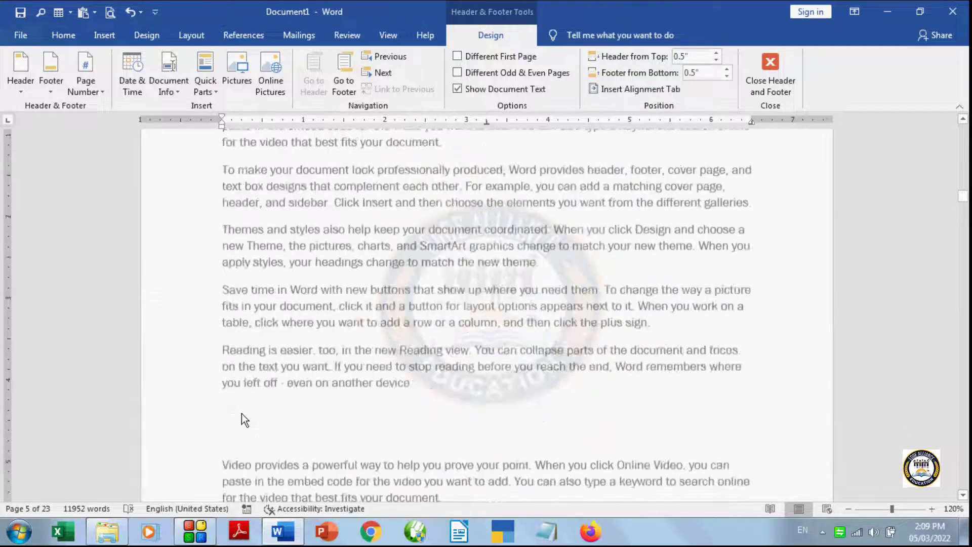
scroll(241, 413, up, 10)
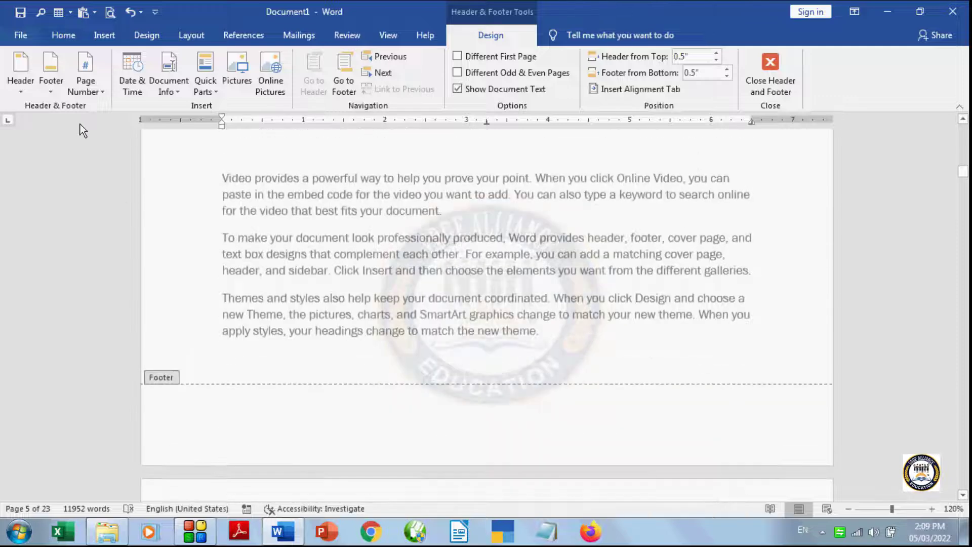
Insert a Plain Number page number at the current position in the first page's header and check it on page 2
click(104, 90)
mouse_move(122, 161)
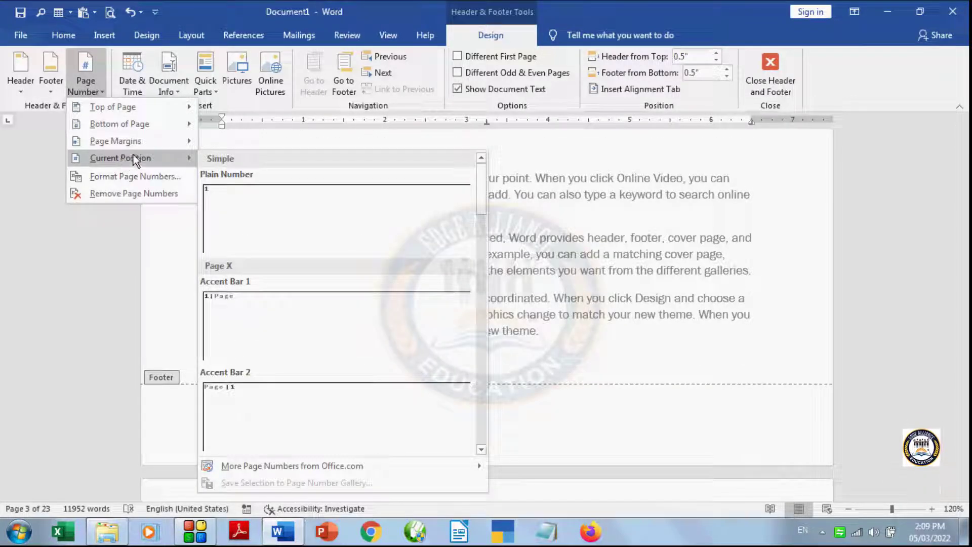
click(520, 202)
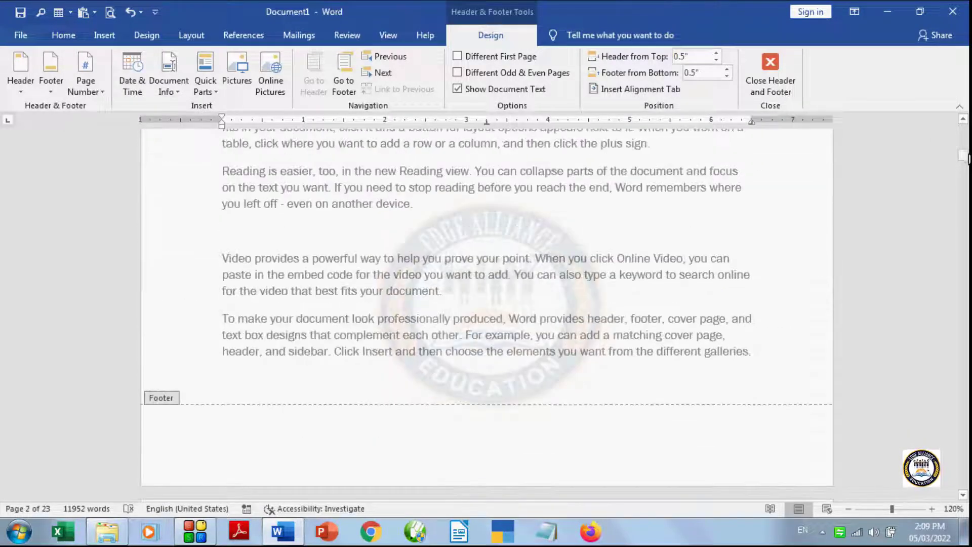
drag(963, 157, 964, 117)
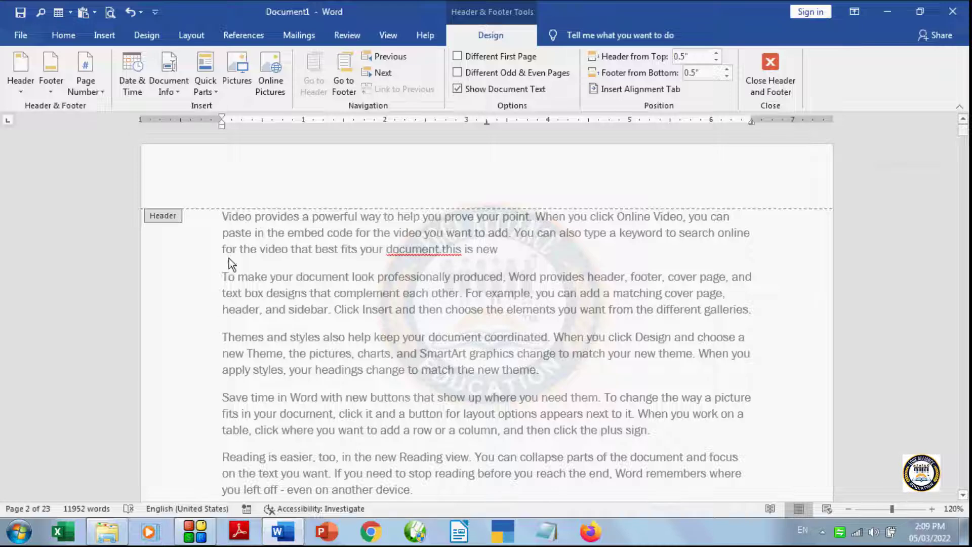
click(223, 208)
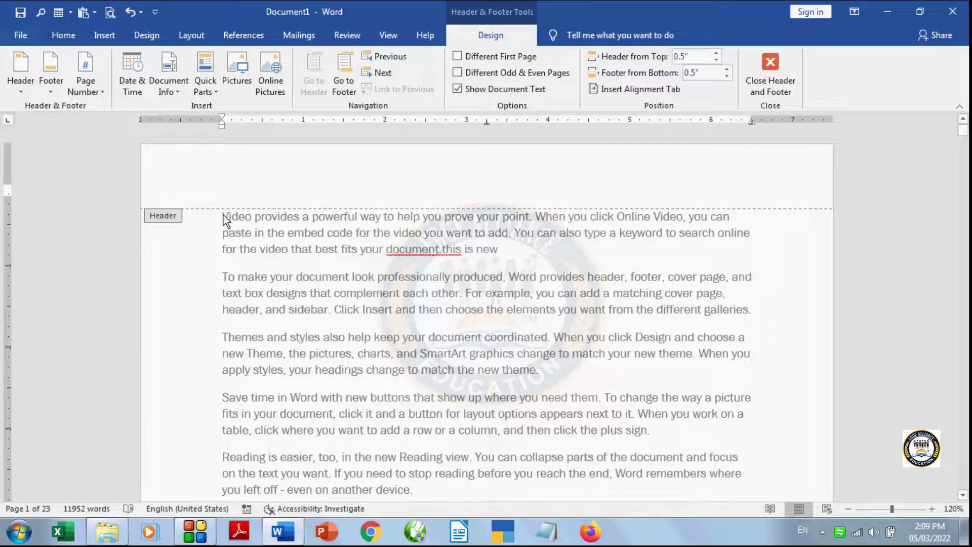
click(99, 85)
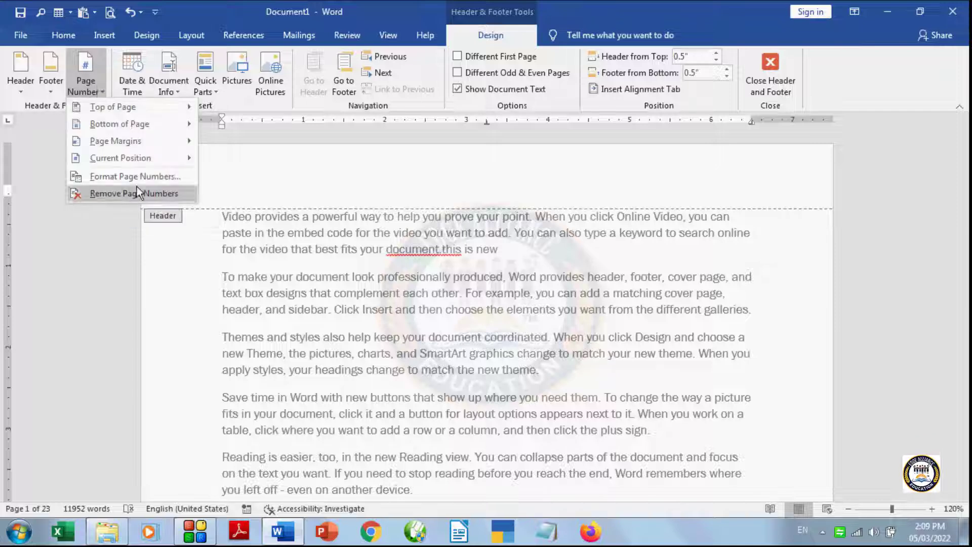
mouse_move(140, 163)
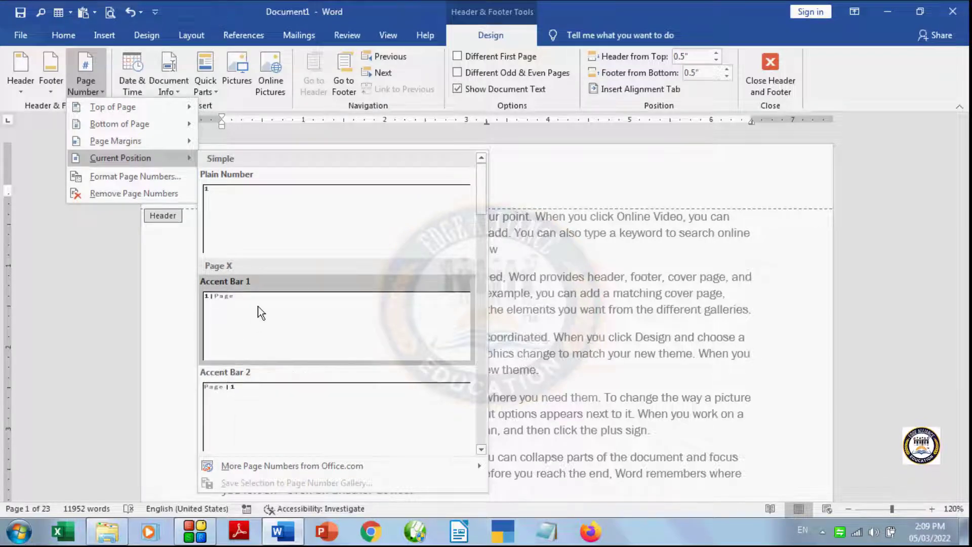
click(266, 232)
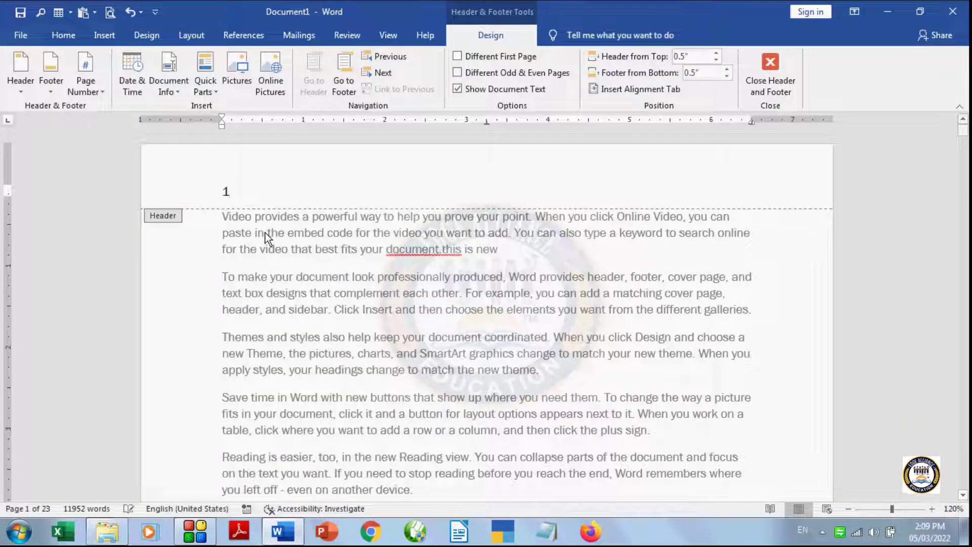
scroll(266, 232, down, 6)
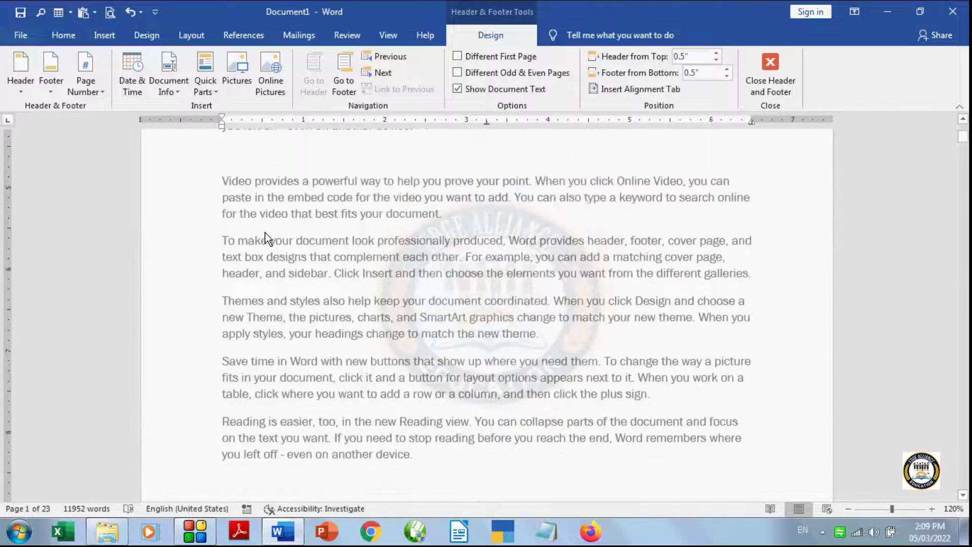
scroll(266, 232, down, 6)
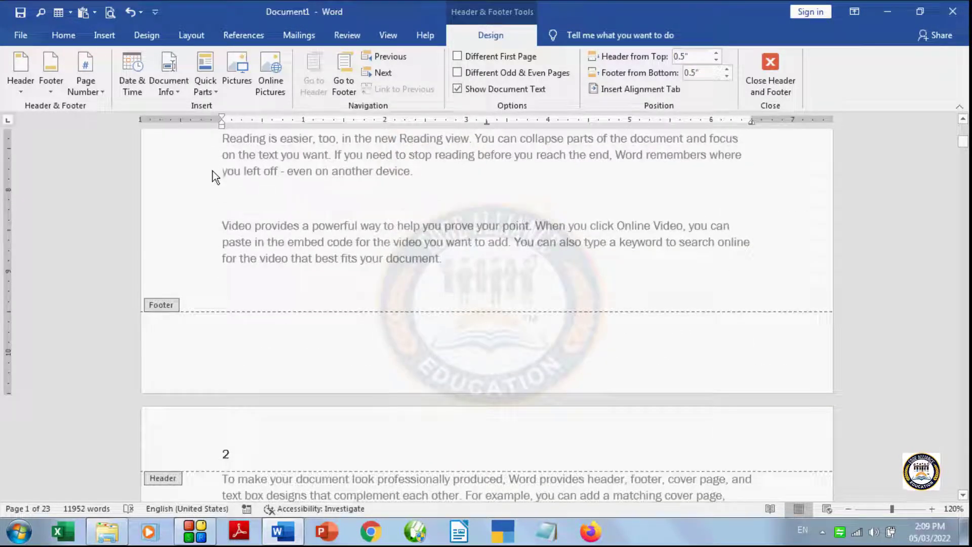
Add an Accent Bar 1 page number at the current position in the header, beside the plain number
click(87, 85)
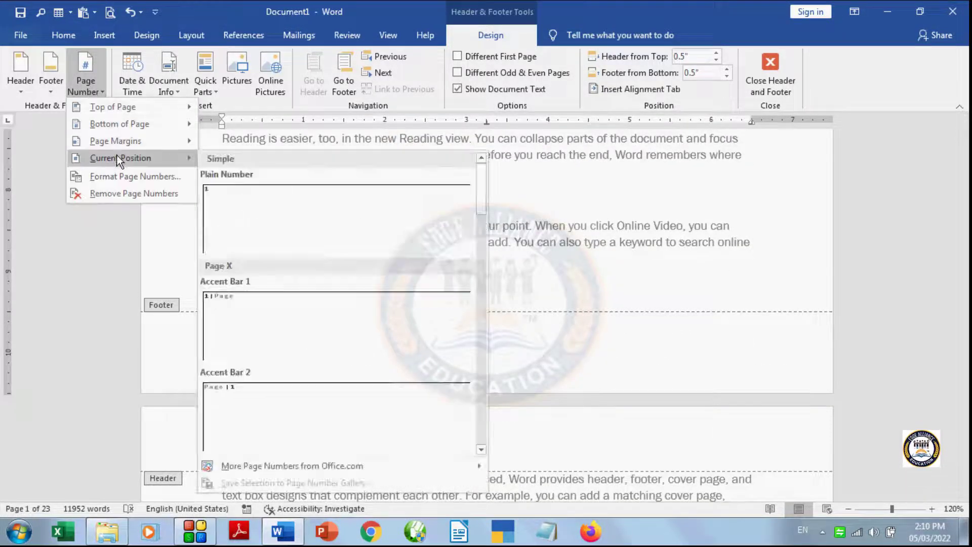
click(260, 317)
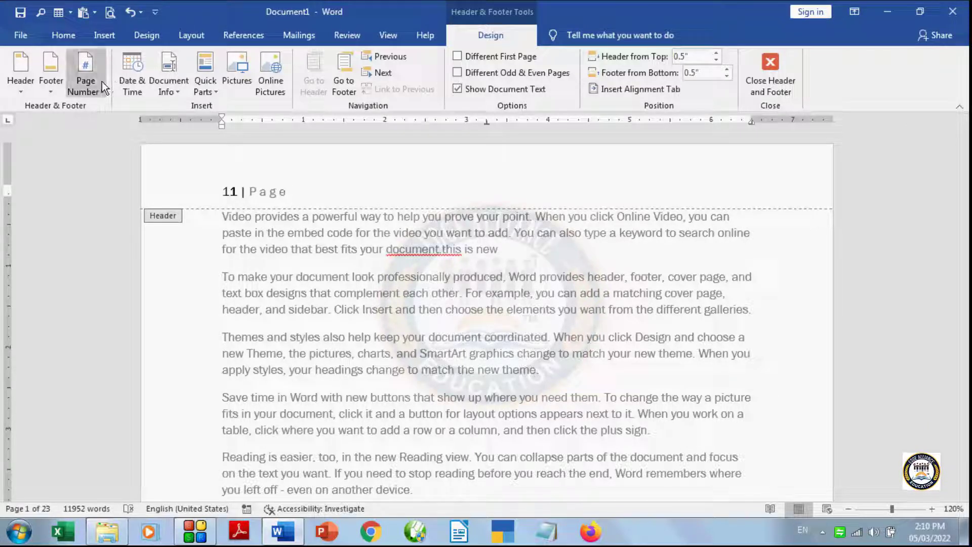
Try to remove the page numbers from the header
click(89, 84)
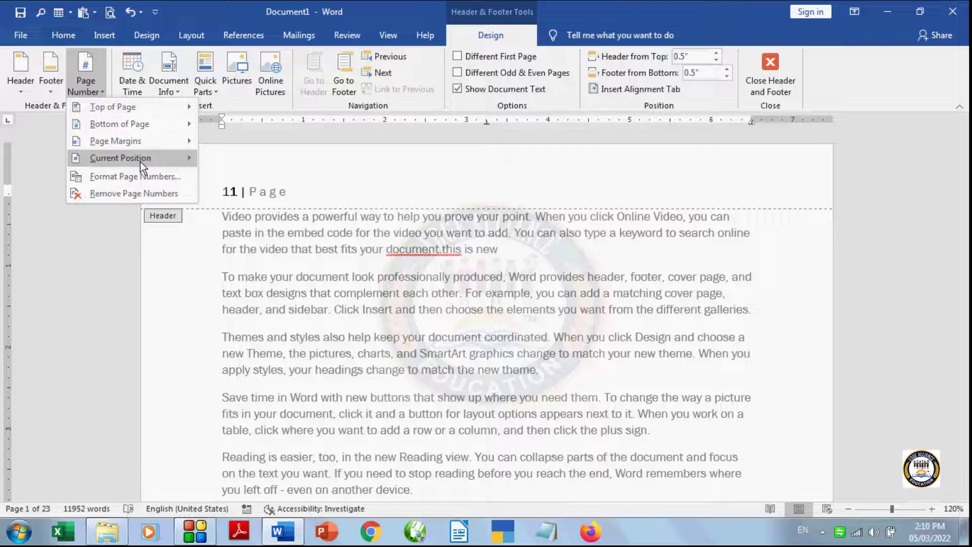
mouse_move(141, 161)
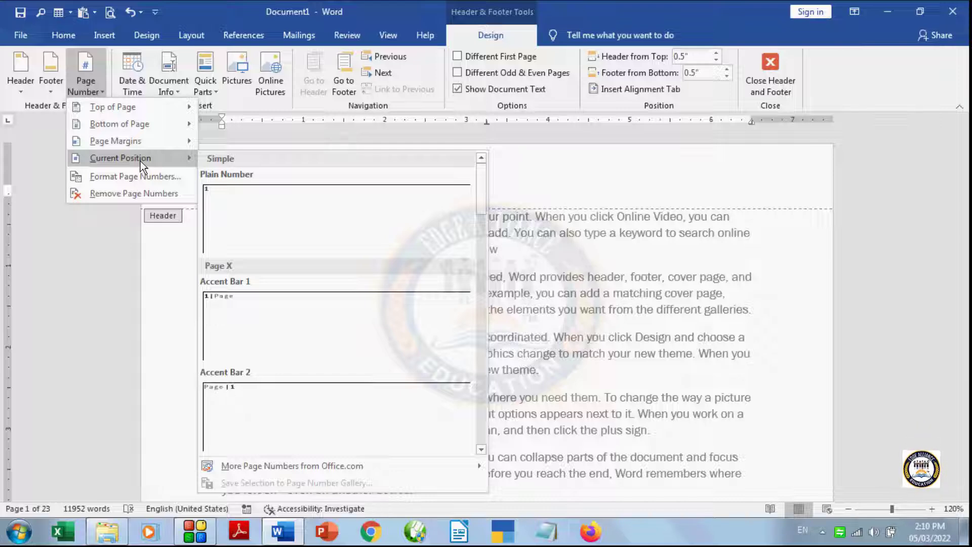
click(132, 193)
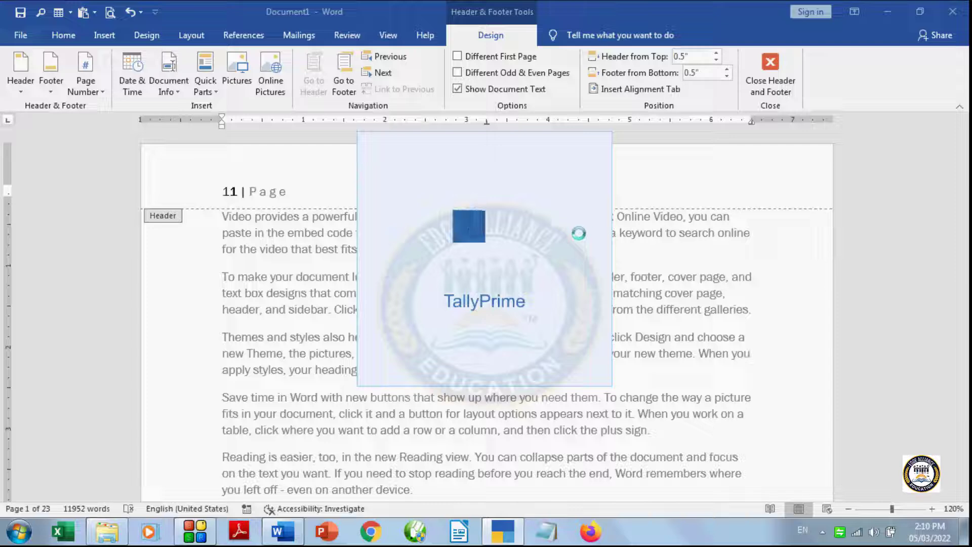
mouse_move(199, 527)
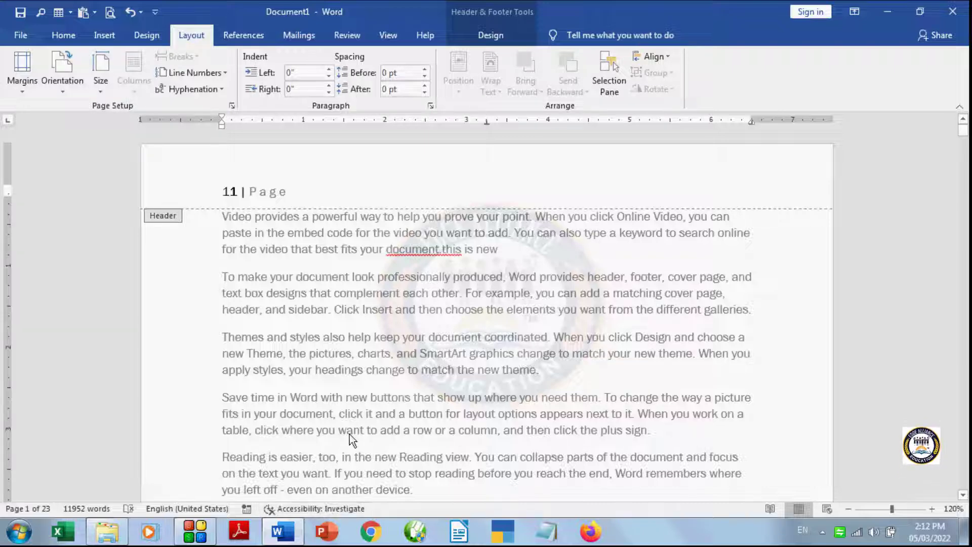
click(96, 37)
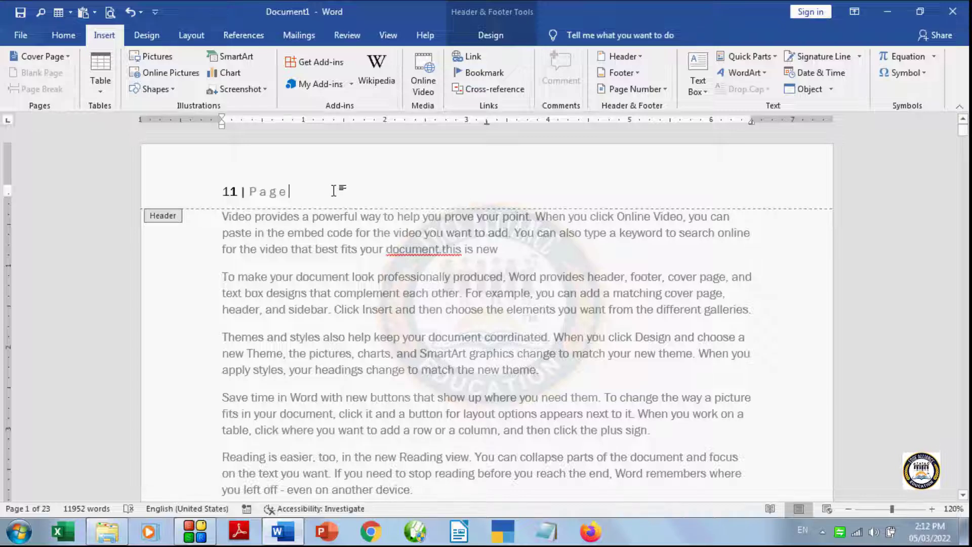
click(501, 35)
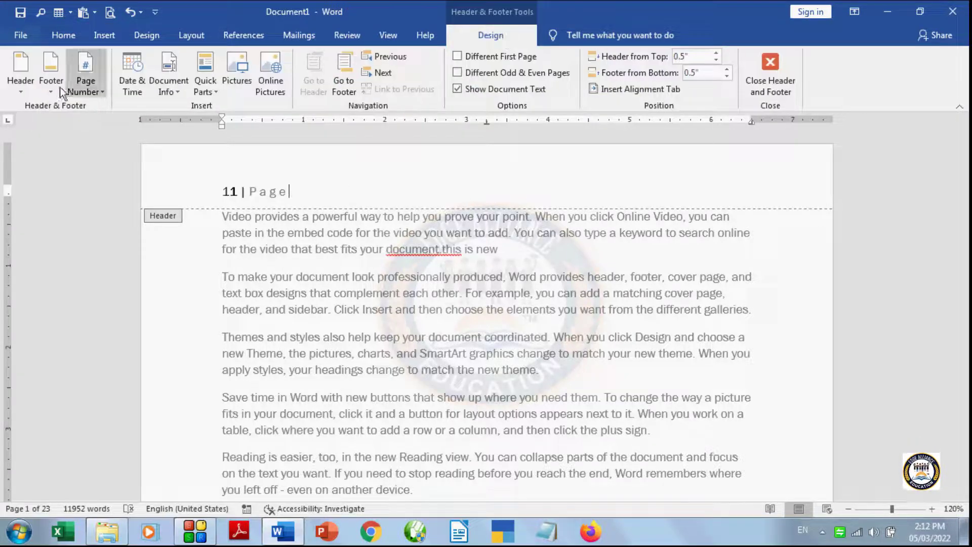
click(101, 91)
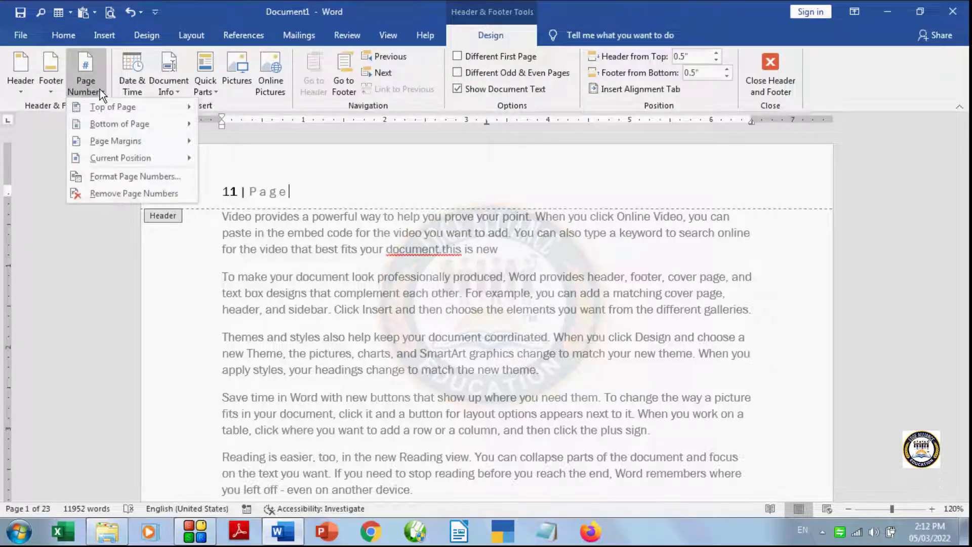
click(95, 193)
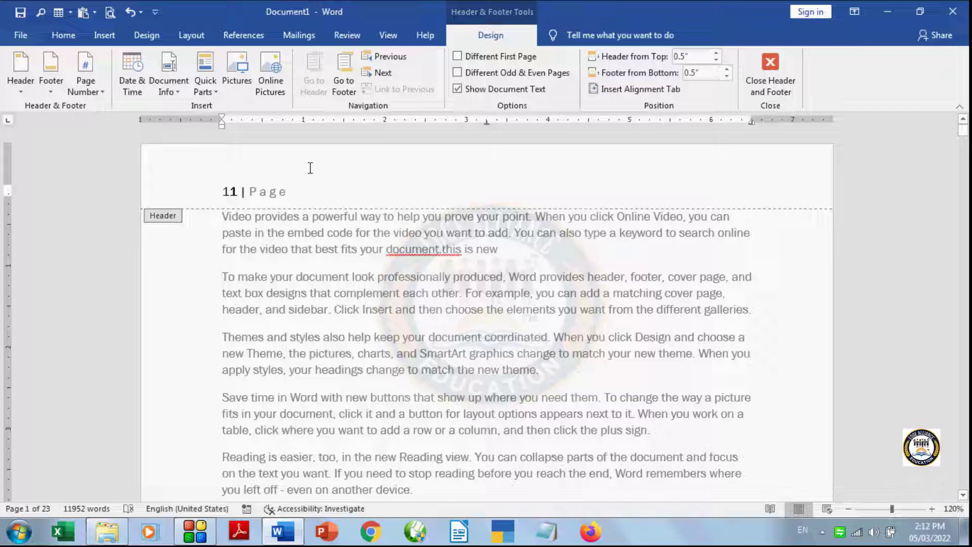
Change the page number format to capital letters (A, B, C, ...)
click(84, 94)
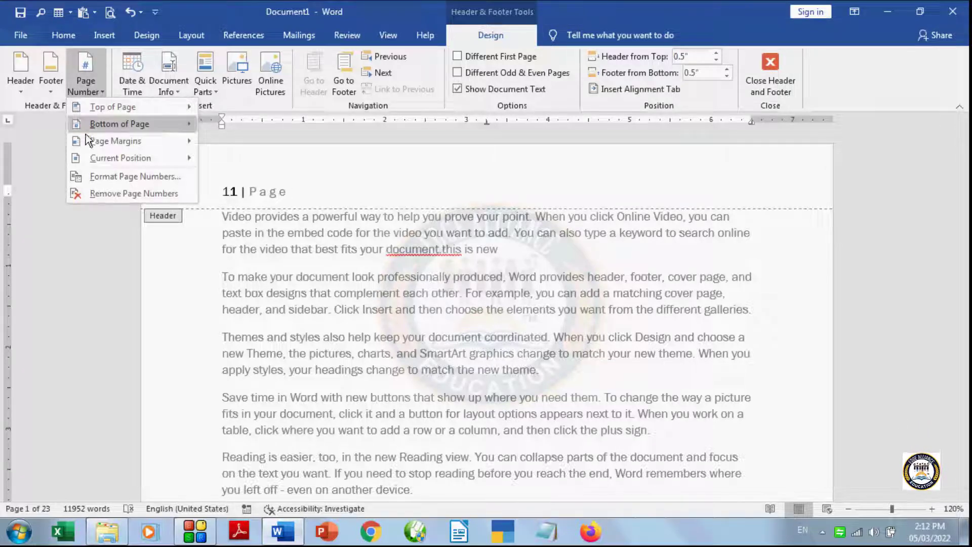
click(108, 175)
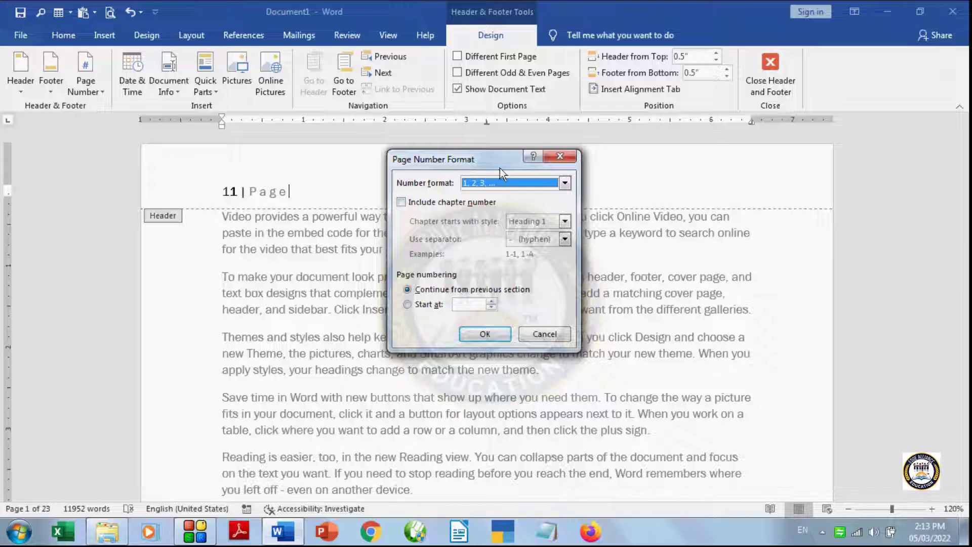
click(565, 183)
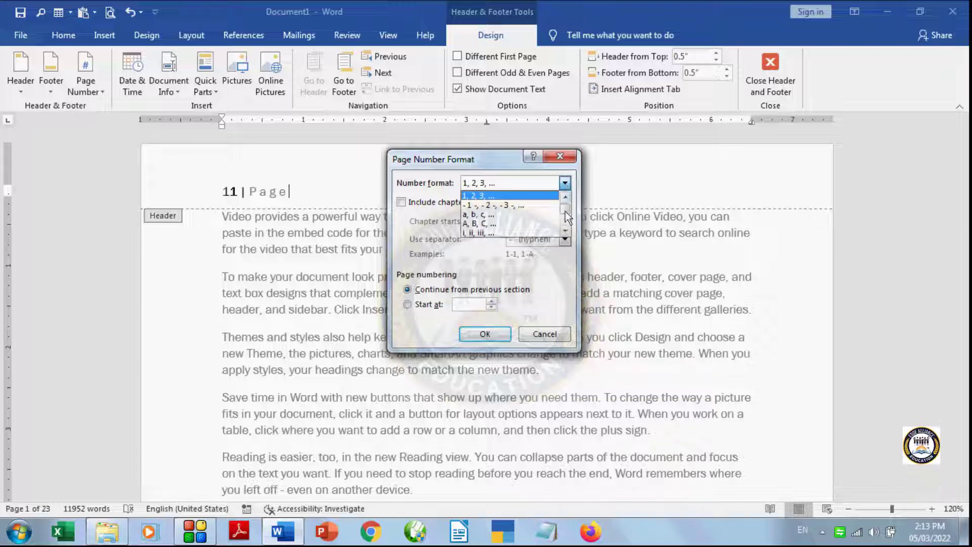
drag(565, 211, 565, 225)
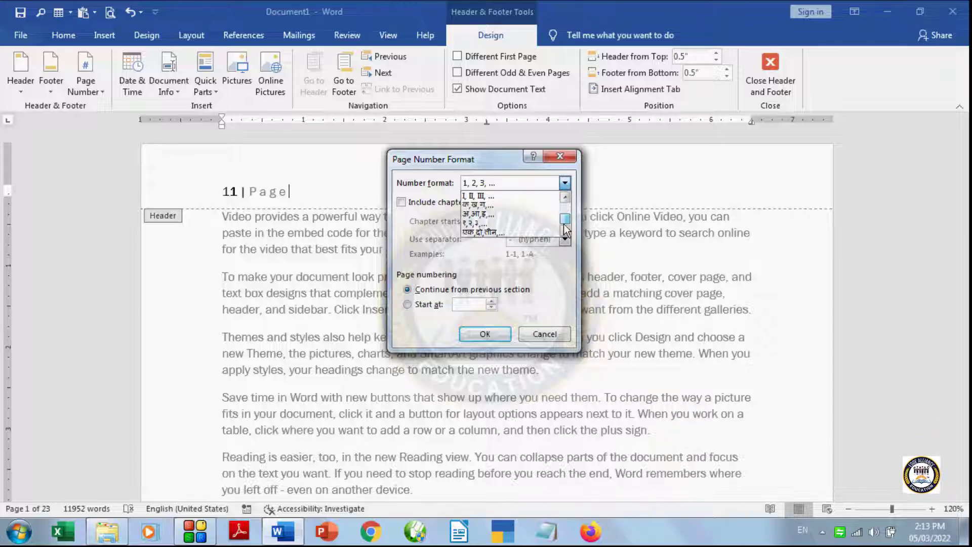
click(566, 198)
click(566, 198)
click(566, 198)
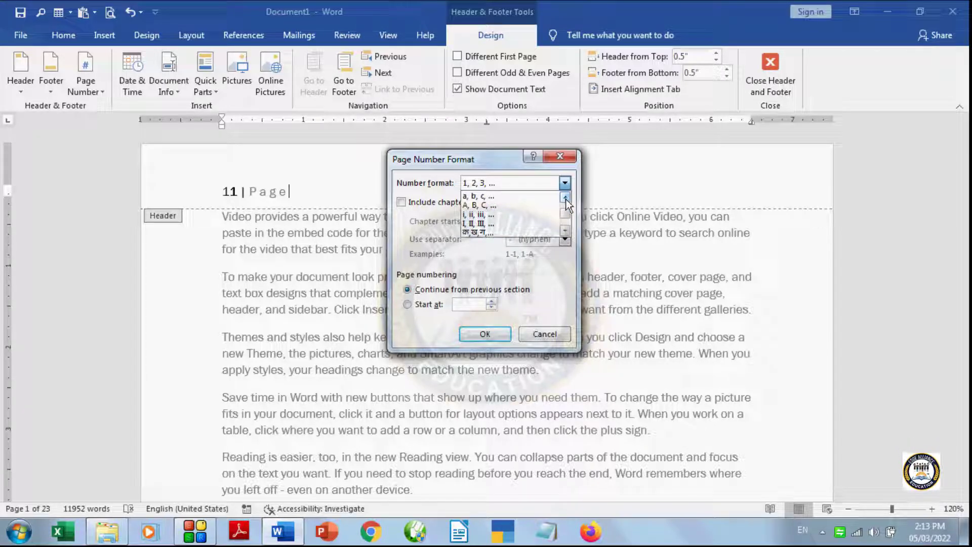
click(566, 198)
click(566, 197)
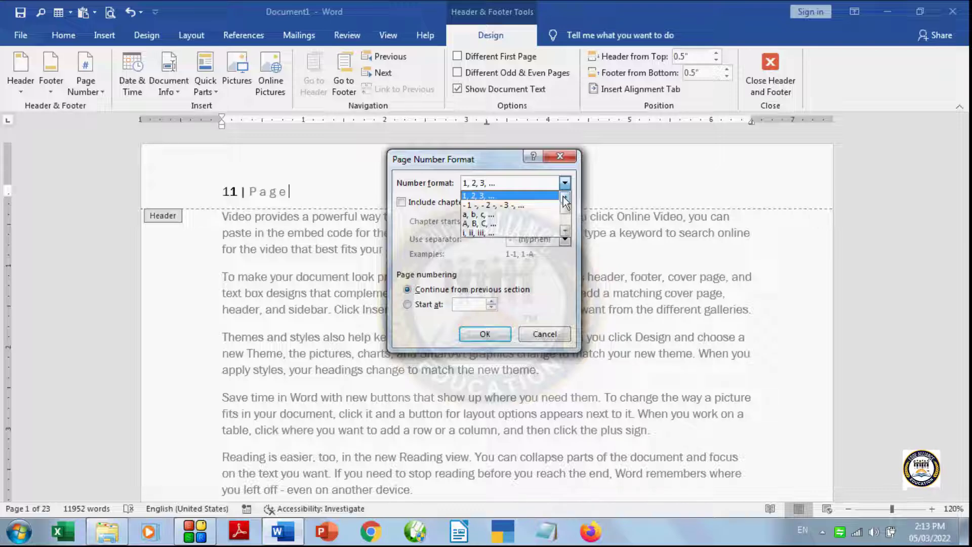
click(546, 223)
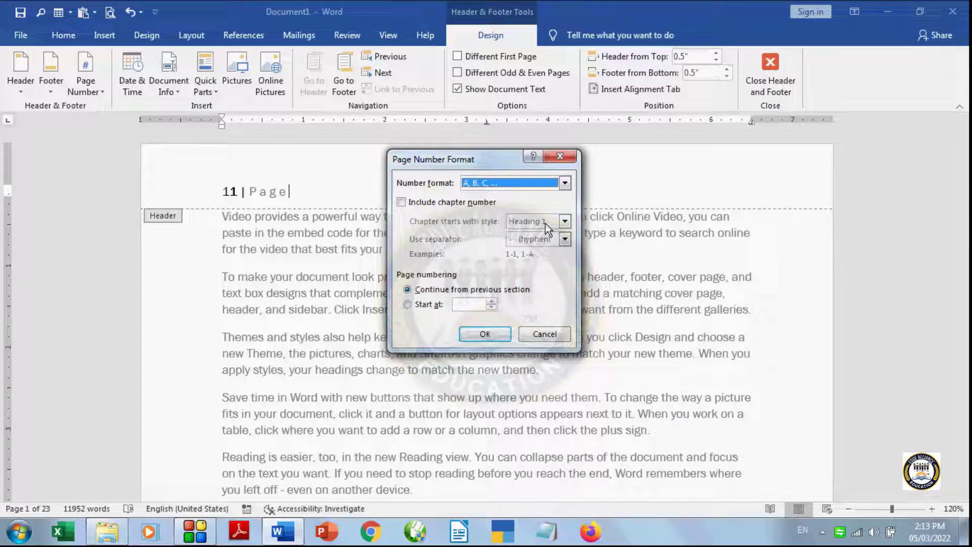
click(464, 335)
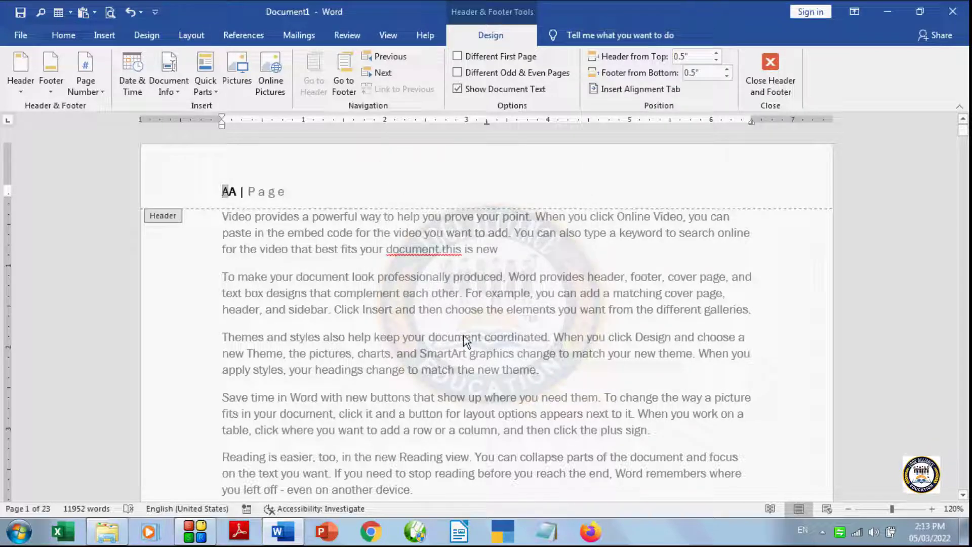
Insert spaces between the two adjacent page numbers in the header and look over the following pages
click(231, 192)
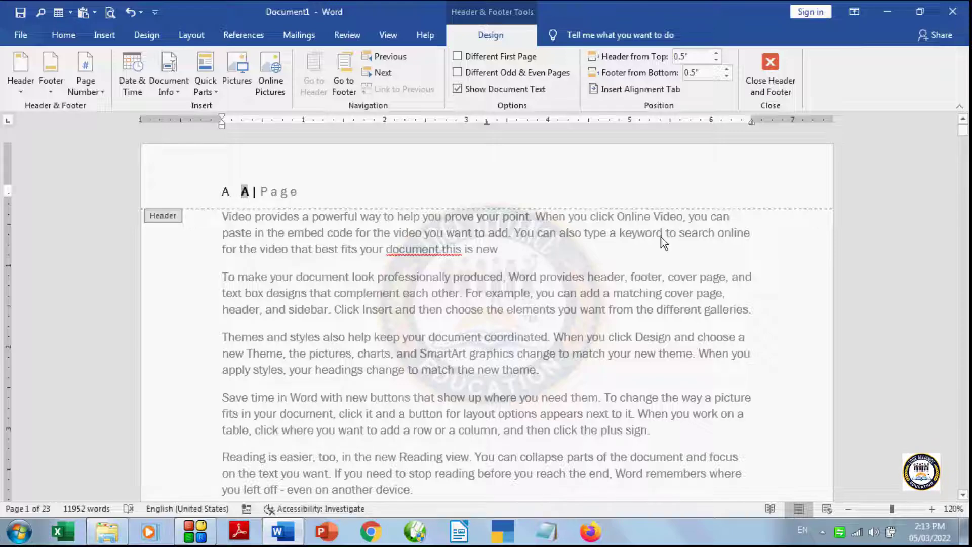
mouse_move(963, 133)
mouse_down()
mouse_move(956, 207)
mouse_move(957, 127)
mouse_up()
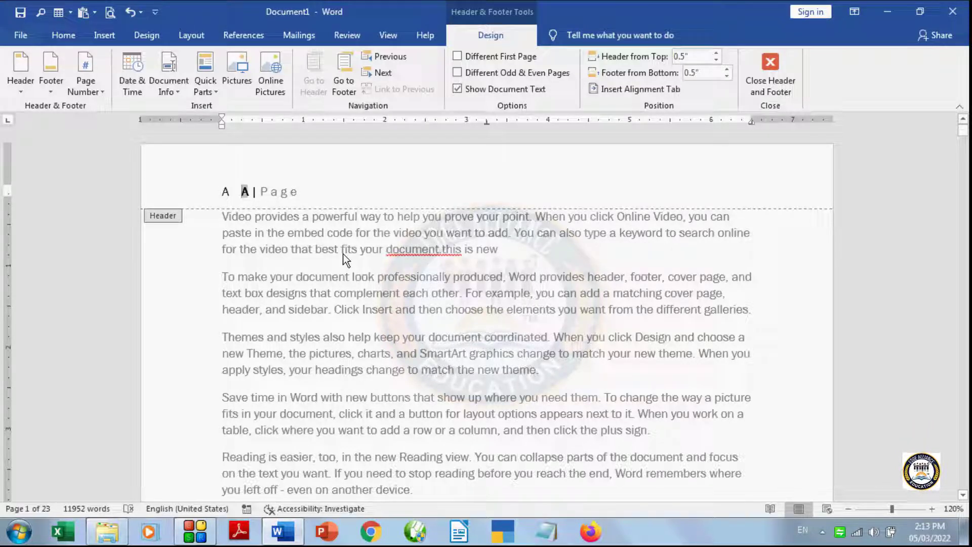
Review the page number format options, keeping the A, B, C, ... format, and check the numbering in the document
click(96, 94)
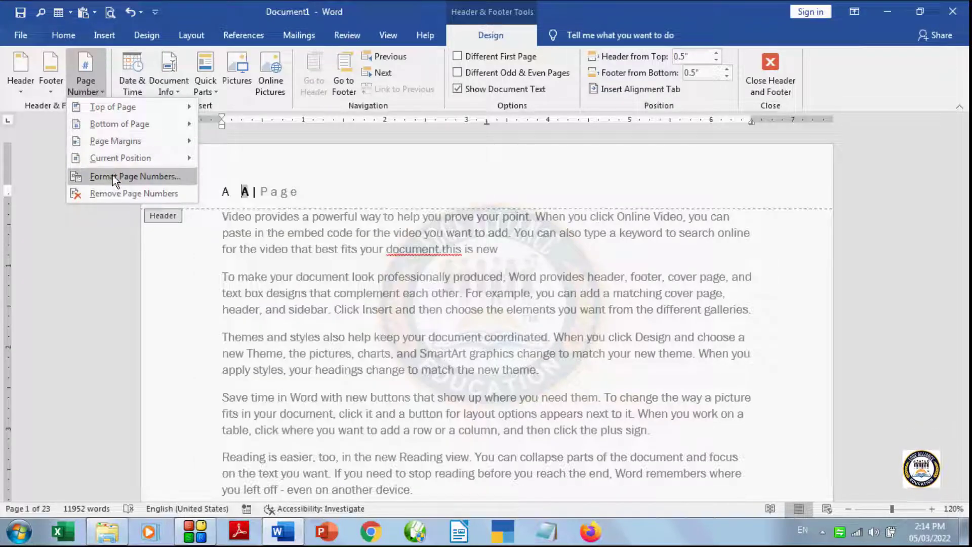
click(112, 175)
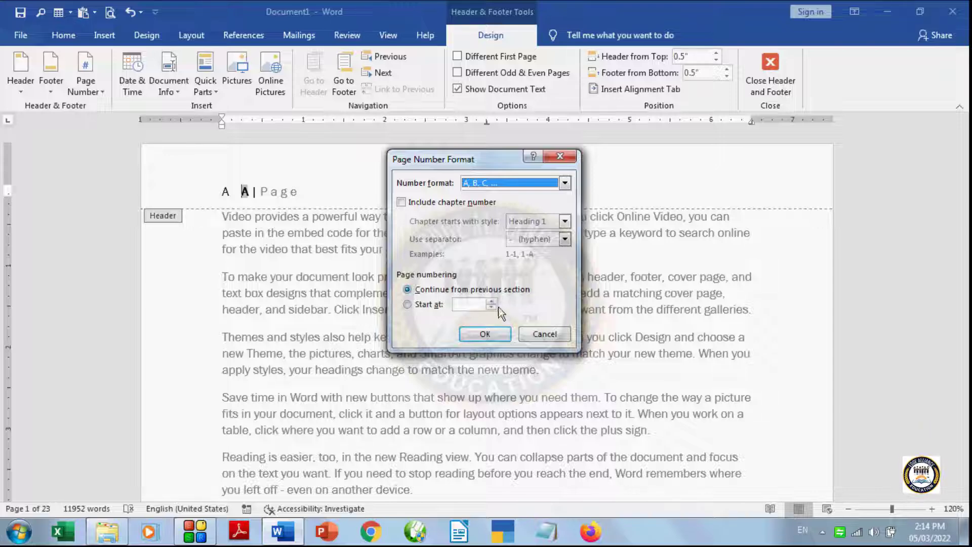
click(485, 334)
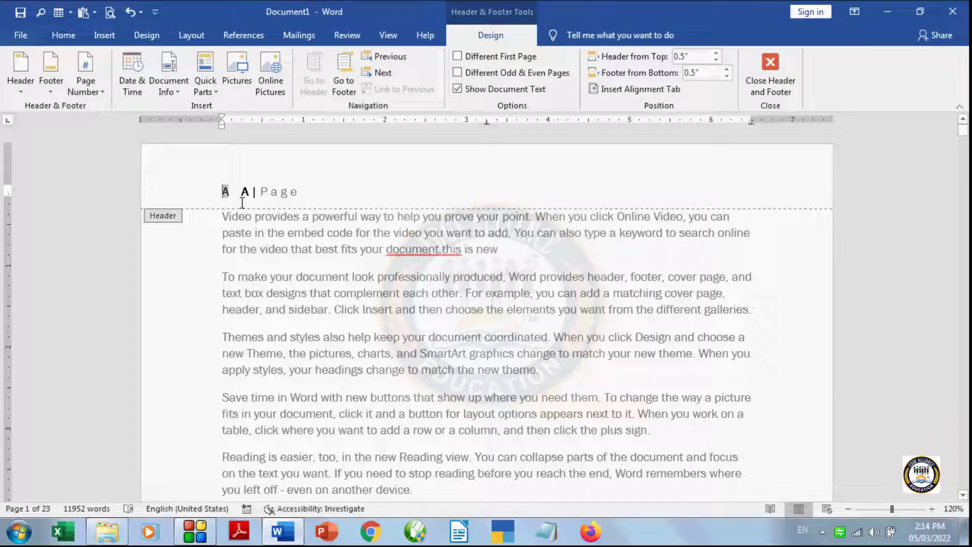
mouse_move(964, 133)
mouse_down()
mouse_move(962, 192)
mouse_move(962, 129)
mouse_up()
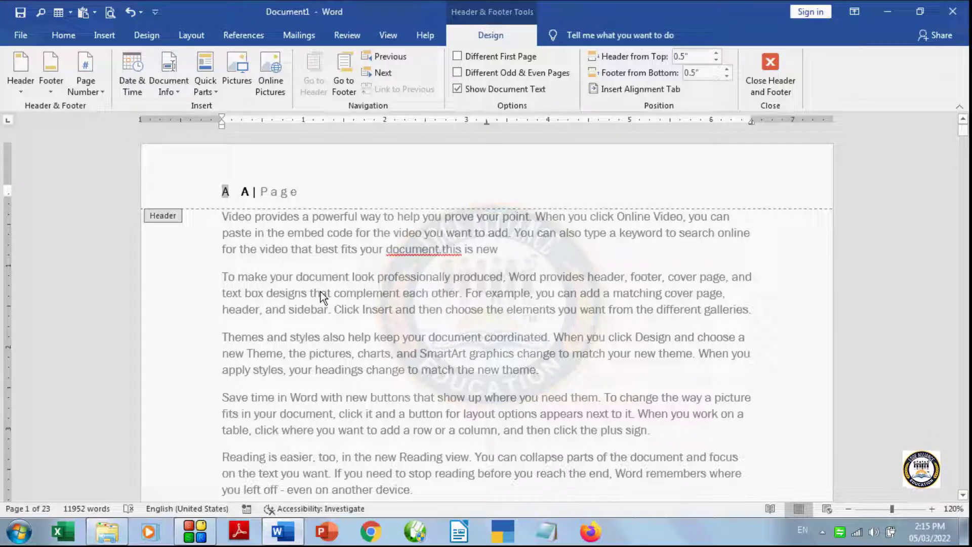
Change the page number format to 1, 2, 3, ... and start the page numbering at 2
click(102, 91)
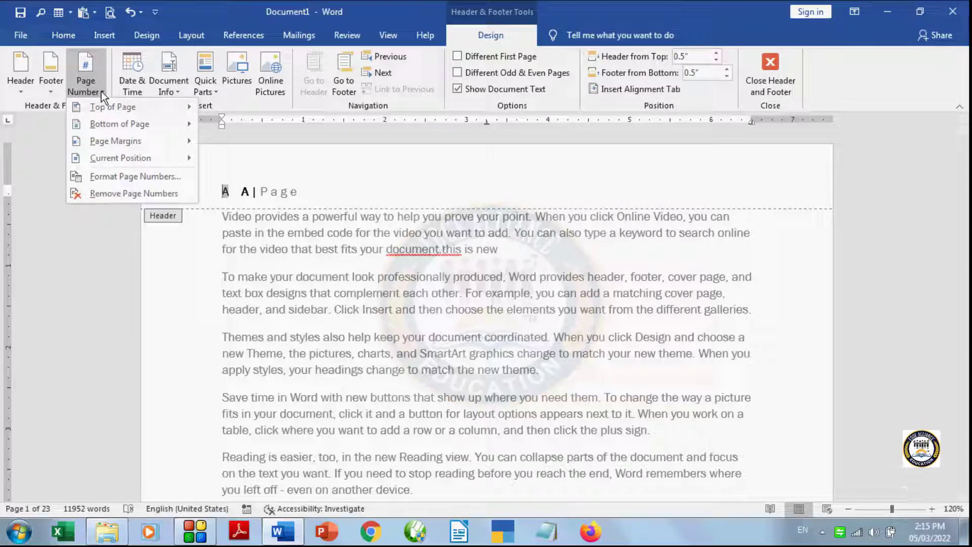
click(116, 176)
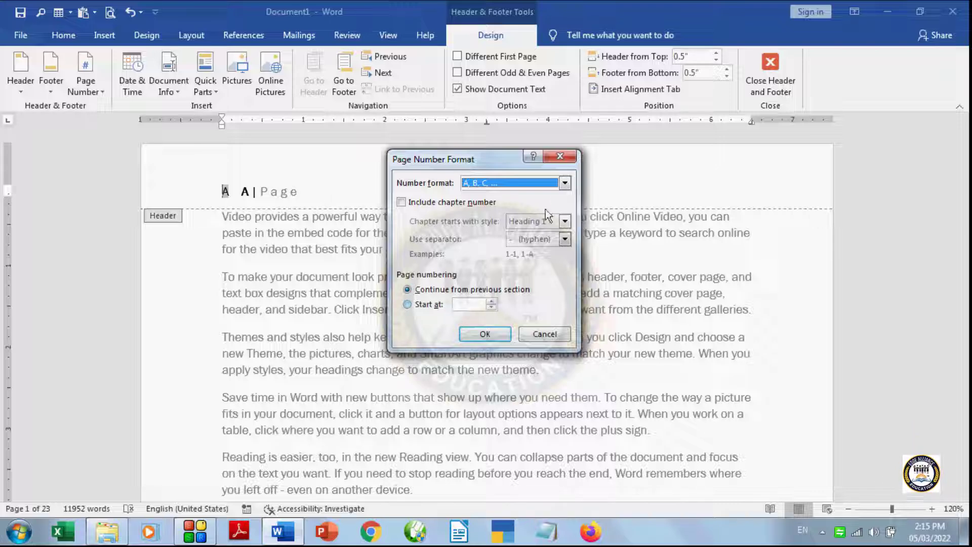
click(565, 185)
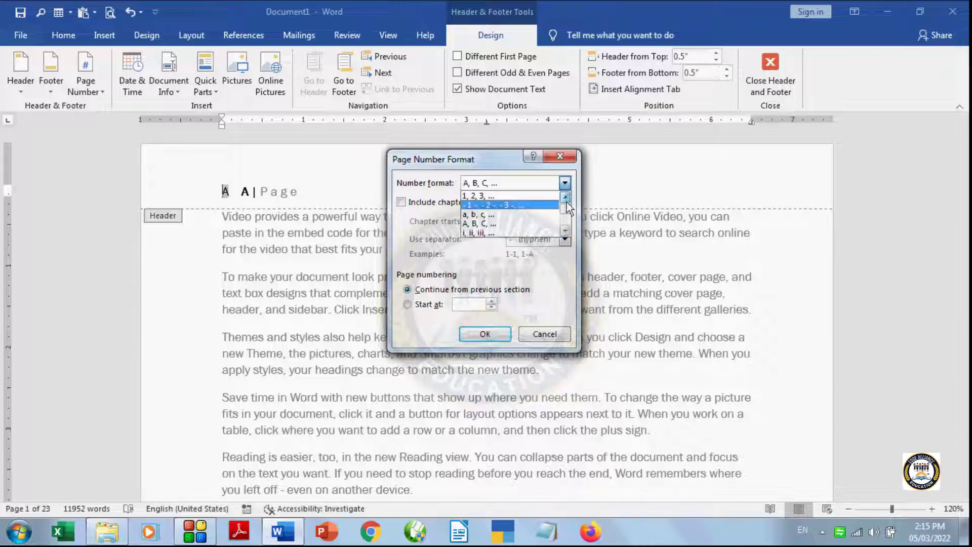
click(499, 195)
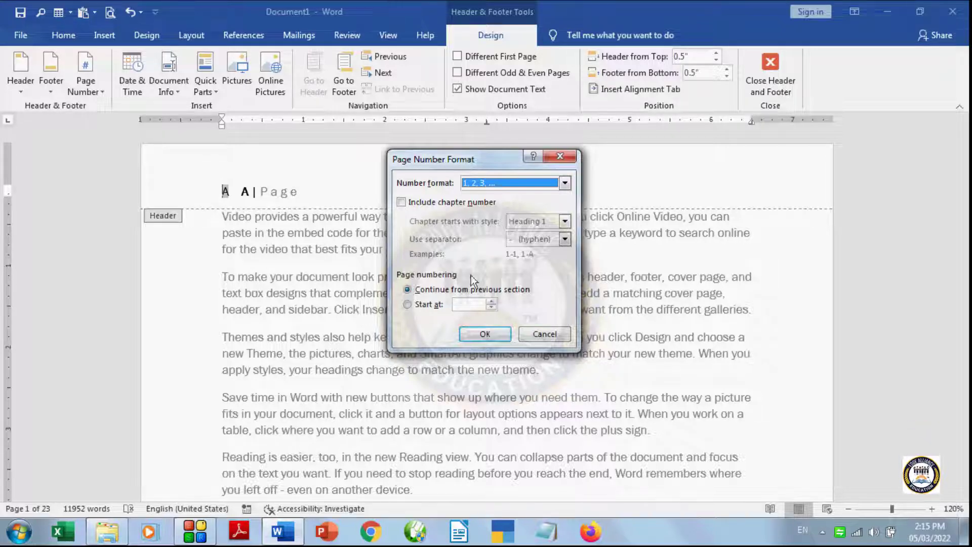
click(422, 306)
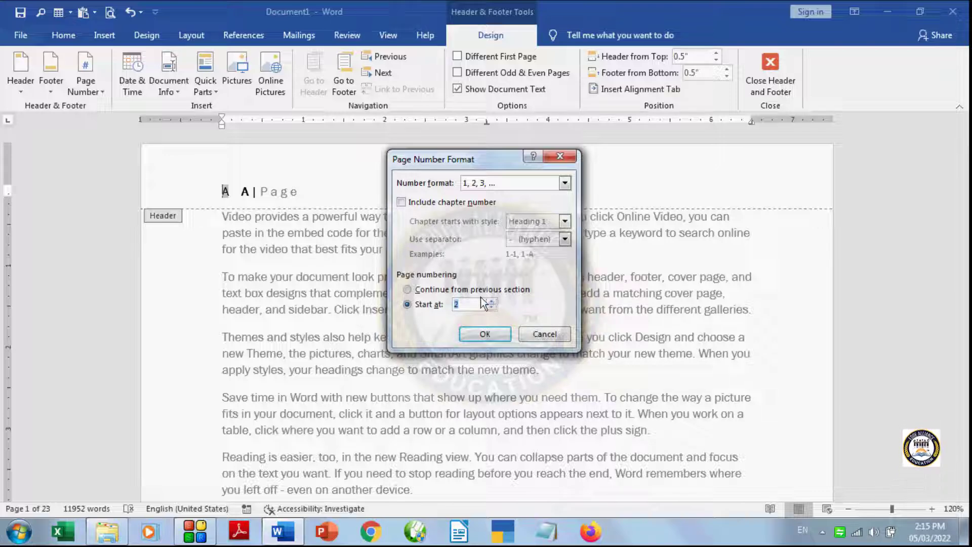
click(474, 309)
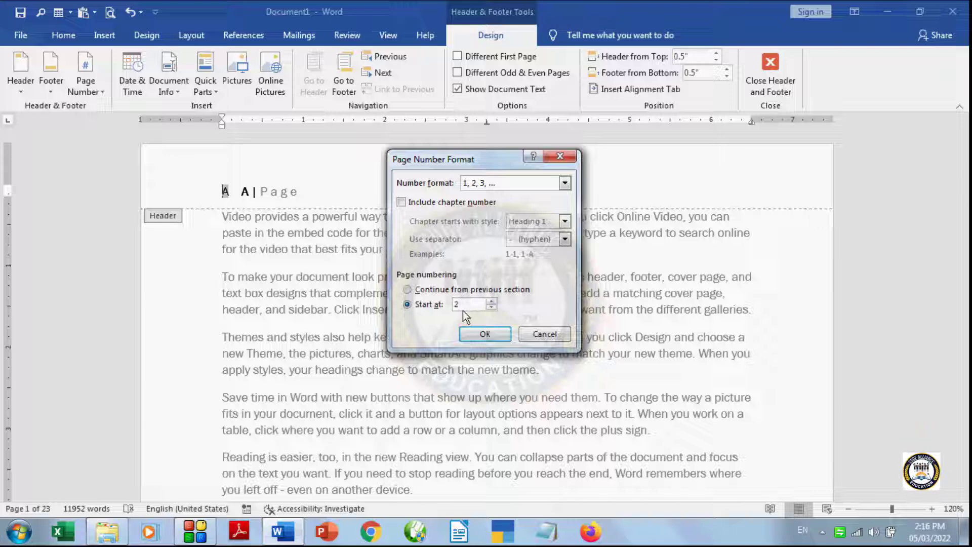
click(473, 333)
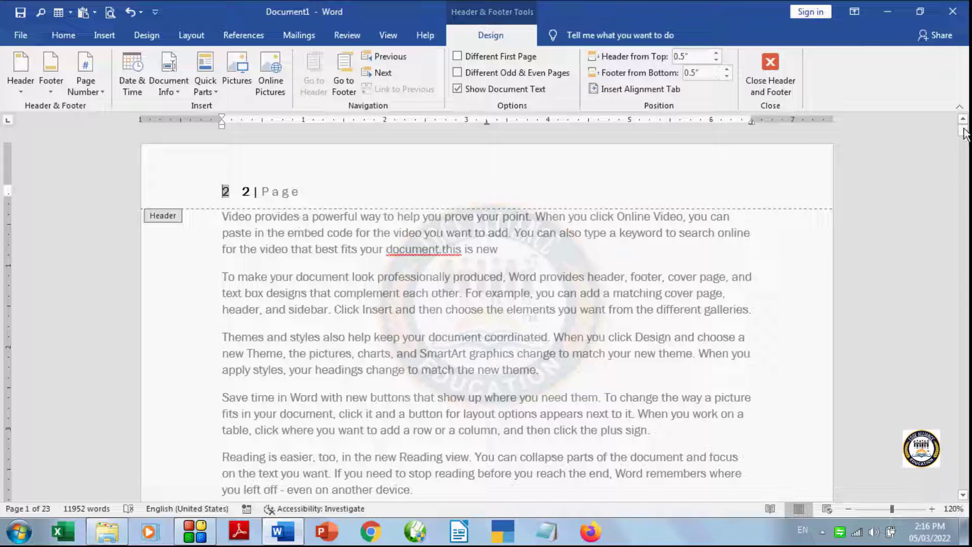
drag(965, 134, 113, 104)
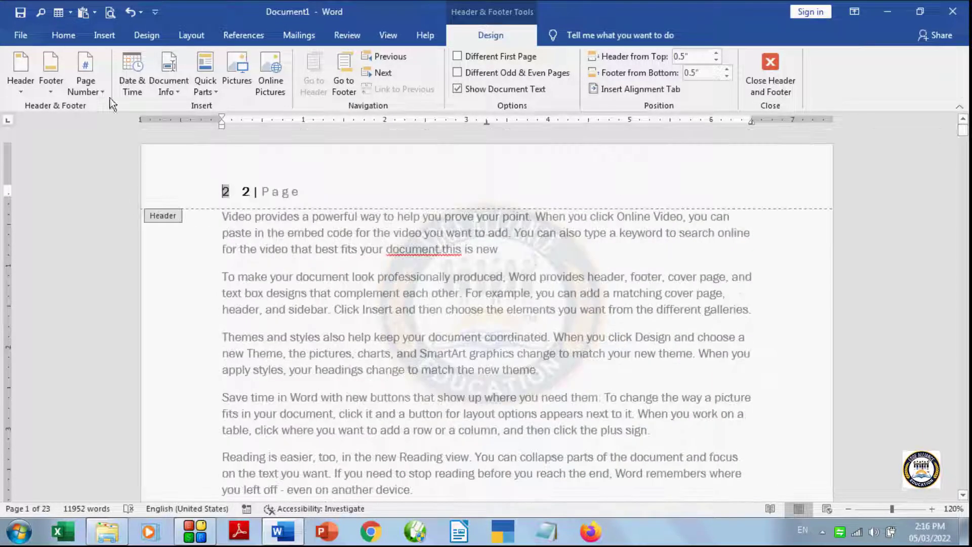
Set the page numbering to continue from the previous section instead of starting at a fixed number
click(95, 87)
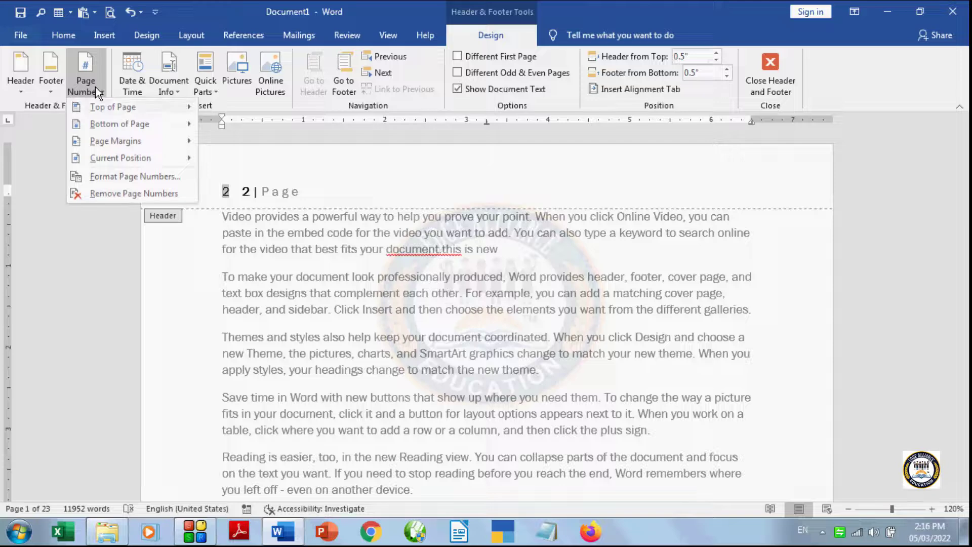
click(120, 176)
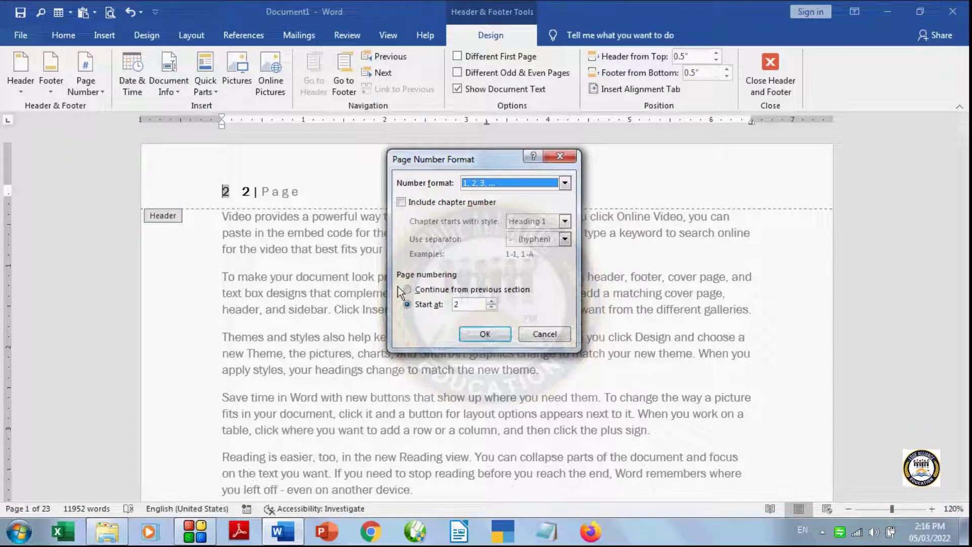
click(428, 291)
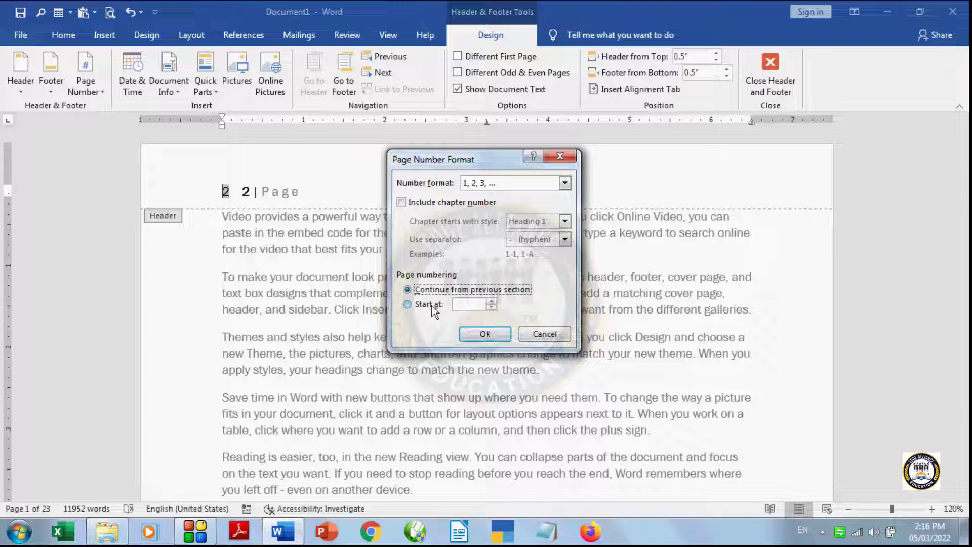
click(484, 337)
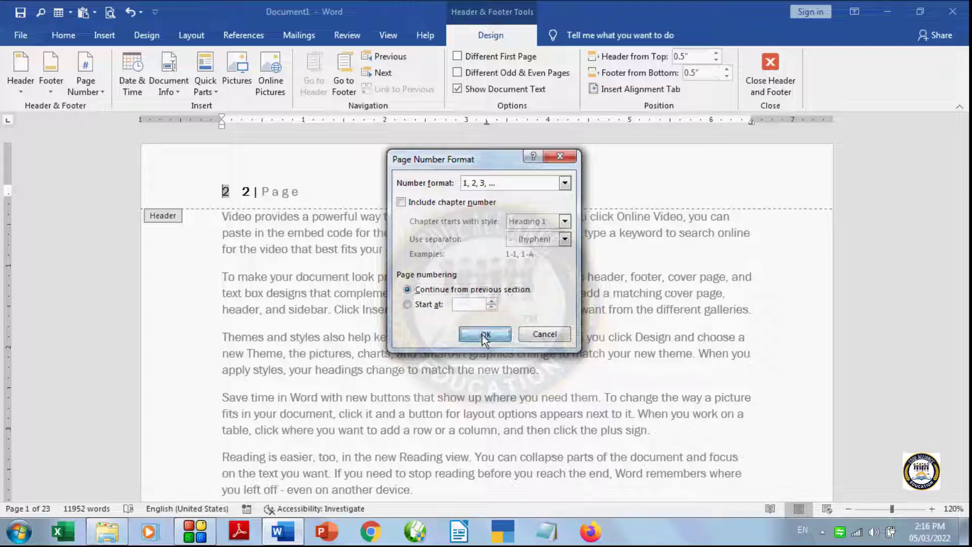